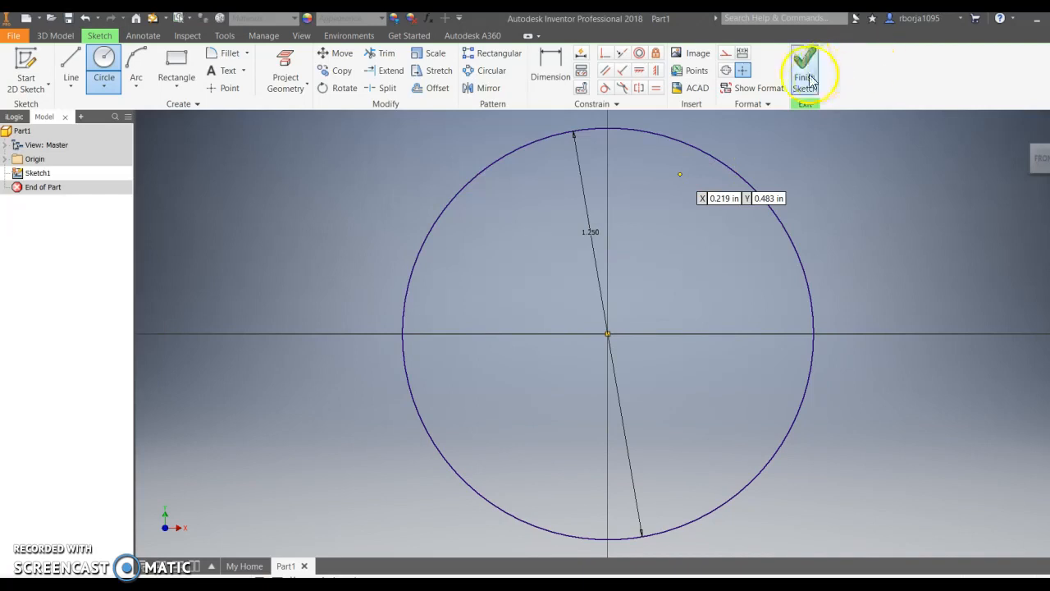
# - Extrude the 1.250 in circle into a solid cylinder
pyautogui.click(131, 69)
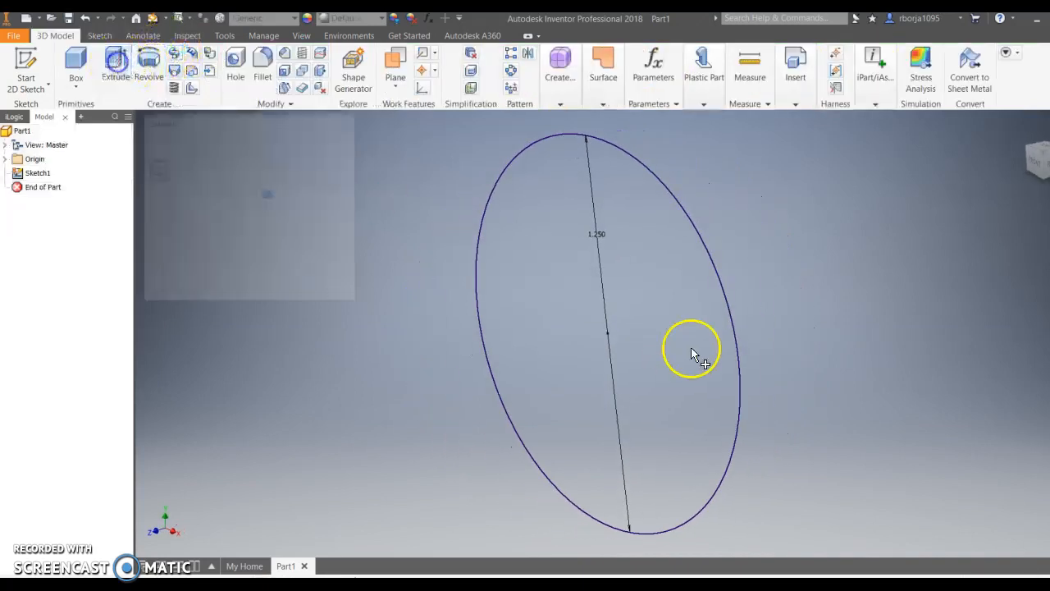
pyautogui.click(280, 286)
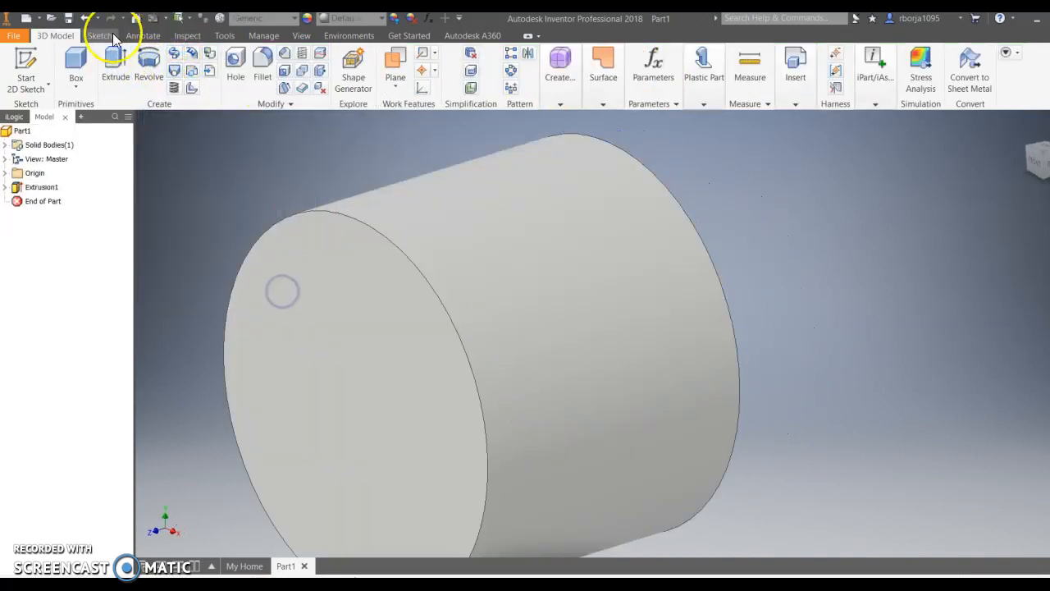
# - Start a sketch on the cylinder's front face and draw a smaller concentric circle centred on the origin
pyautogui.click(30, 70)
pyautogui.click(411, 338)
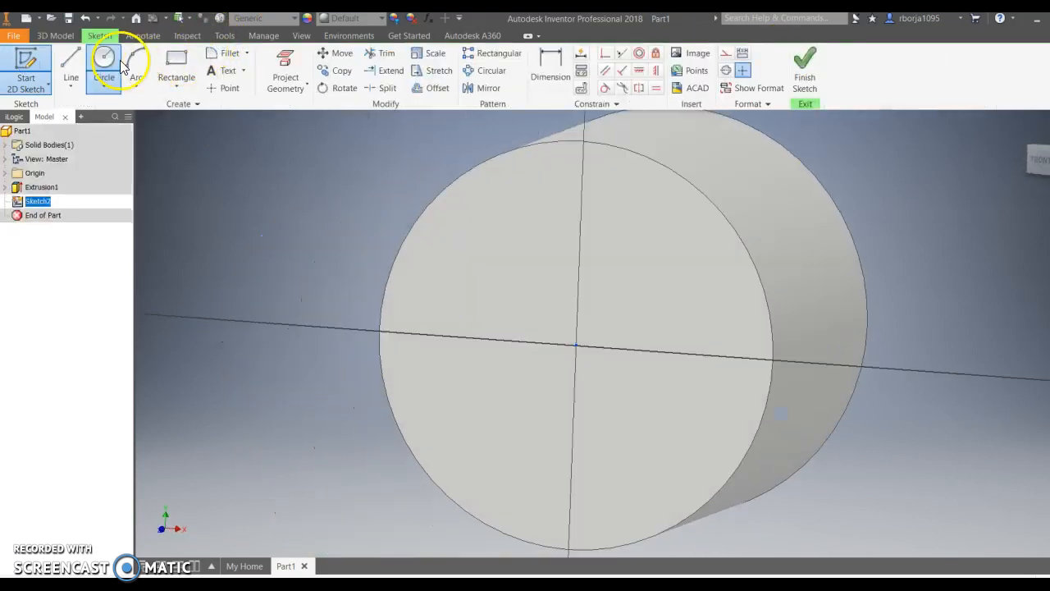
pyautogui.click(110, 59)
pyautogui.click(608, 335)
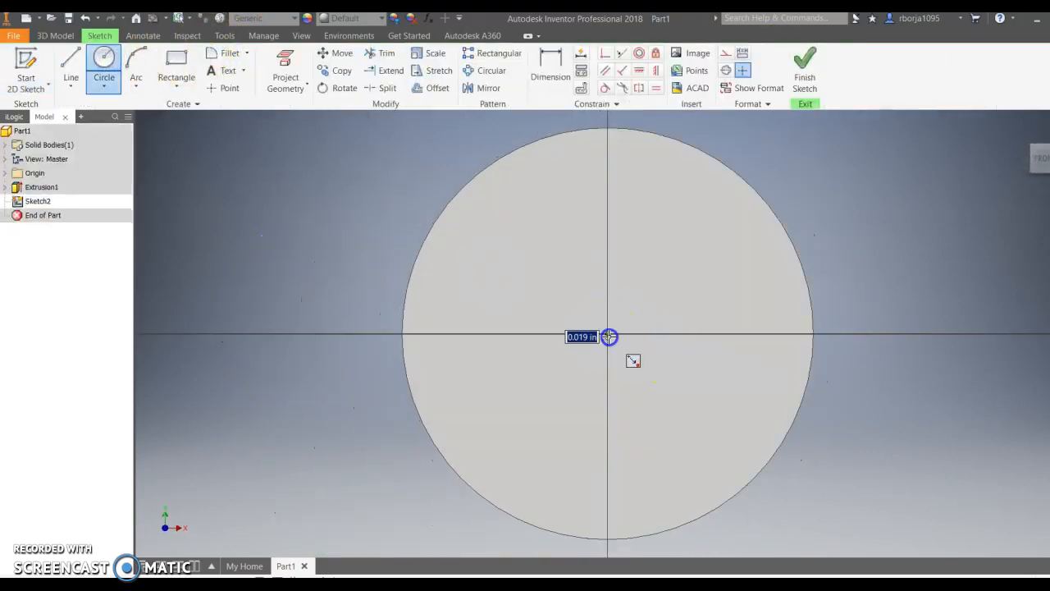
pyautogui.click(103, 65)
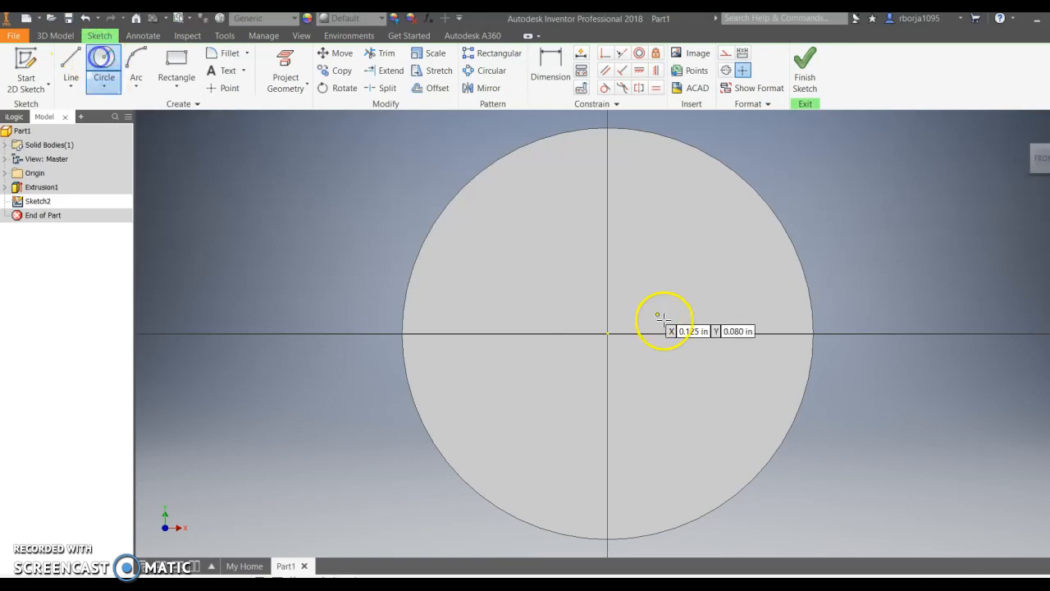
pyautogui.click(607, 335)
pyautogui.click(599, 174)
# - Finish the sketch and cut the inner circle 1 in back through the cylinder to make a hollow tube
pyautogui.click(804, 65)
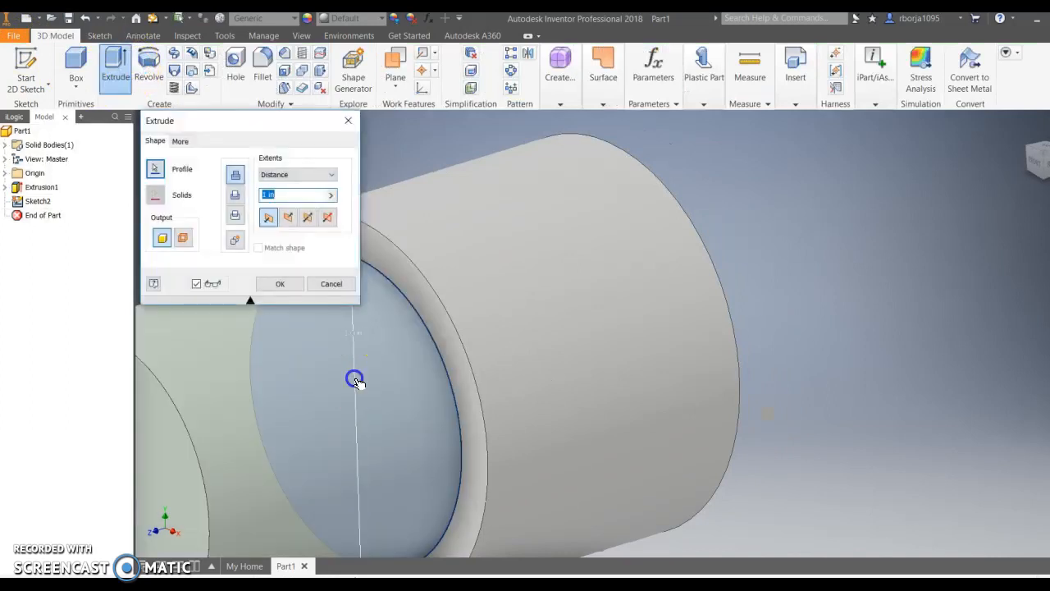
pyautogui.click(288, 217)
pyautogui.click(280, 283)
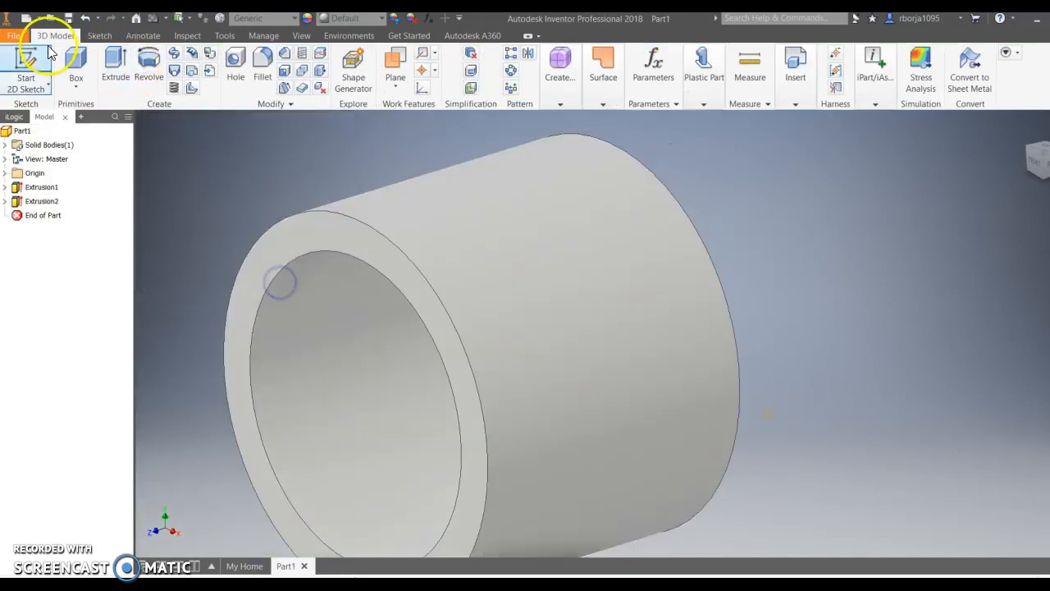
# - Create a work plane midway between the tube's two ends
pyautogui.scroll(4, 476, 304)
pyautogui.click(396, 66)
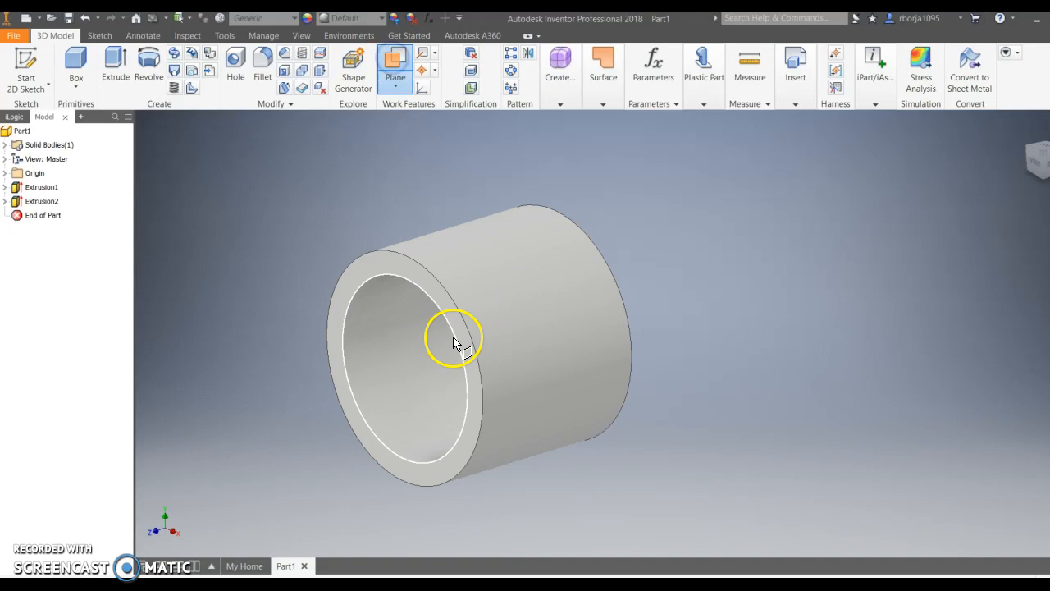
pyautogui.click(468, 334)
pyautogui.click(621, 293)
# - Start a sketch on the work plane and draw a 6.5 in horizontal line from the tube's centre to the right
pyautogui.click(26, 72)
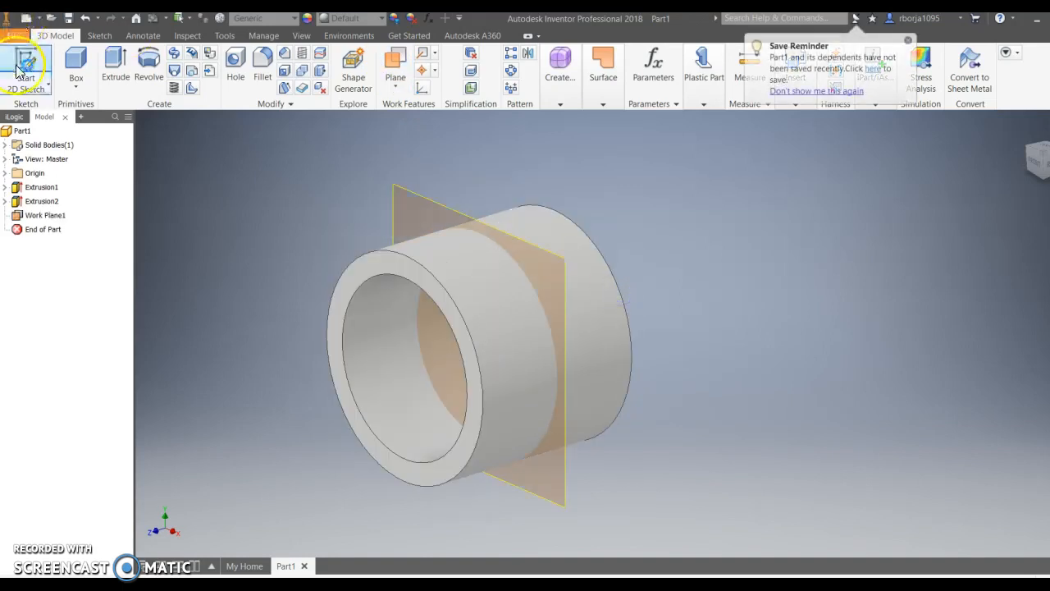
pyautogui.click(548, 255)
pyautogui.click(71, 62)
pyautogui.click(608, 333)
pyautogui.scroll(2, 788, 319)
pyautogui.moveTo(788, 320); pyautogui.dragTo(440, 286, button='middle')
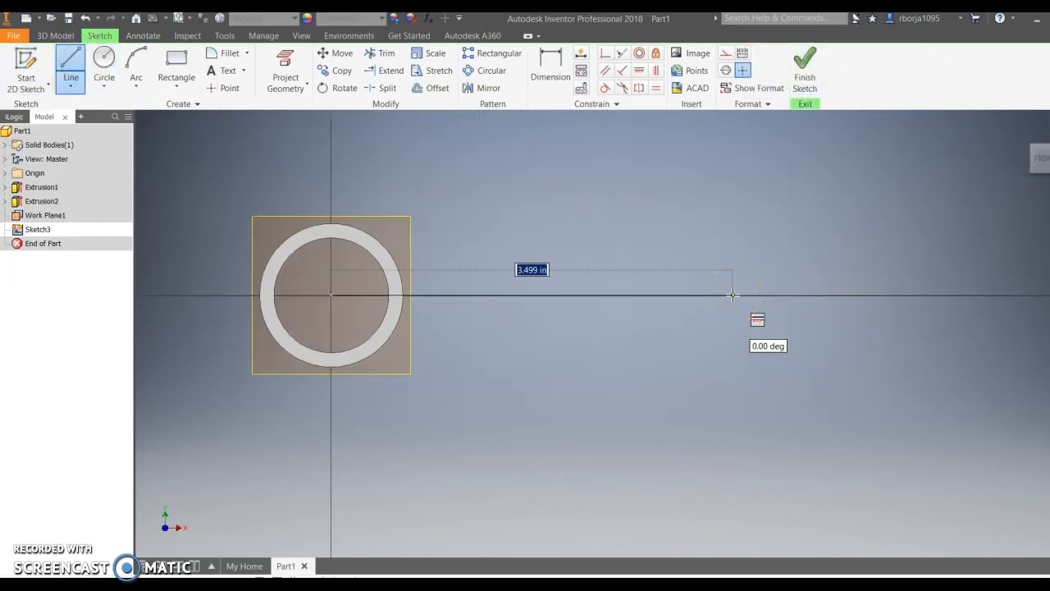
pyautogui.write('6.5')
pyautogui.press('Return')
pyautogui.moveTo(638, 286); pyautogui.dragTo(693, 332)
pyautogui.moveTo(693, 332); pyautogui.dragTo(616, 349, button='middle')
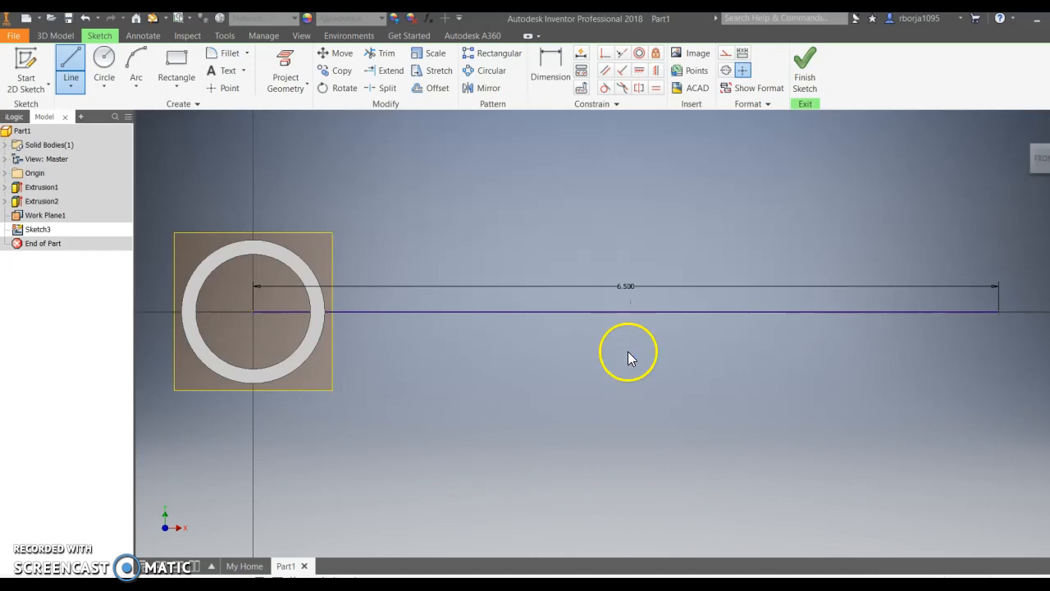
# - Draw a 5 in line from the far end of the 6.5 in line back along it toward the tube
pyautogui.click(71, 65)
pyautogui.click(998, 311)
pyautogui.write('5')
pyautogui.press('Return')
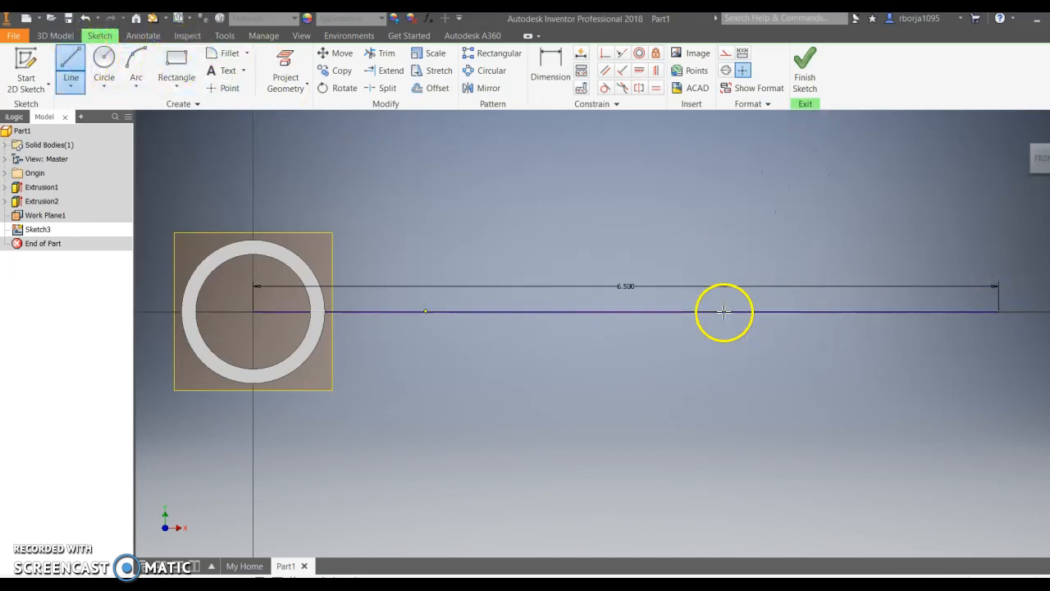
# - Draw a 0.5 in circle at the inner end of the 5 in line and delete it
pyautogui.click(109, 66)
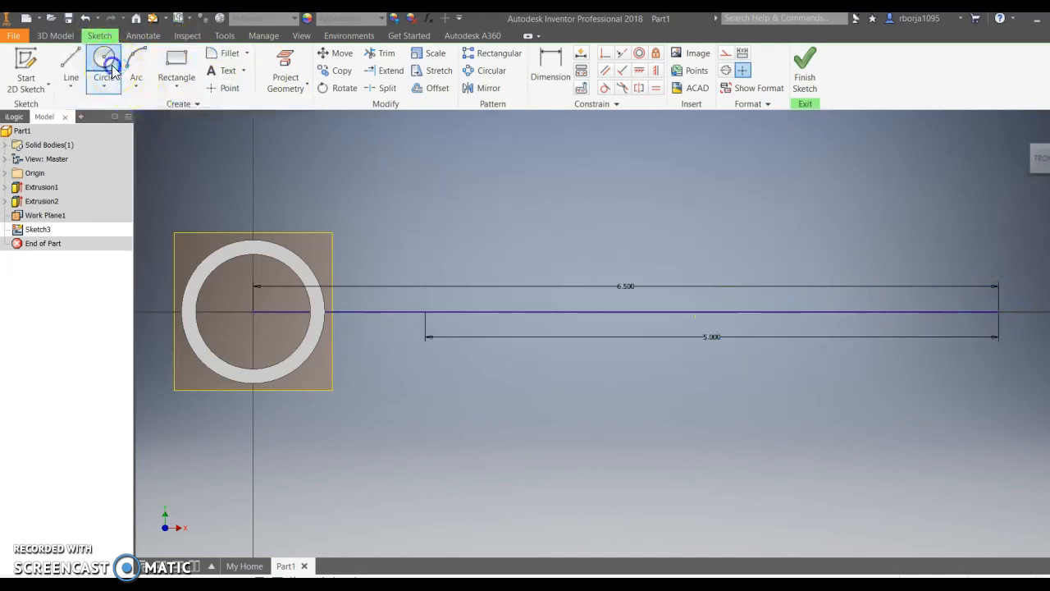
pyautogui.click(425, 310)
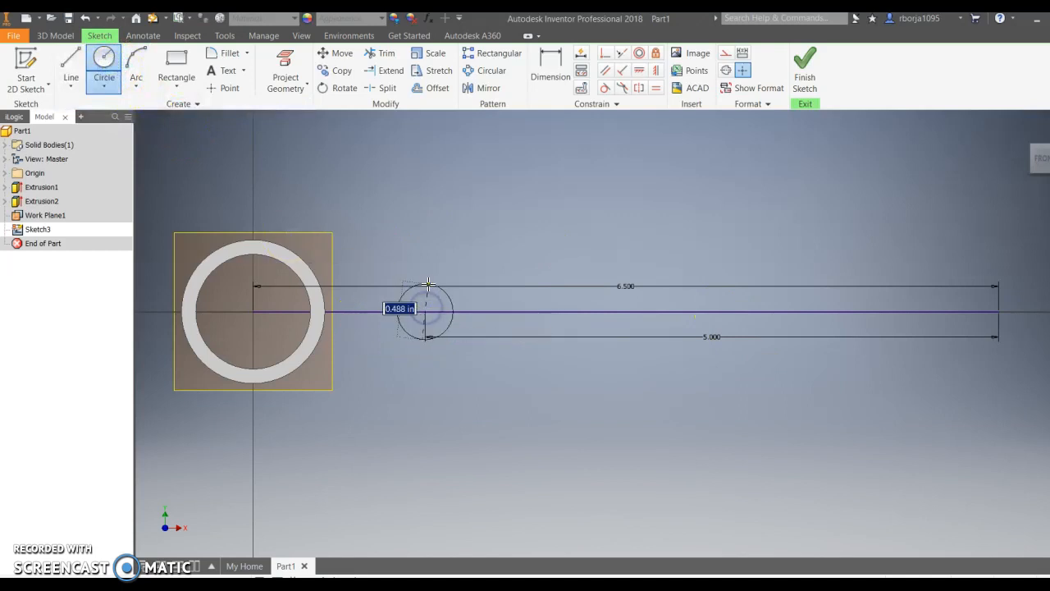
pyautogui.press('Return')
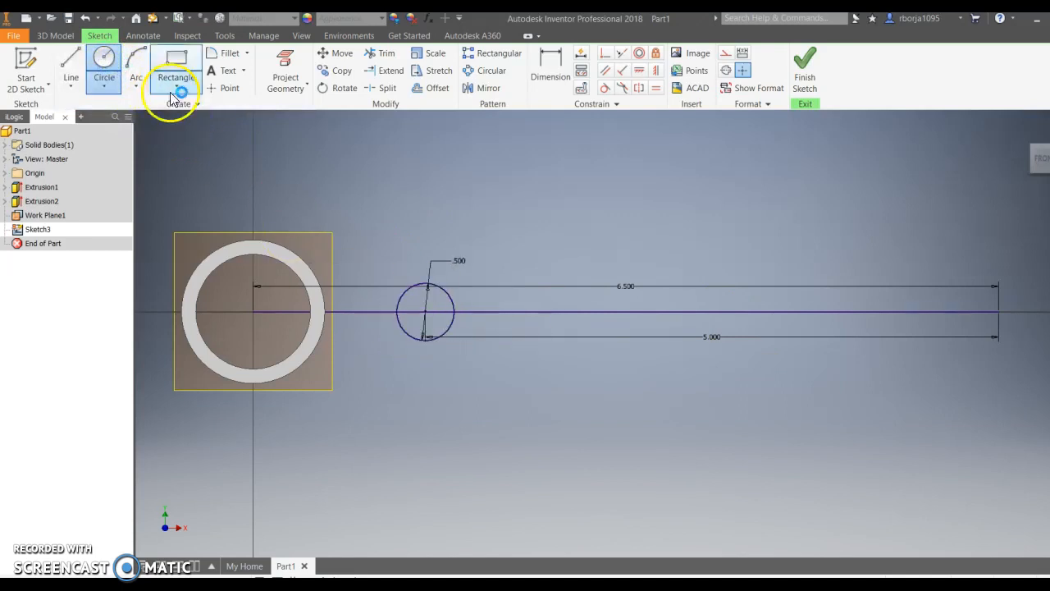
pyautogui.press('Escape')
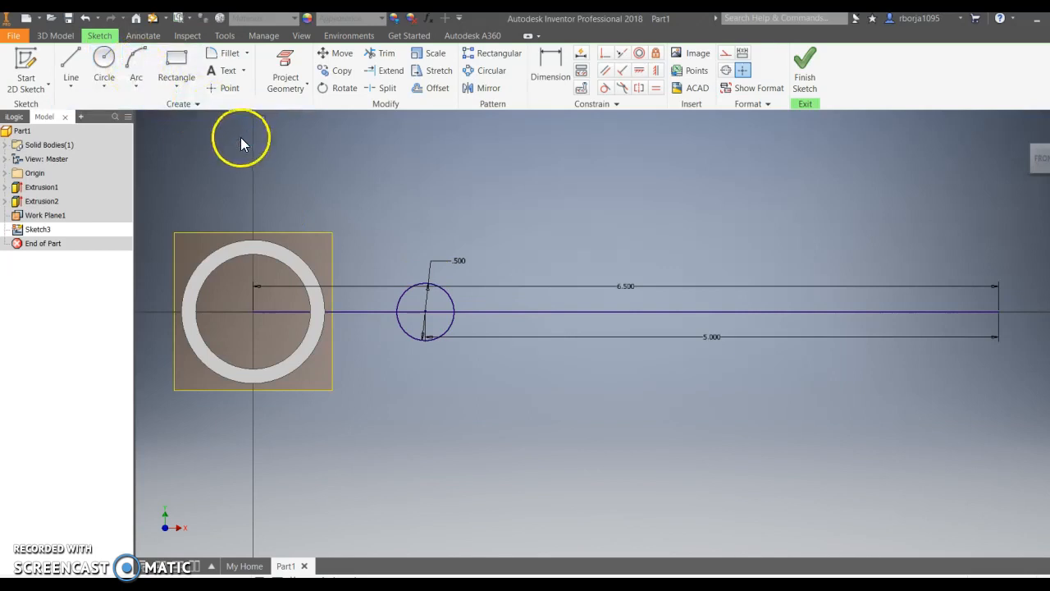
pyautogui.rightClick(405, 293)
pyautogui.click(403, 254)
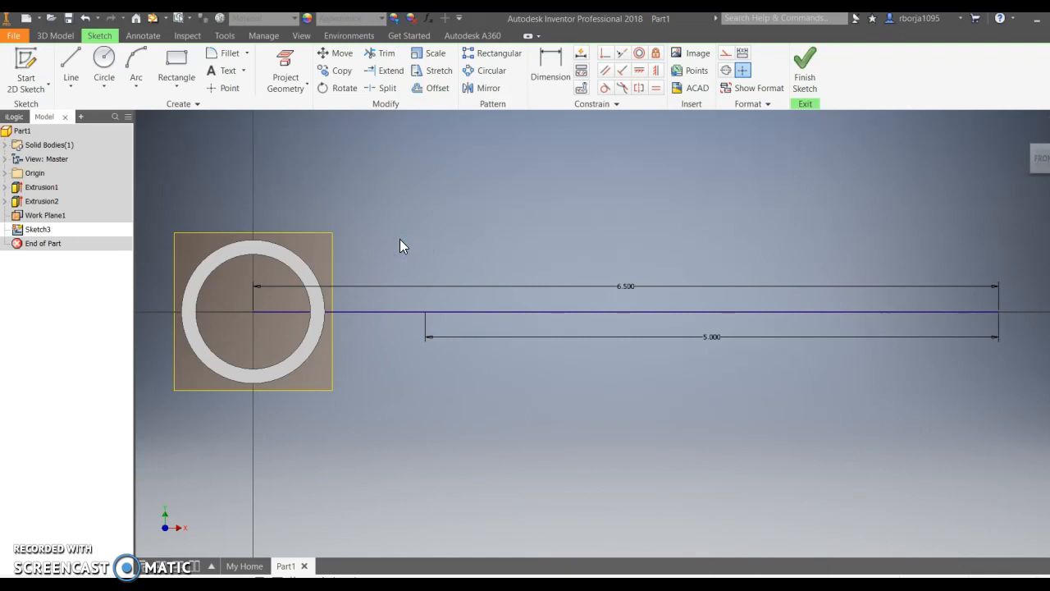
pyautogui.click(104, 66)
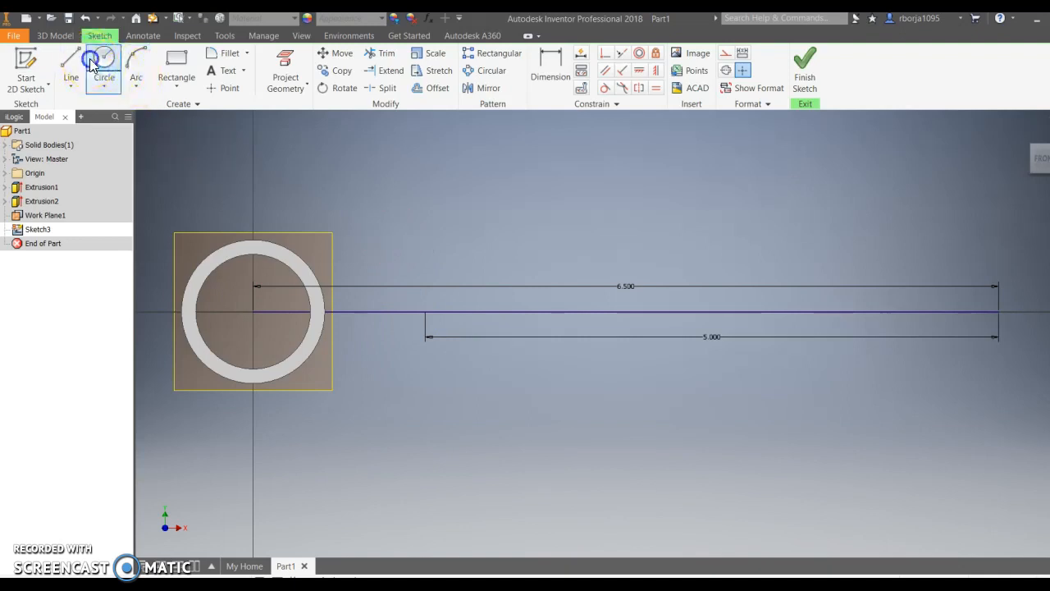
pyautogui.click(425, 311)
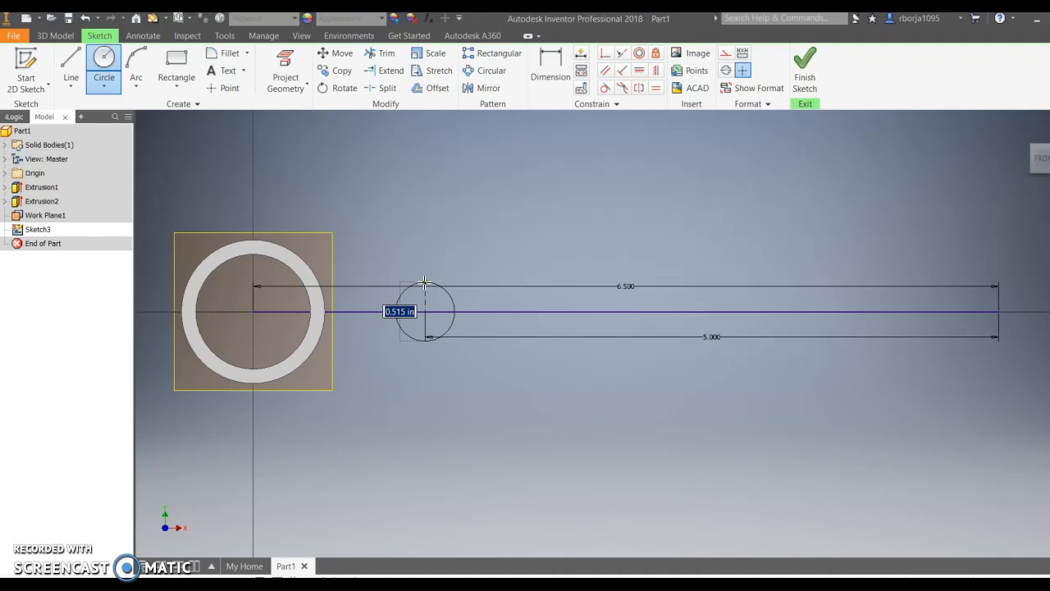
pyautogui.press('Escape')
# - Draw a 0.25 in vertical line up from the inner end of the 5 in line and delete it
pyautogui.click(71, 66)
pyautogui.click(420, 312)
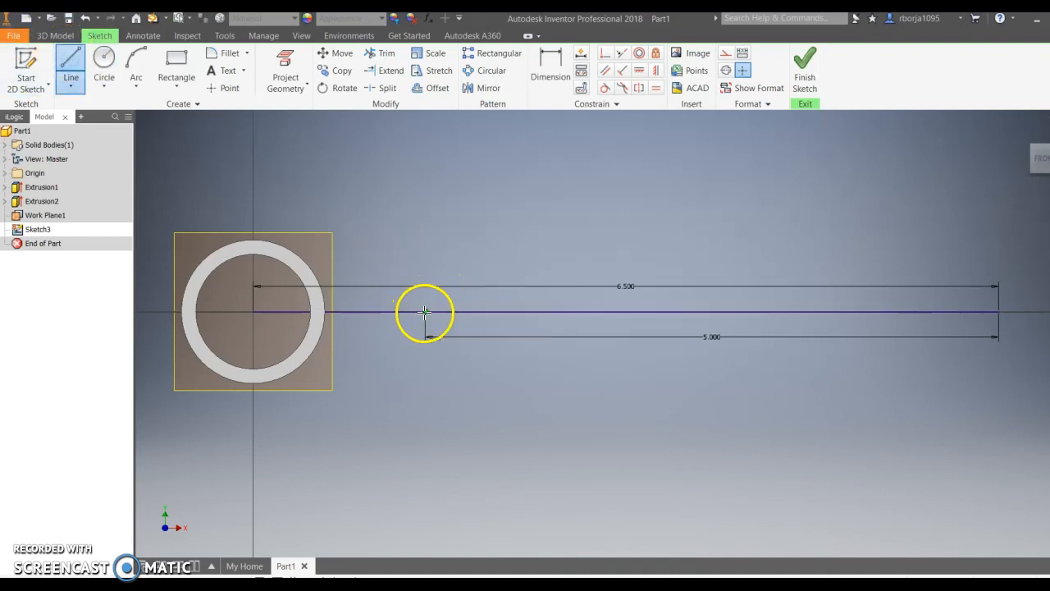
pyautogui.write('0.25')
pyautogui.press('Return')
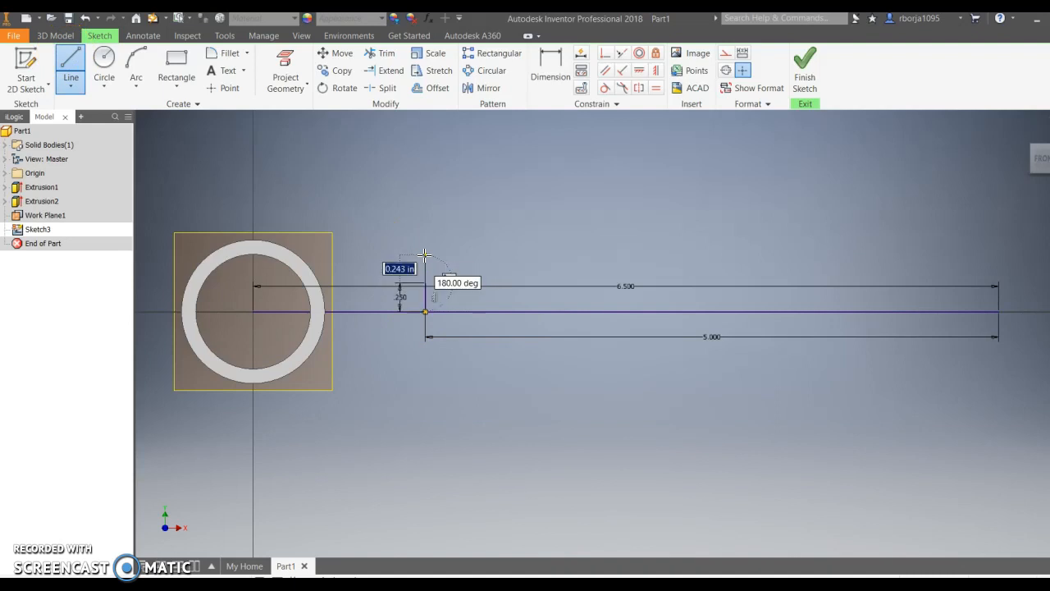
pyautogui.press('Escape')
pyautogui.rightClick(424, 301)
pyautogui.click(421, 239)
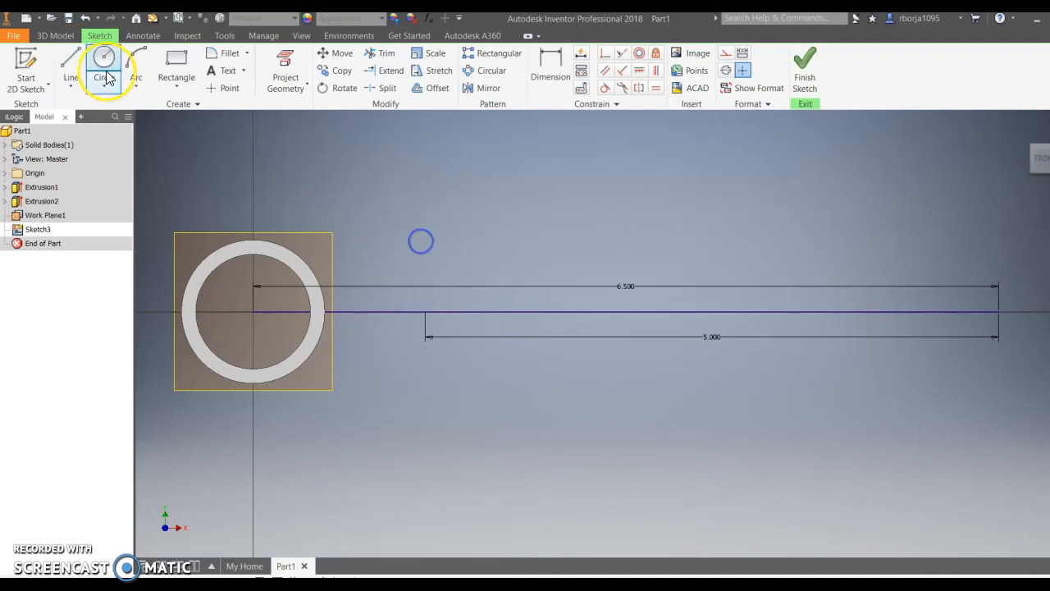
# - Draw a 0.5 in diameter circle centred on the inner end of the 5 in line
pyautogui.click(426, 310)
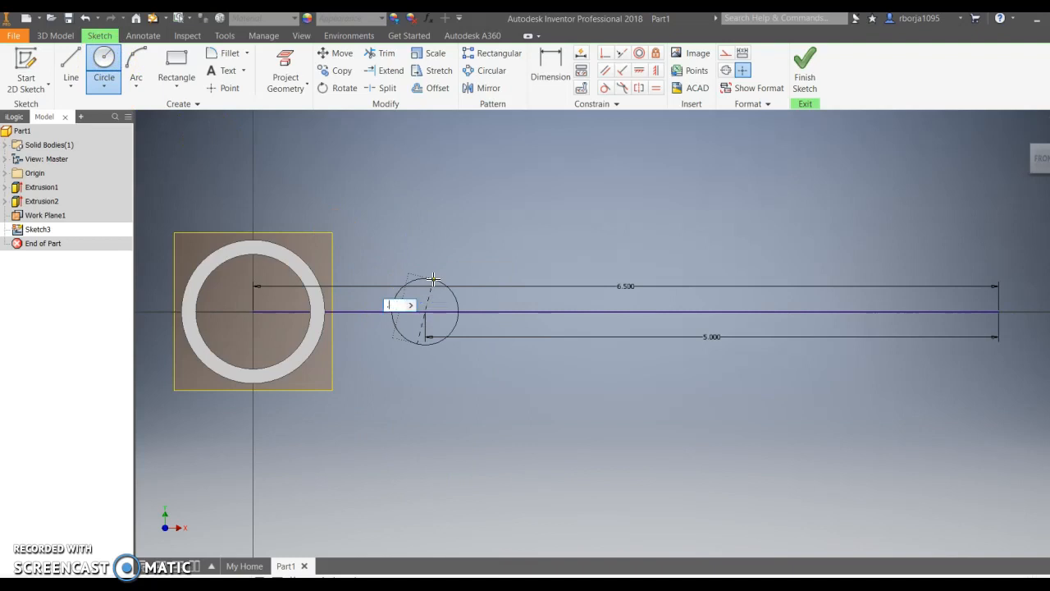
pyautogui.write('.5')
pyautogui.press('Return')
pyautogui.click(114, 59)
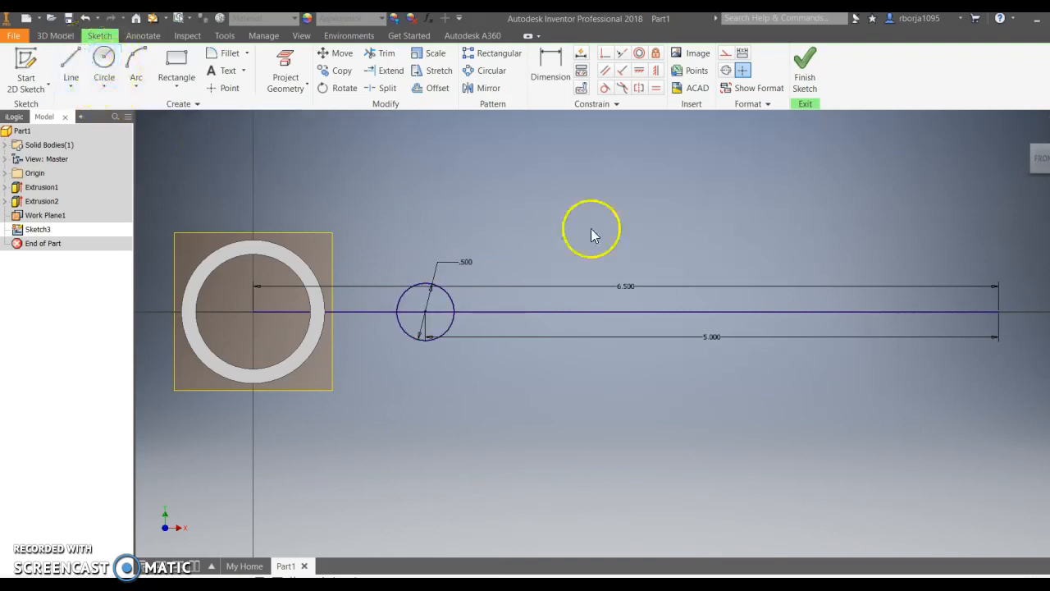
# - Delete the 6.5 in and 5 in horizontal layout lines, leaving the circle in place
pyautogui.rightClick(617, 319)
pyautogui.click(610, 220)
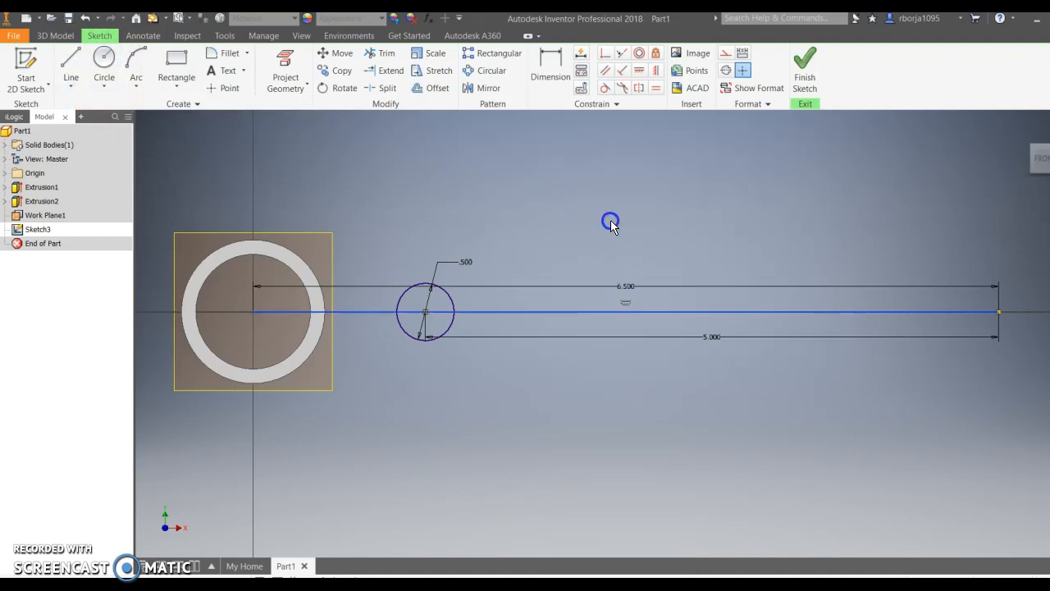
pyautogui.rightClick(738, 312)
pyautogui.click(734, 244)
# - Draw a 3 in horizontal line to the right from the small circle's centre and a 0.5 in circle at its far end
pyautogui.click(70, 66)
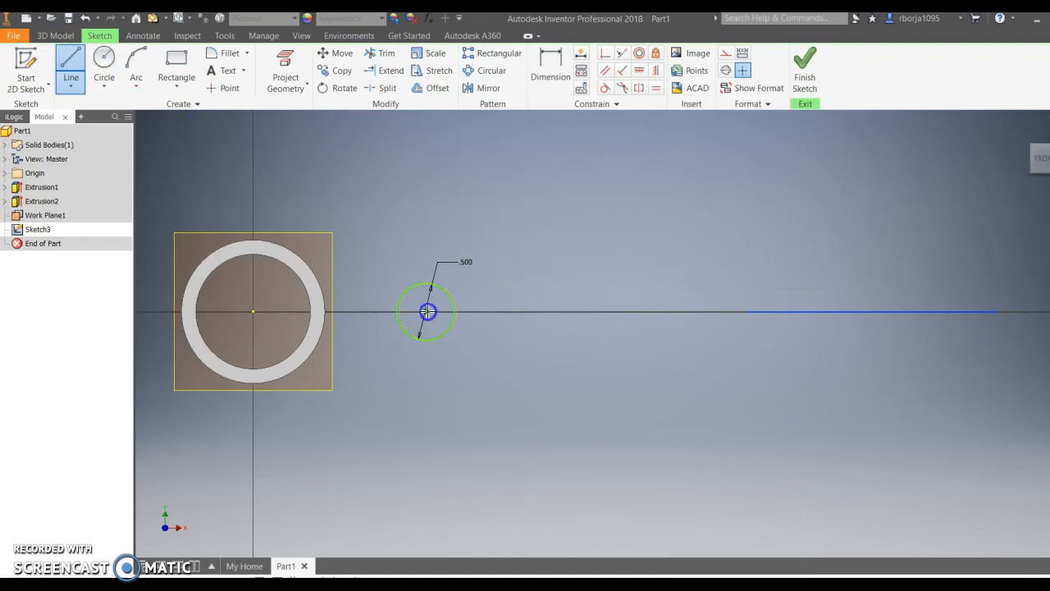
pyautogui.click(427, 311)
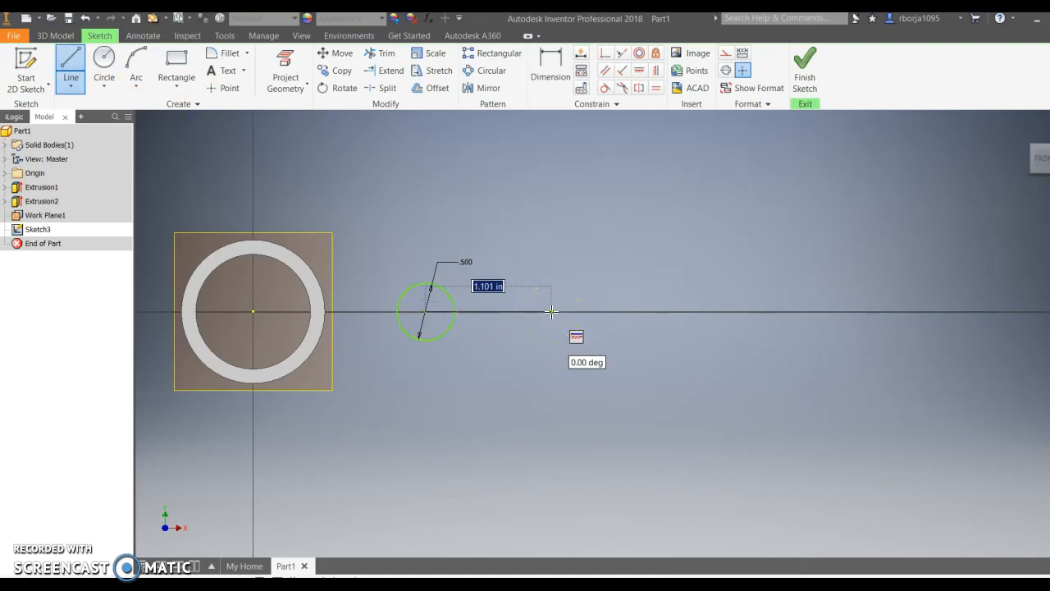
pyautogui.click(768, 311)
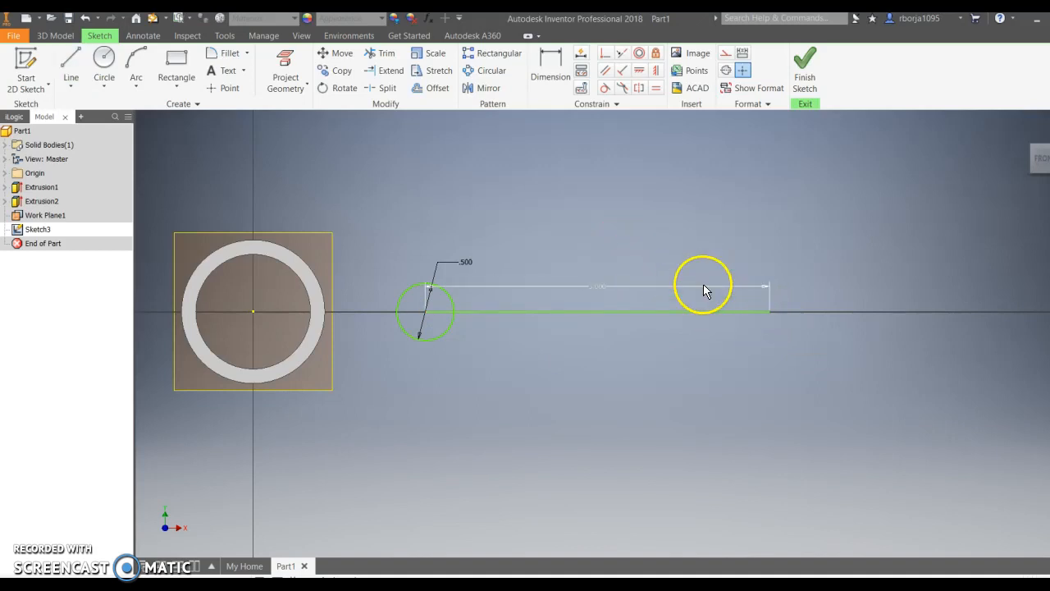
pyautogui.click(100, 61)
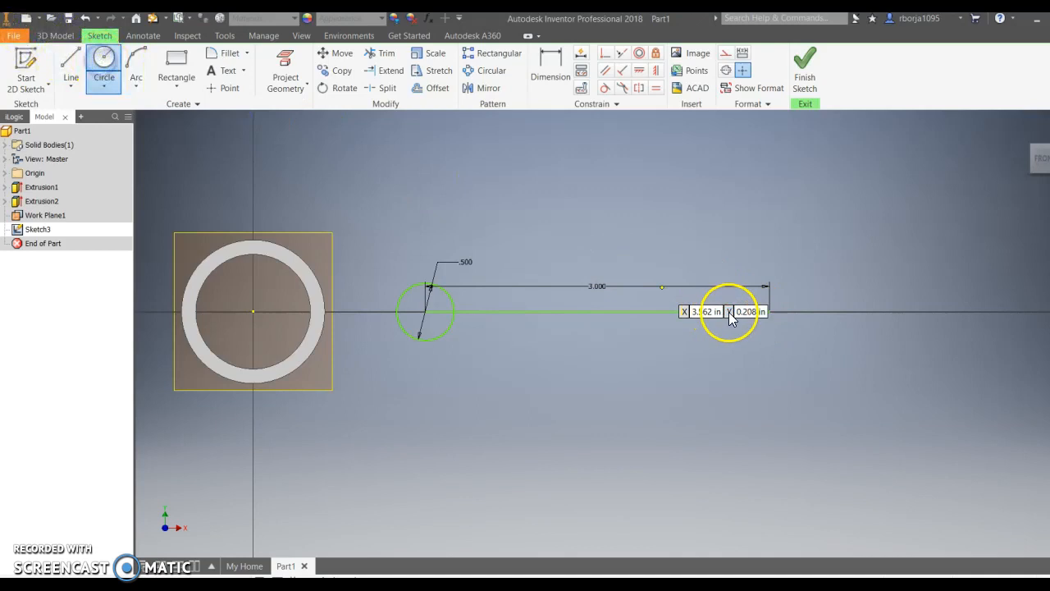
pyautogui.click(768, 311)
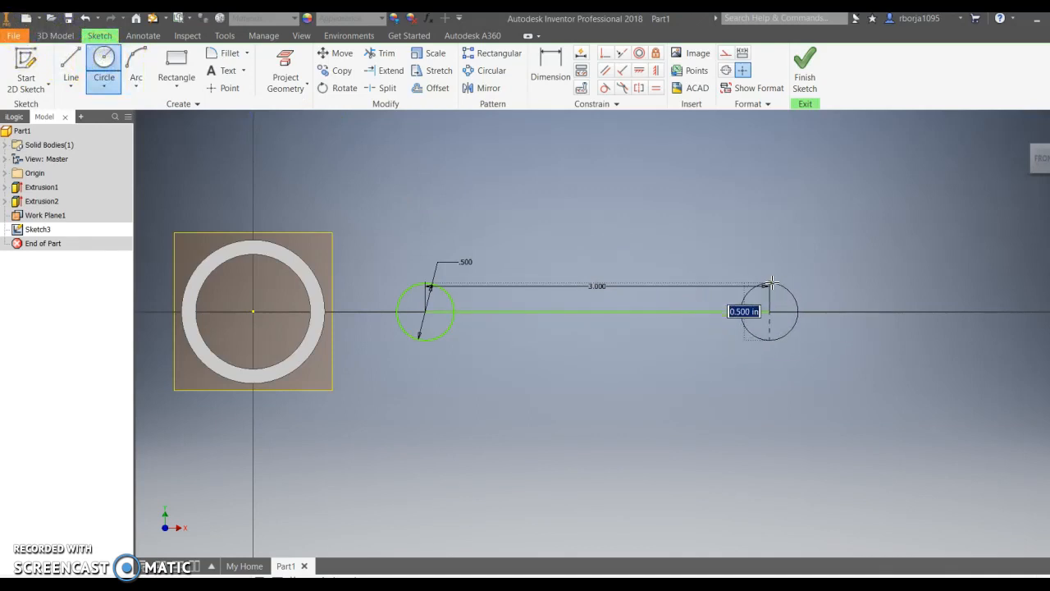
pyautogui.click(746, 303)
# - Connect the two small circles with horizontal lines across their tops and bottoms
pyautogui.click(84, 64)
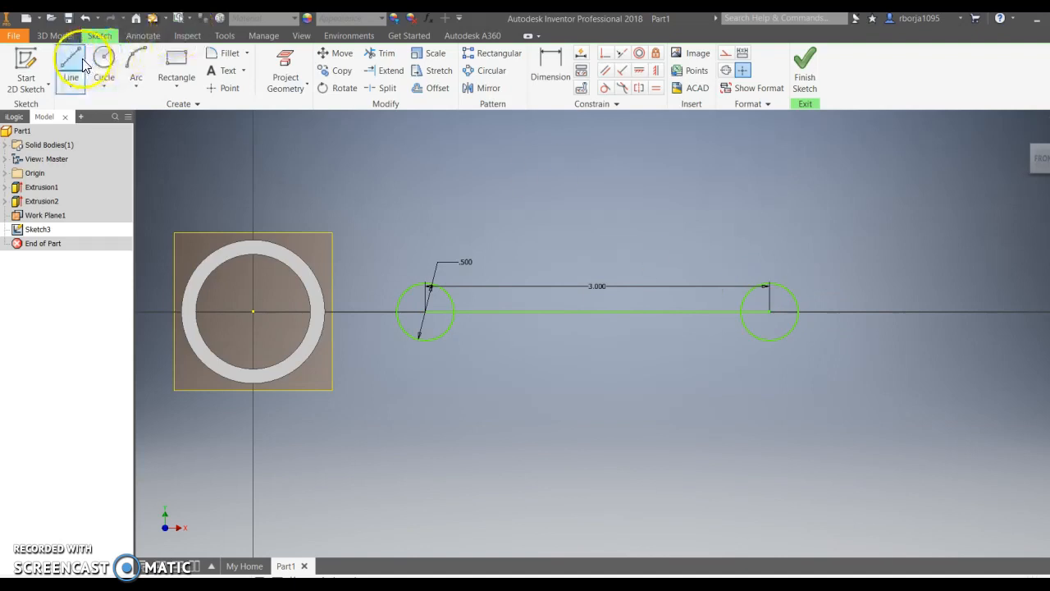
pyautogui.click(428, 286)
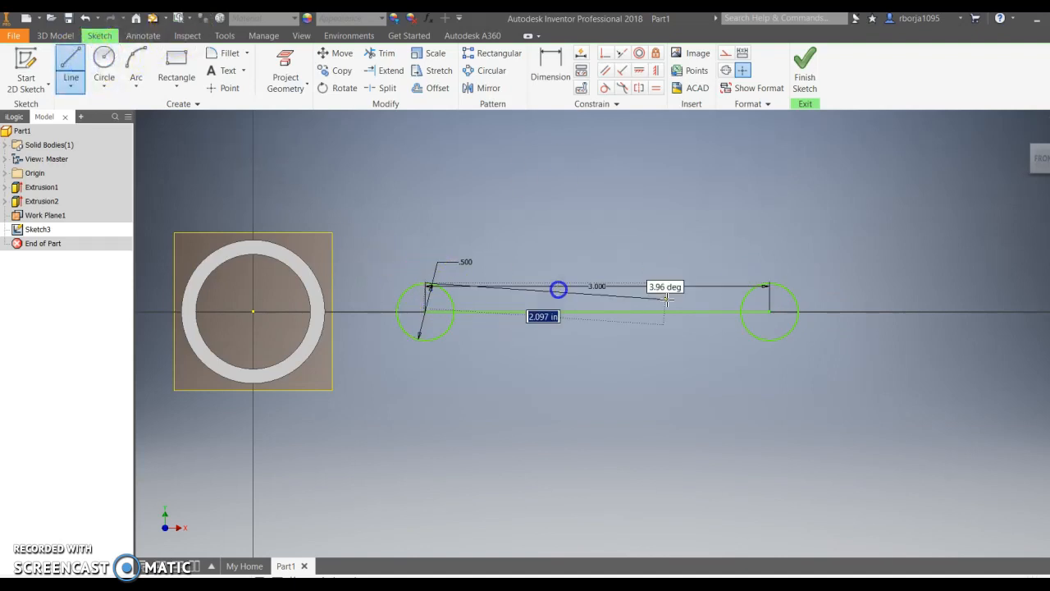
pyautogui.click(769, 283)
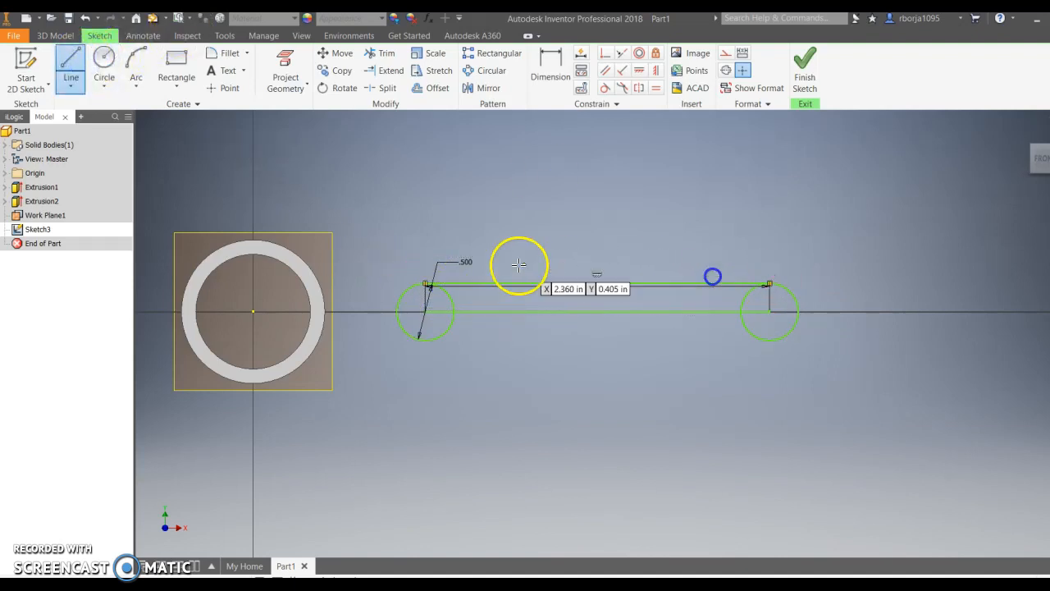
pyautogui.click(419, 339)
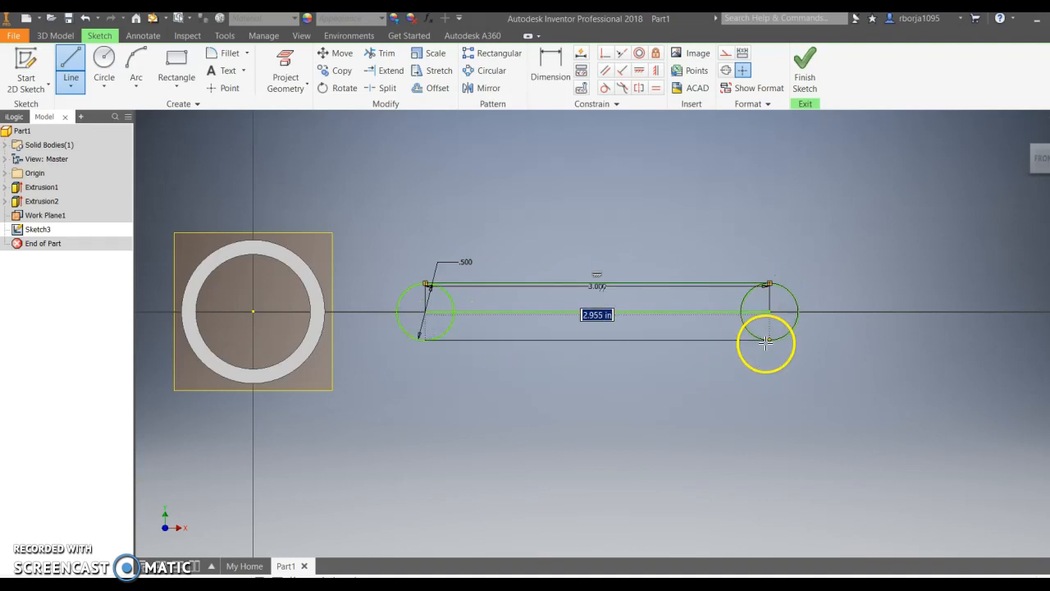
pyautogui.click(767, 341)
pyautogui.press('Escape')
# - Delete the centre line between the circles and trim their inner arcs to leave a closed slot outline
pyautogui.click(527, 312)
pyautogui.rightClick(526, 269)
pyautogui.click(526, 233)
pyautogui.click(382, 53)
pyautogui.click(452, 304)
pyautogui.click(741, 305)
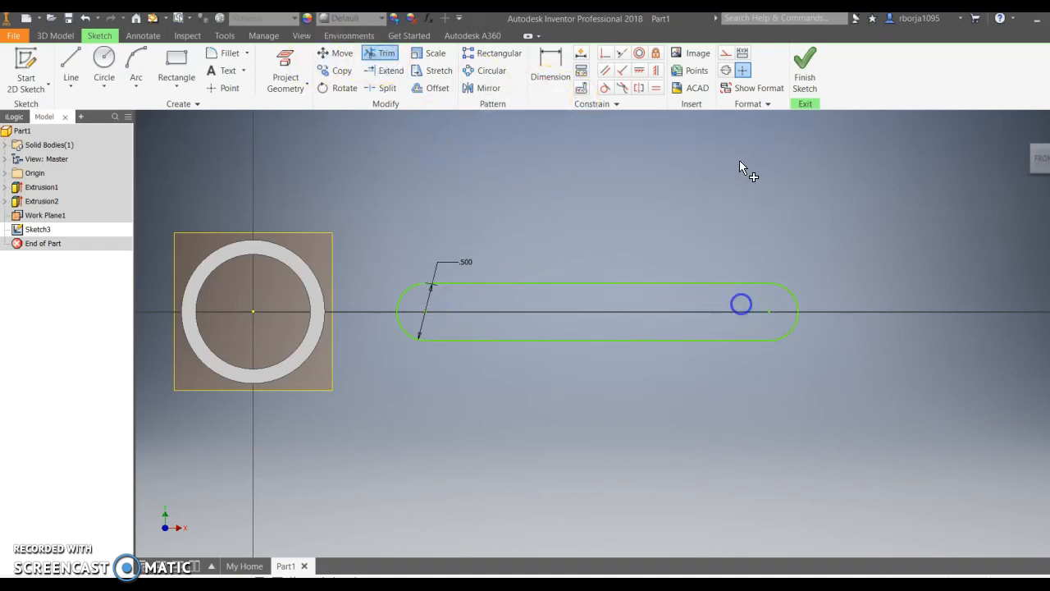
pyautogui.click(802, 73)
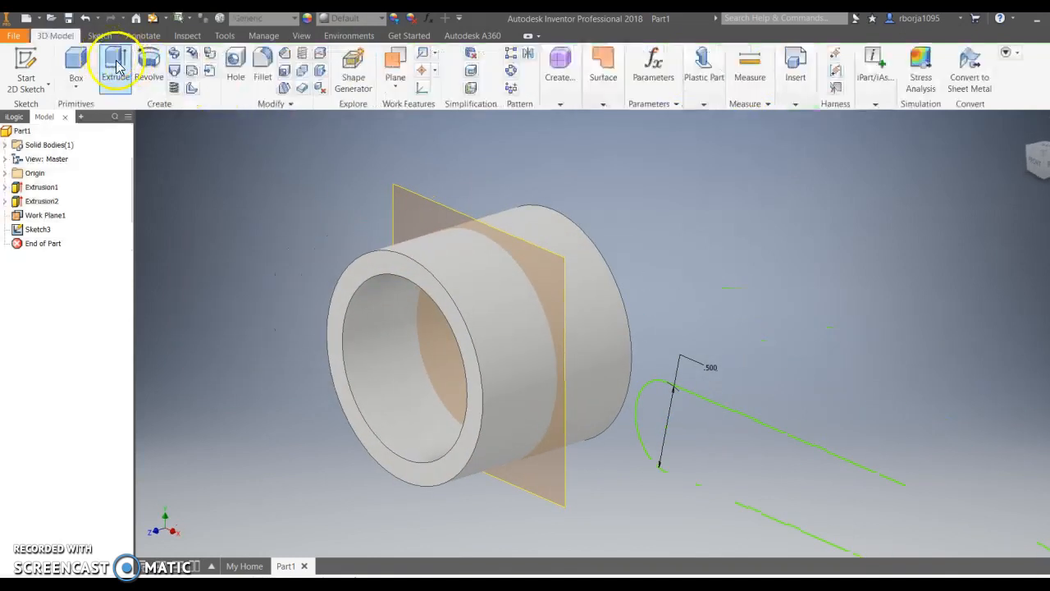
pyautogui.moveTo(813, 365); pyautogui.dragTo(701, 343, button='middle')
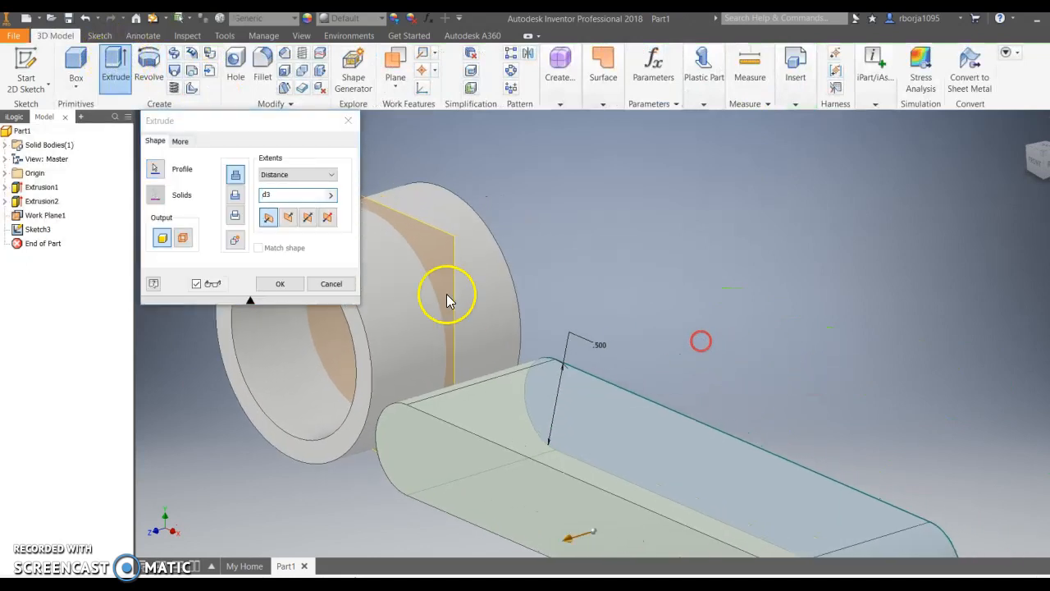
pyautogui.click(337, 283)
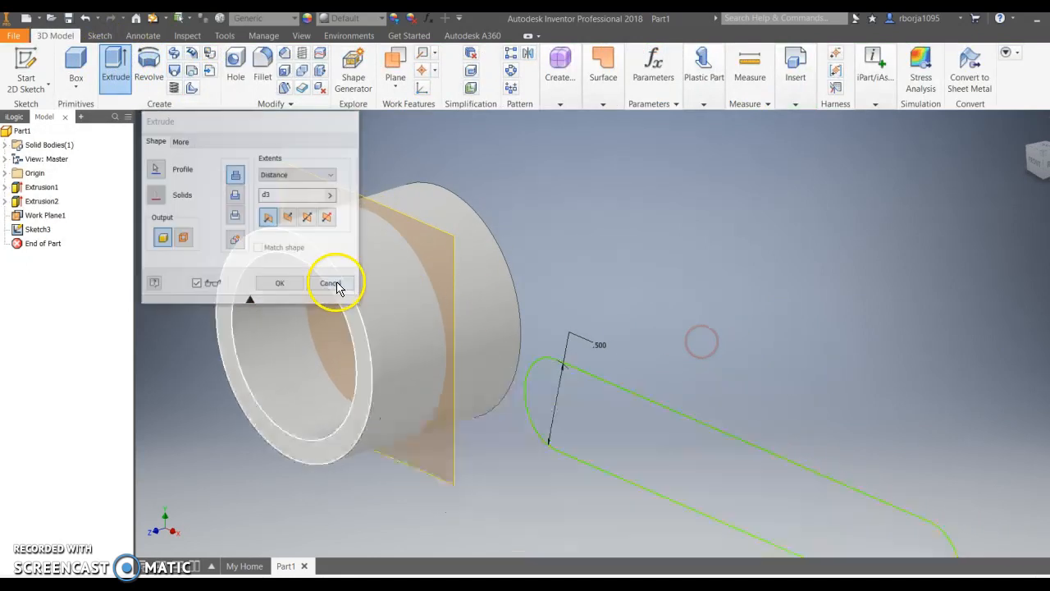
pyautogui.click(49, 230)
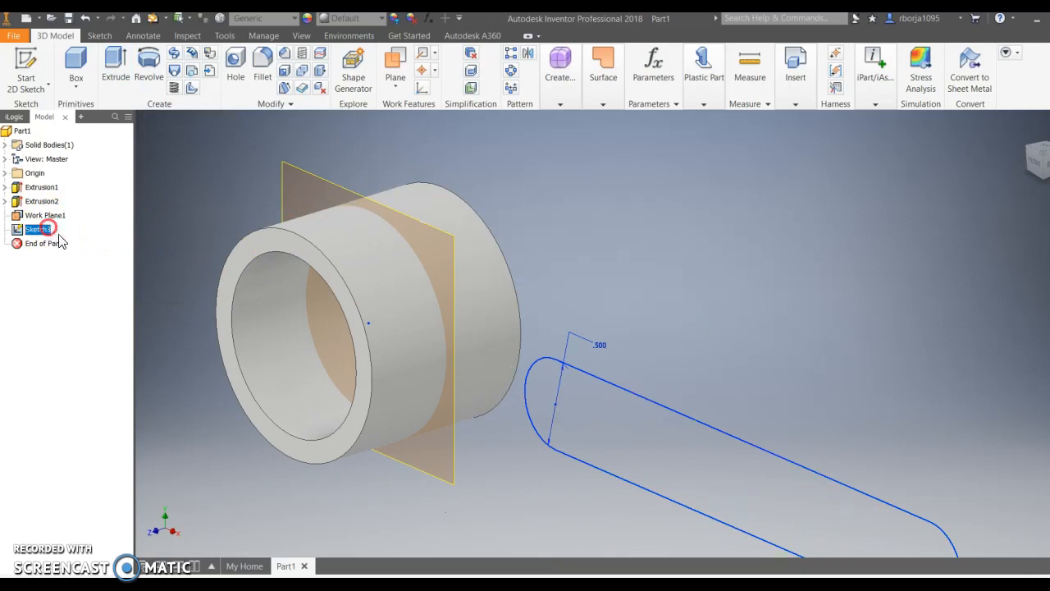
pyautogui.rightClick(40, 231)
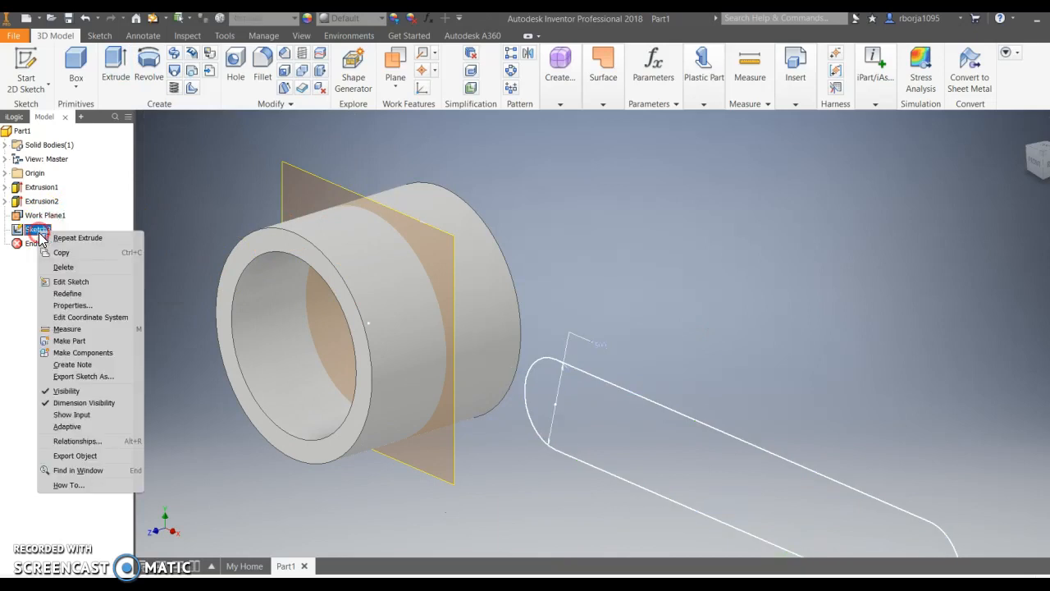
pyautogui.click(71, 281)
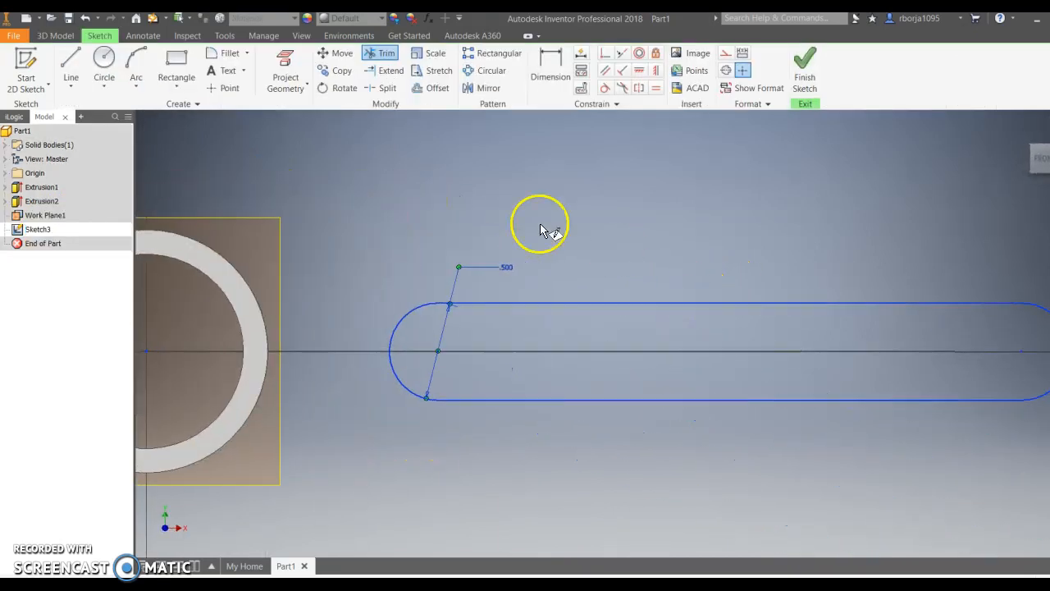
# - Draw a circle centred on the origin and reaching the tube's outer edge
pyautogui.click(105, 64)
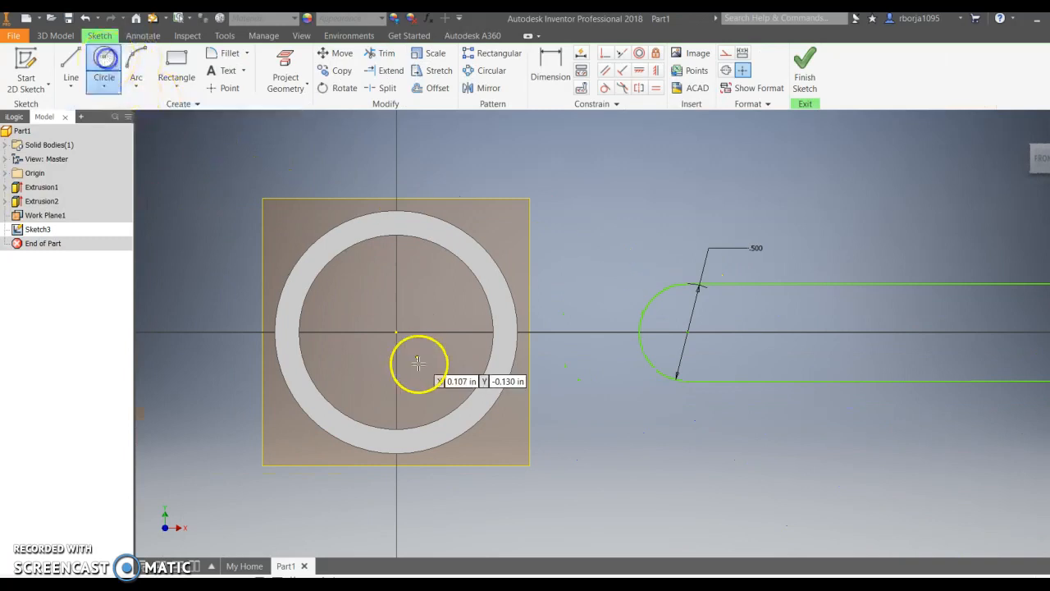
pyautogui.click(396, 331)
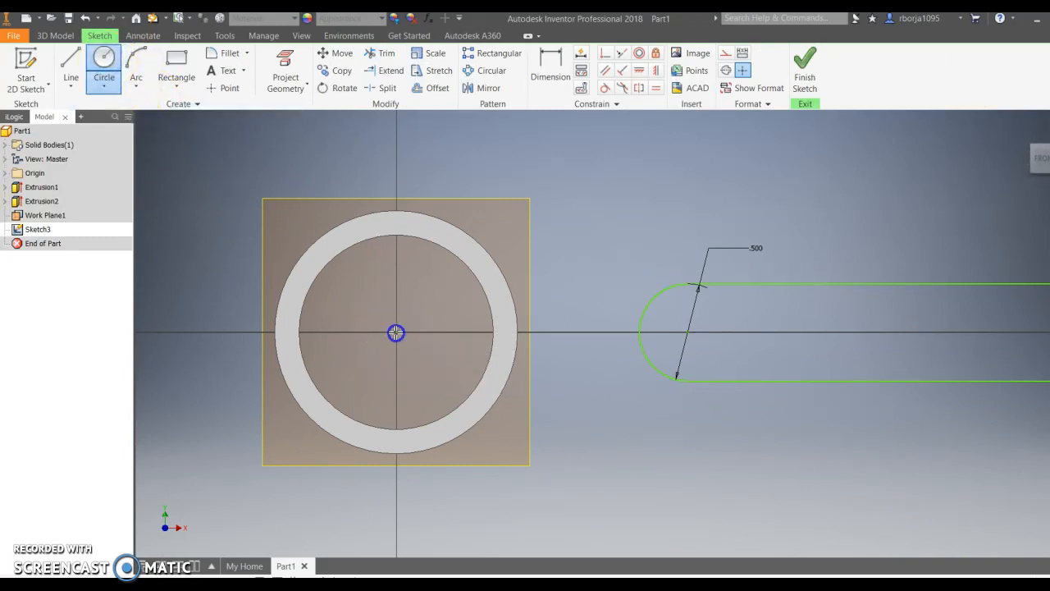
pyautogui.click(515, 332)
# - Draw two horizontal lines from the ends of the slot's tube-side arc to the circle around the tube
pyautogui.click(71, 66)
pyautogui.click(686, 285)
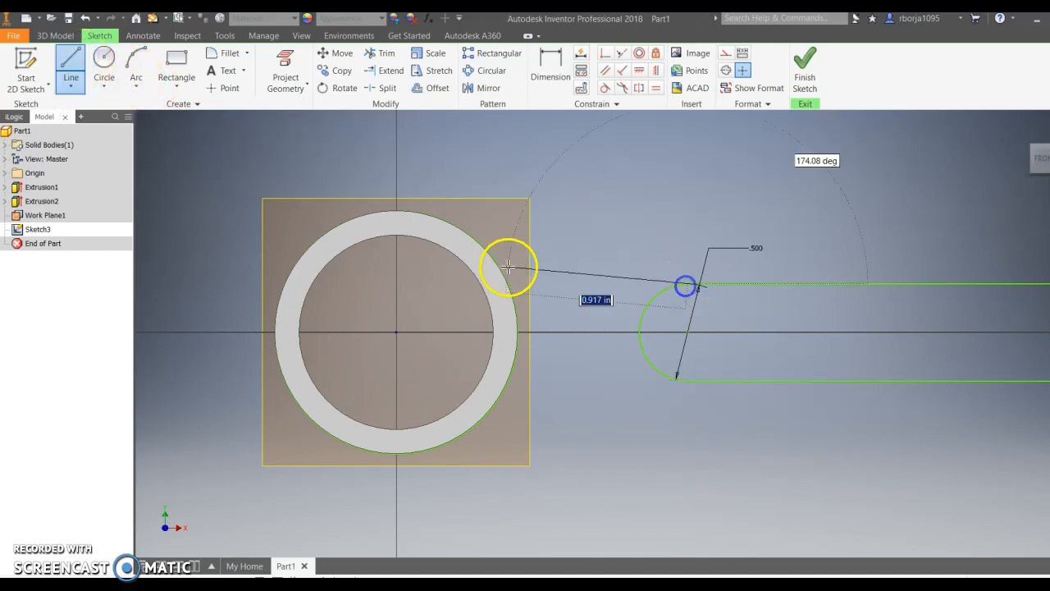
pyautogui.click(509, 284)
pyautogui.rightClick(564, 259)
pyautogui.click(76, 53)
pyautogui.click(688, 379)
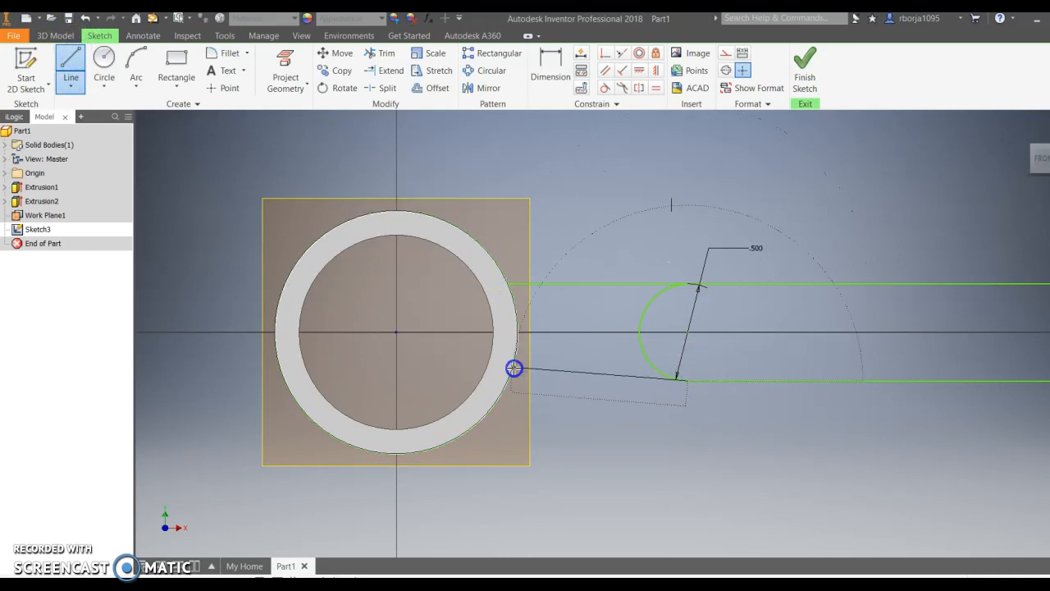
pyautogui.click(546, 364)
pyautogui.press('Escape')
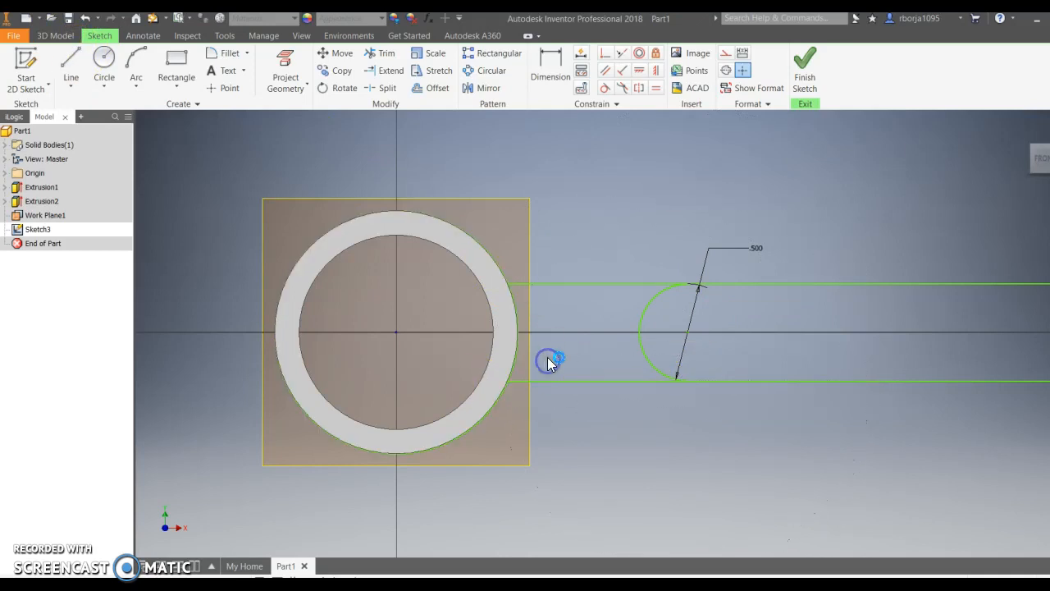
# - Trim the circle's arc between the two connecting lines and fillet both line-to-circle corners with a 0.5 in radius
pyautogui.click(381, 47)
pyautogui.click(511, 304)
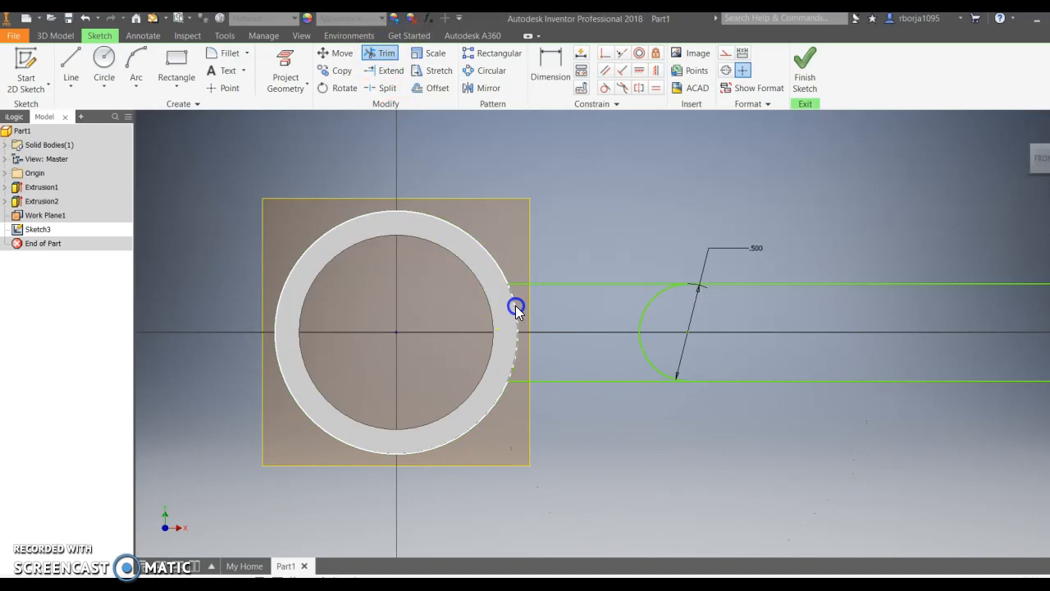
pyautogui.click(228, 52)
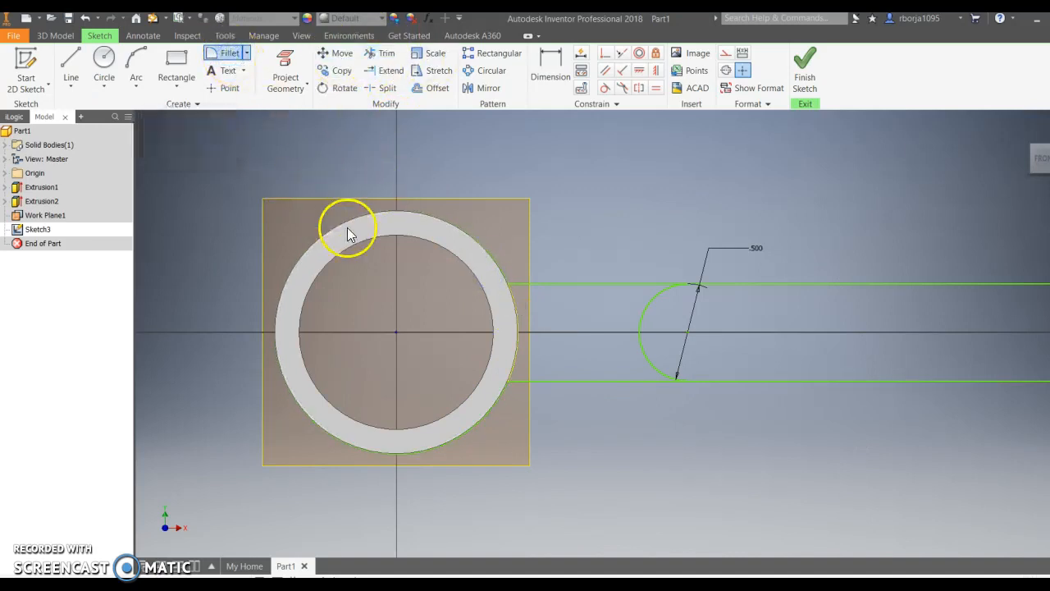
pyautogui.click(224, 53)
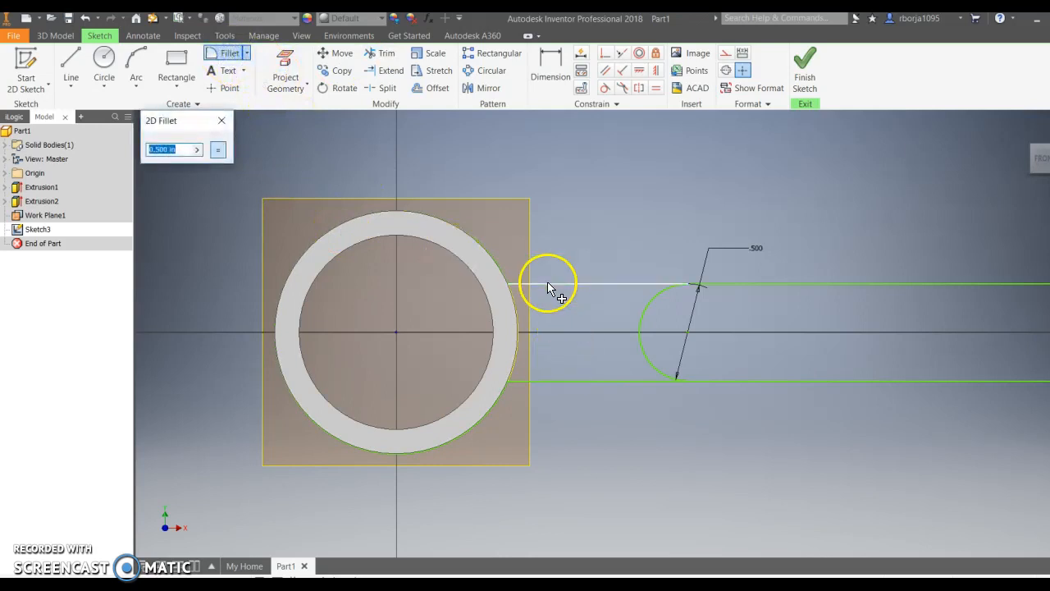
pyautogui.click(492, 259)
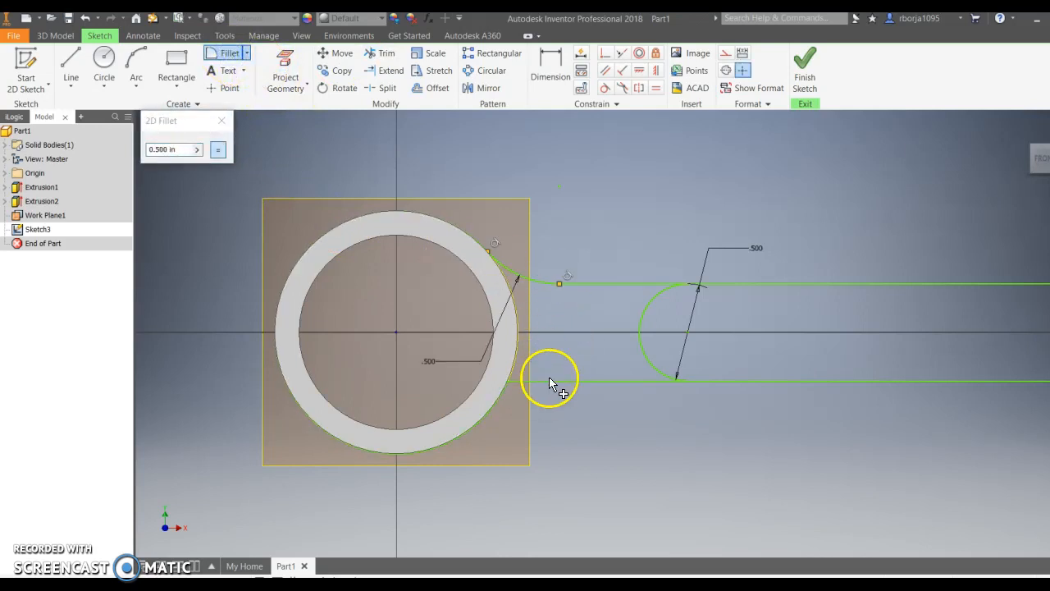
pyautogui.click(501, 396)
pyautogui.moveTo(682, 254); pyautogui.dragTo(574, 242, button='middle')
pyautogui.press('Escape')
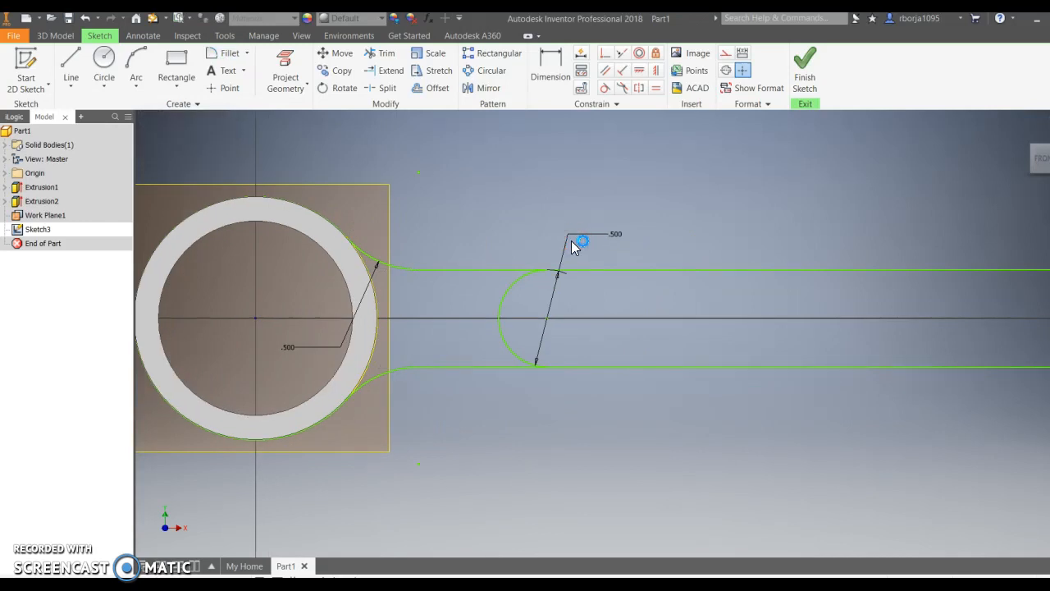
# - Delete the two connecting lines and both fillet arcs between the tube and the slot
pyautogui.click(510, 268)
pyautogui.rightClick(508, 269)
pyautogui.click(494, 217)
pyautogui.rightClick(440, 368)
pyautogui.click(448, 332)
pyautogui.rightClick(410, 272)
pyautogui.click(409, 235)
pyautogui.click(405, 375)
pyautogui.rightClick(410, 367)
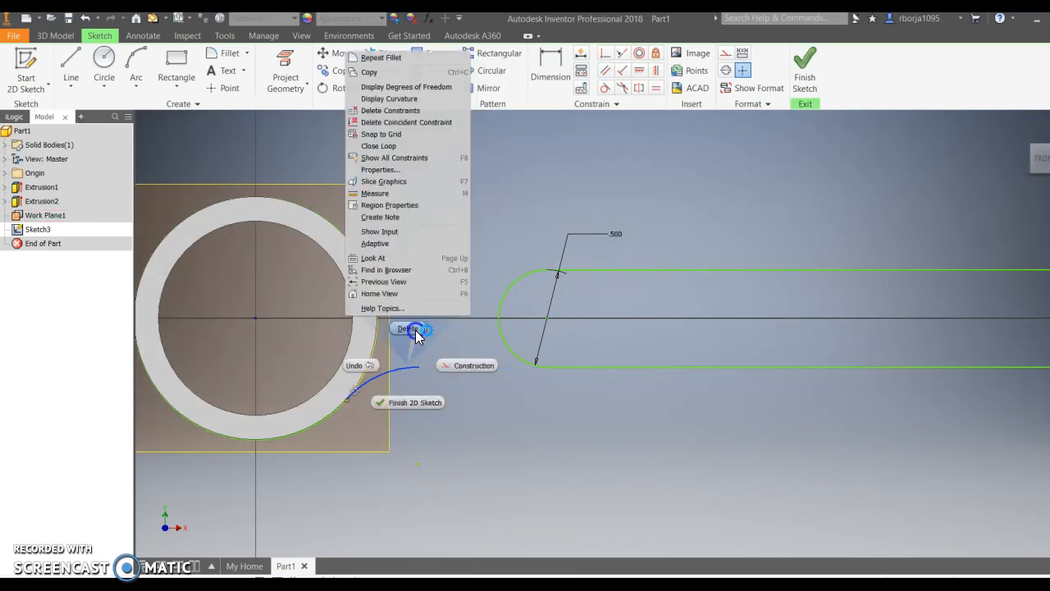
pyautogui.click(410, 330)
pyautogui.rightClick(352, 252)
pyautogui.click(361, 214)
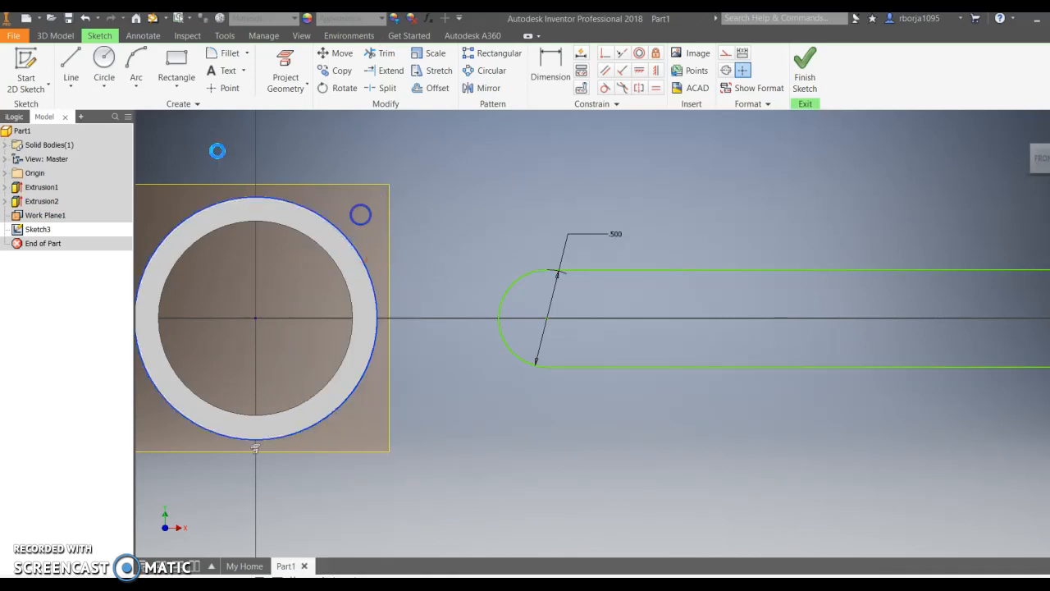
# - Draw two 0.375 in vertical lines, one up and one down, from the centre of the slot's tube-side arc
pyautogui.click(71, 65)
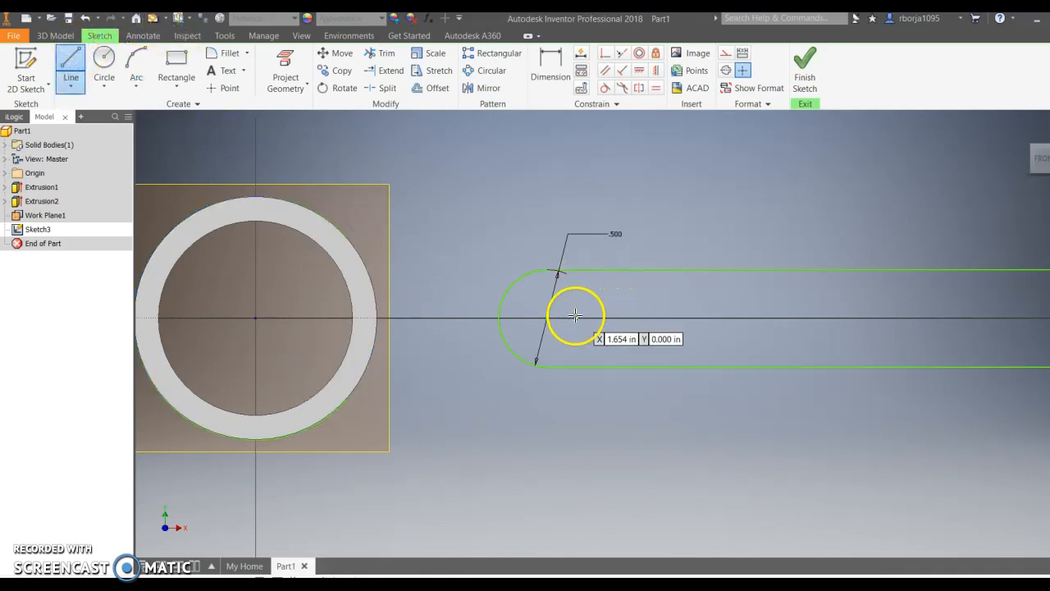
pyautogui.moveTo(543, 236); pyautogui.dragTo(544, 236)
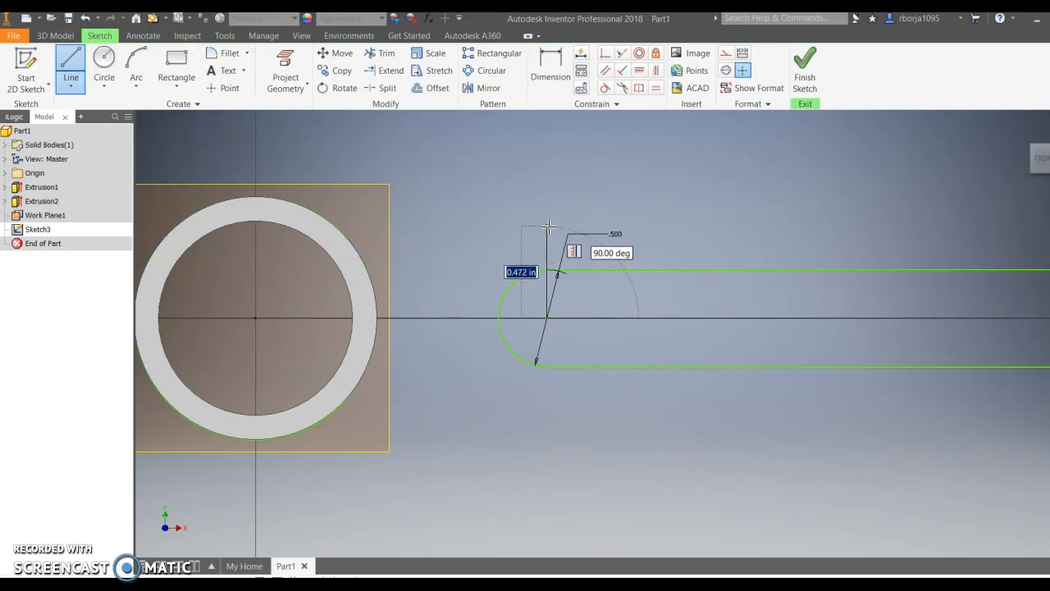
pyautogui.click(549, 226)
pyautogui.click(544, 324)
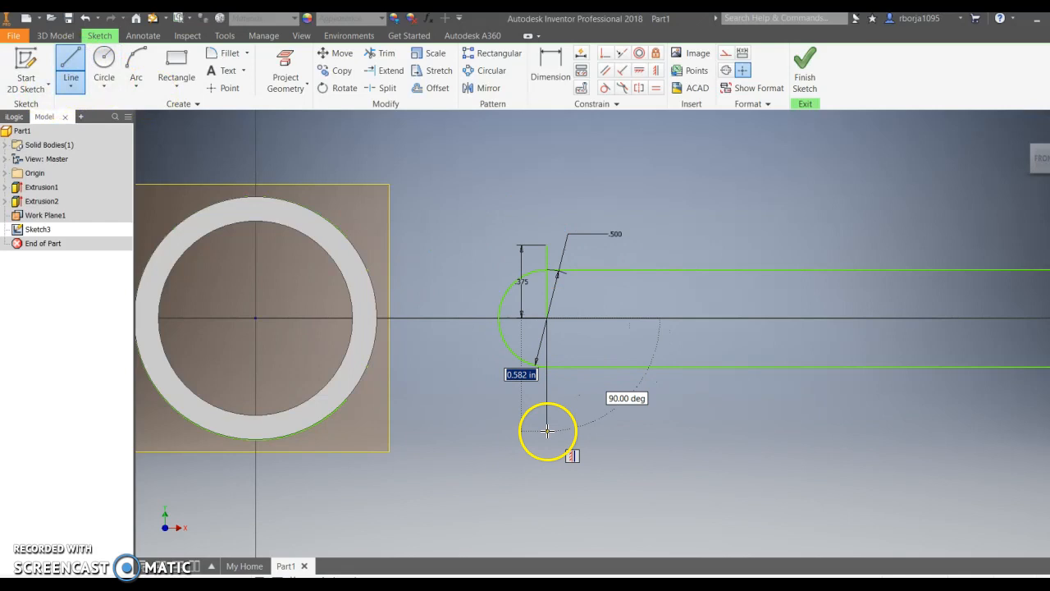
pyautogui.write('.375')
pyautogui.press('Return')
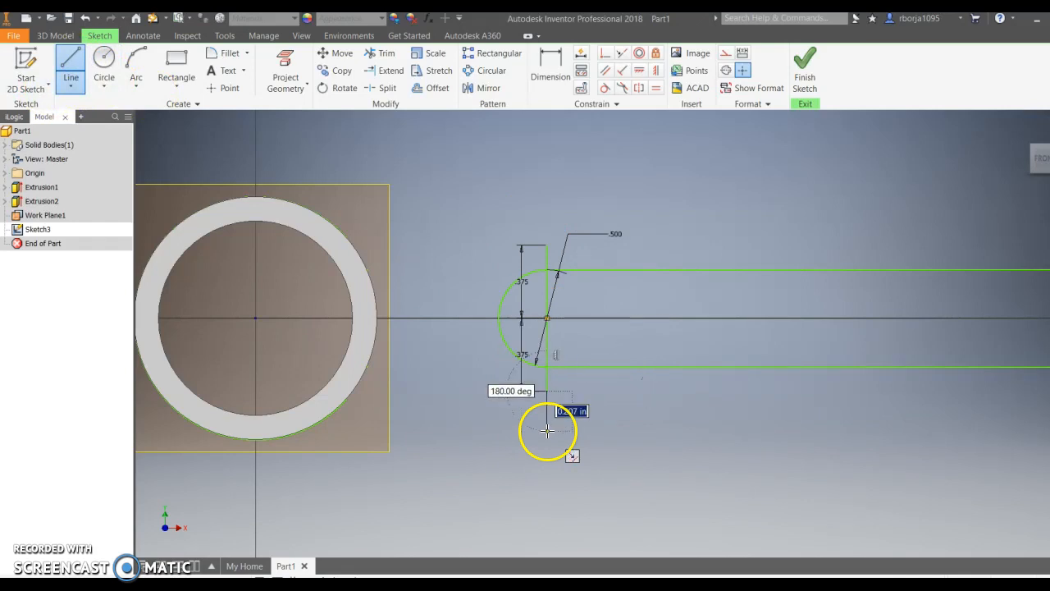
pyautogui.press('Escape')
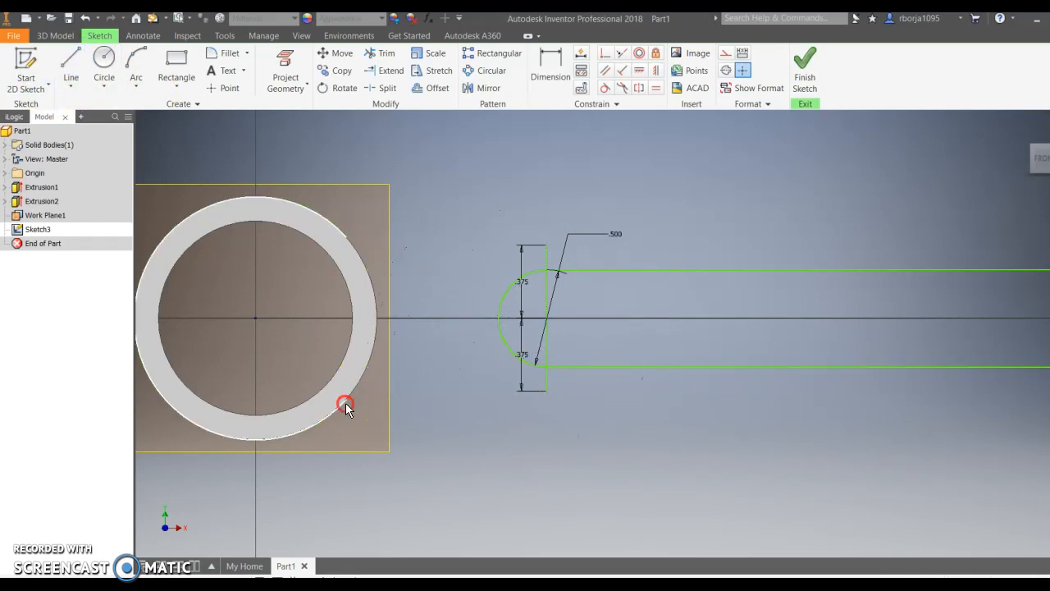
# - Delete the leftover arc around the tube and redraw a full circle from the origin to the tube's outer edge
pyautogui.rightClick(346, 402)
pyautogui.click(343, 366)
pyautogui.click(103, 61)
pyautogui.click(256, 317)
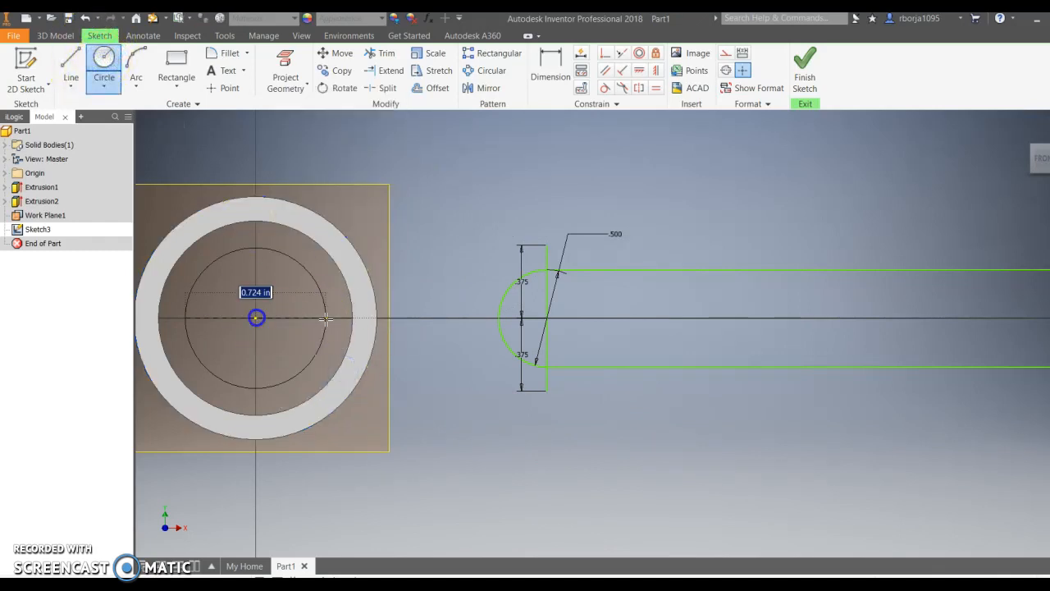
pyautogui.click(378, 315)
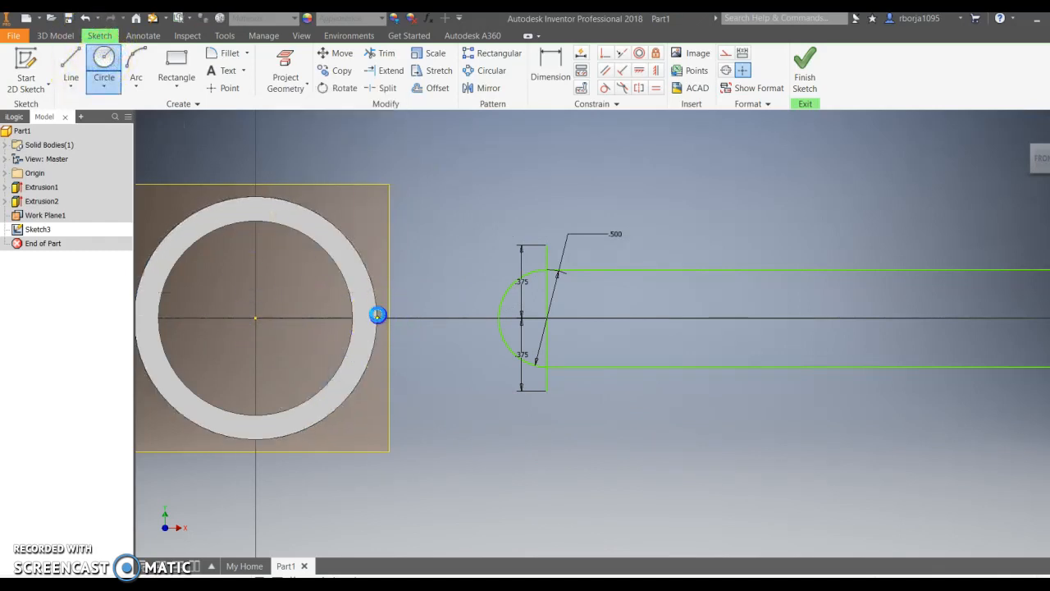
# - Draw horizontal lines from the outer ends of the two 0.375 in vertical lines to the circle around the tube
pyautogui.click(70, 62)
pyautogui.click(546, 245)
pyautogui.click(352, 246)
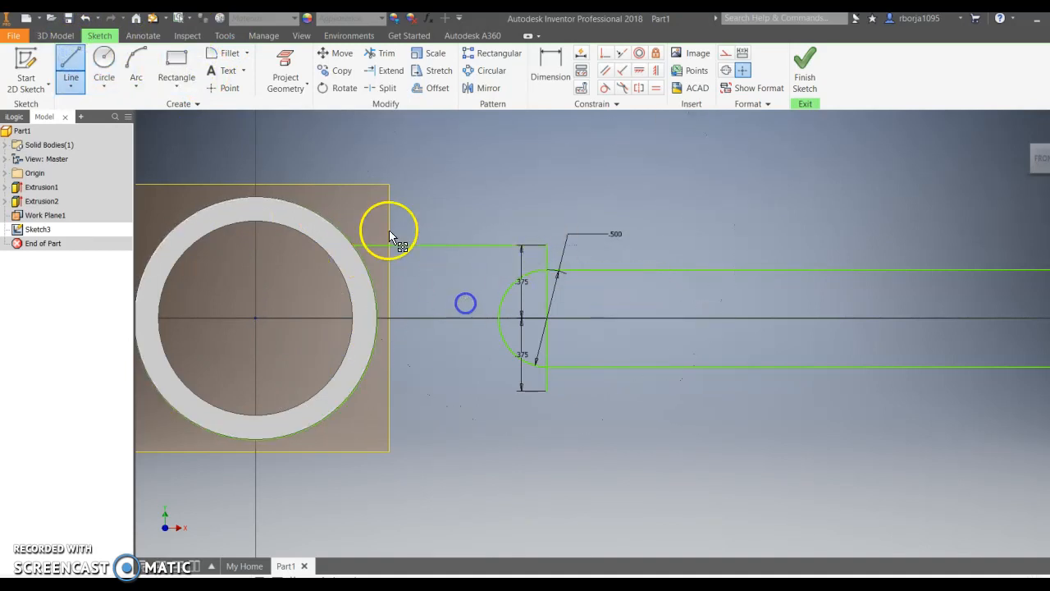
pyautogui.click(76, 56)
pyautogui.press('l')
pyautogui.click(547, 389)
pyautogui.click(350, 394)
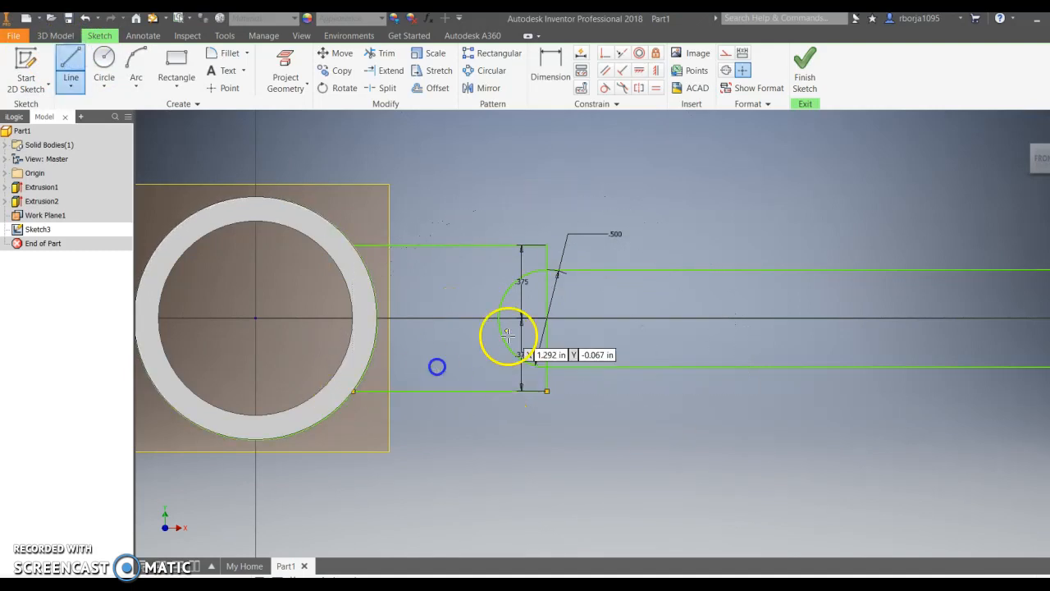
# - Trim away the part of the tube circle that lies between the two horizontal lines
pyautogui.click(131, 65)
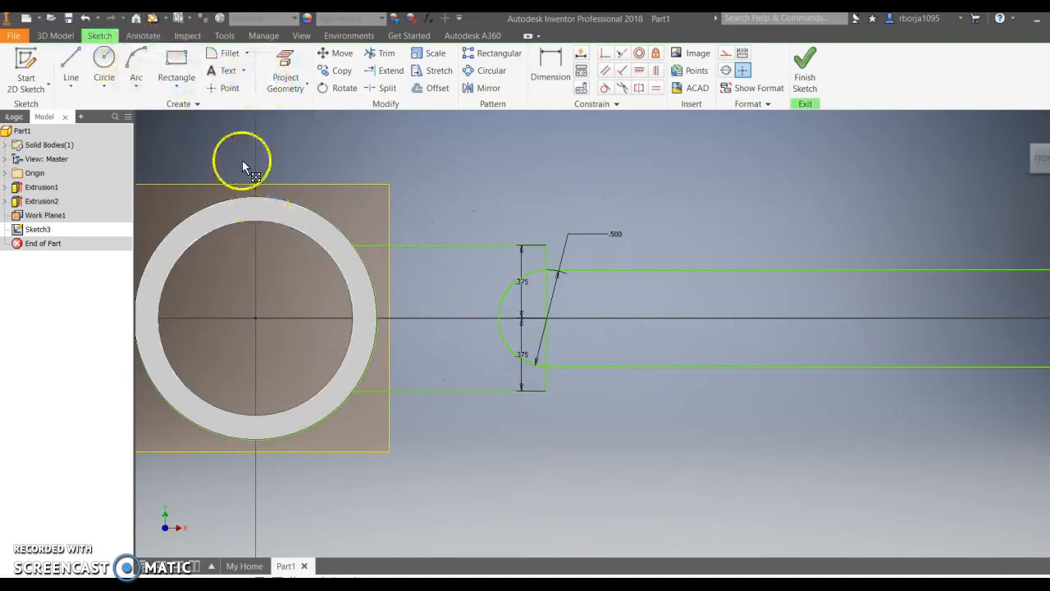
pyautogui.click(382, 53)
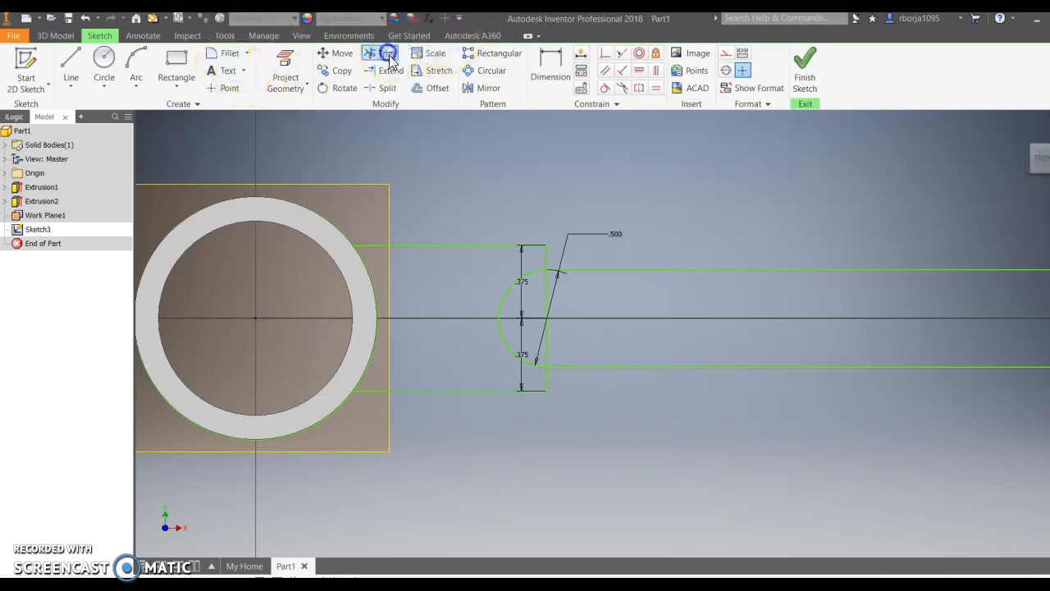
pyautogui.click(373, 301)
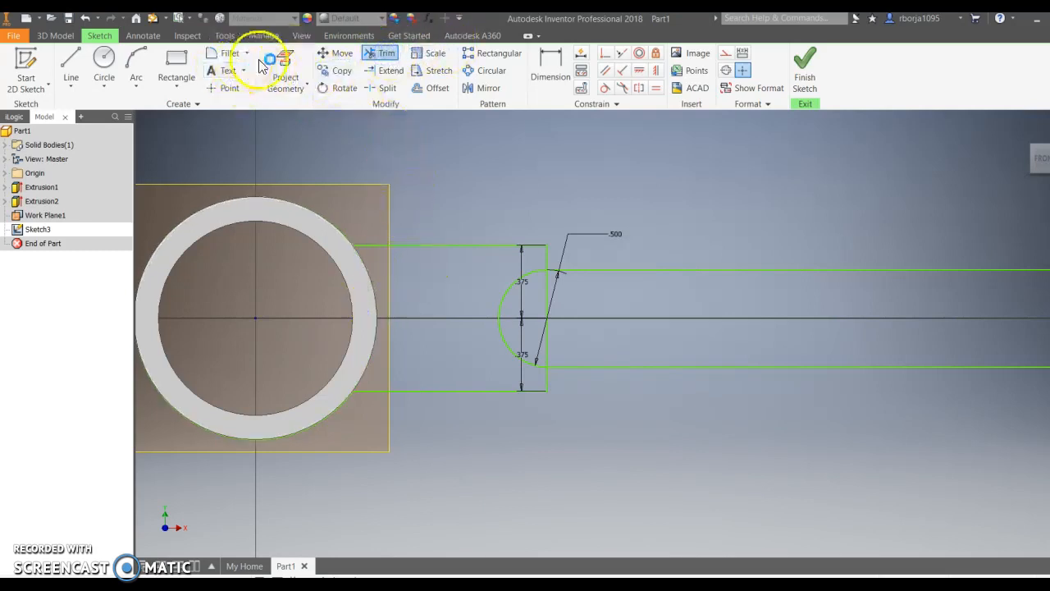
# - Fillet both corners between the tube circle and the horizontal lines with a 0.5 in radius
pyautogui.click(226, 53)
pyautogui.click(324, 220)
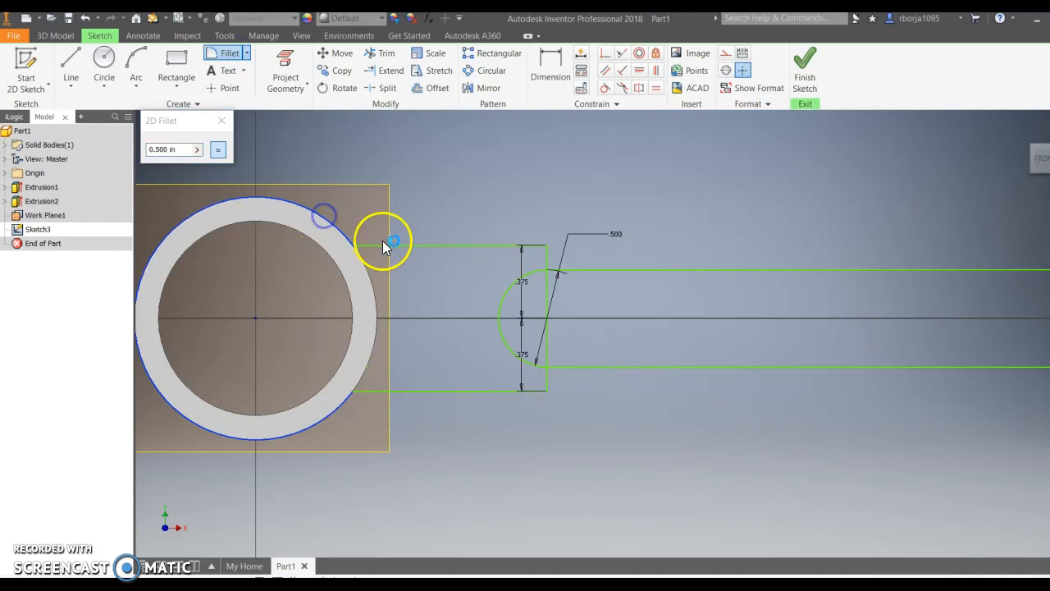
pyautogui.click(378, 243)
pyautogui.click(326, 418)
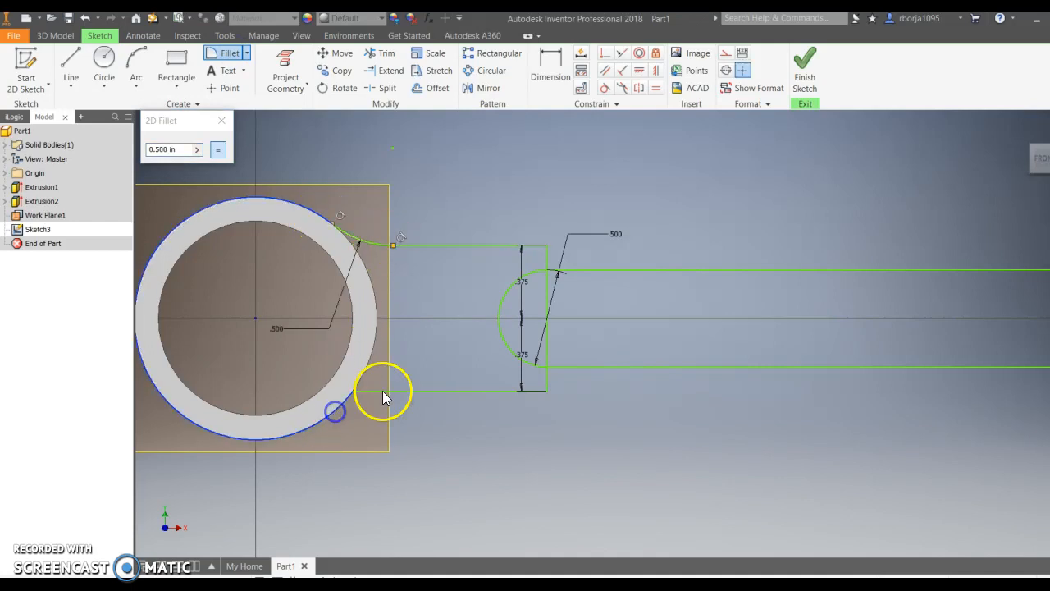
pyautogui.click(394, 391)
pyautogui.press('Escape')
# - Delete the two vertical lines at the centre of the slot's tube-side arc
pyautogui.rightClick(549, 254)
pyautogui.click(548, 222)
pyautogui.rightClick(550, 347)
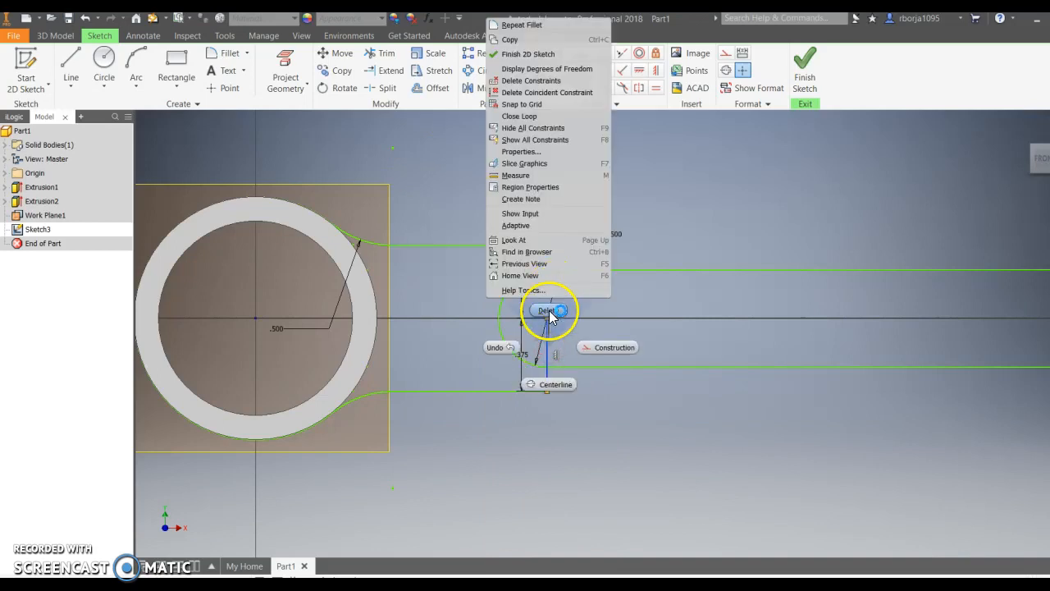
pyautogui.click(547, 309)
# - Draw a 6.5 in horizontal line from the tube's centre through the slot, extending past its far end
pyautogui.moveTo(642, 331); pyautogui.dragTo(379, 331, button='middle')
pyautogui.moveTo(490, 341); pyautogui.dragTo(429, 298, button='middle')
pyautogui.scroll(3, 437, 304)
pyautogui.moveTo(484, 219); pyautogui.dragTo(499, 219, button='middle')
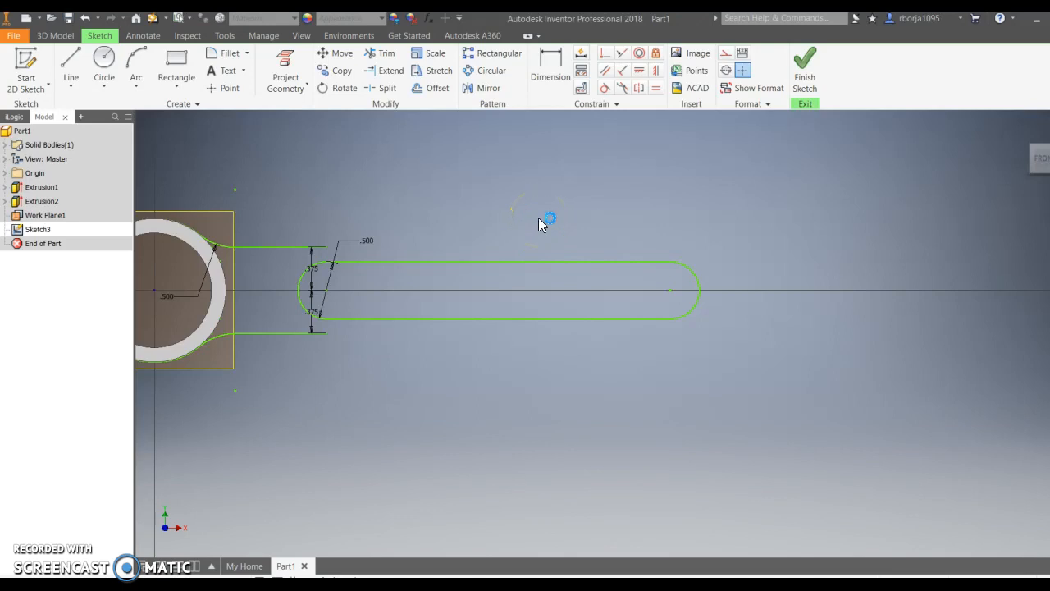
pyautogui.click(71, 66)
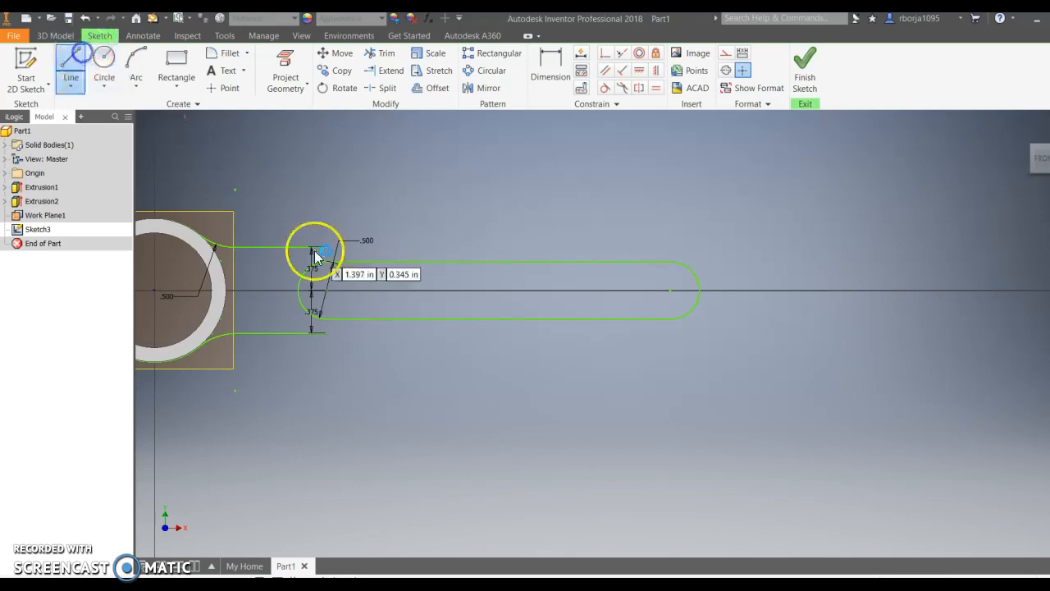
pyautogui.moveTo(345, 308); pyautogui.dragTo(417, 300, button='middle')
pyautogui.click(226, 284)
pyautogui.scroll(1, 838, 277)
pyautogui.write('6.5')
pyautogui.press('Return')
pyautogui.click(898, 294)
pyautogui.click(897, 296)
pyautogui.press('Escape')
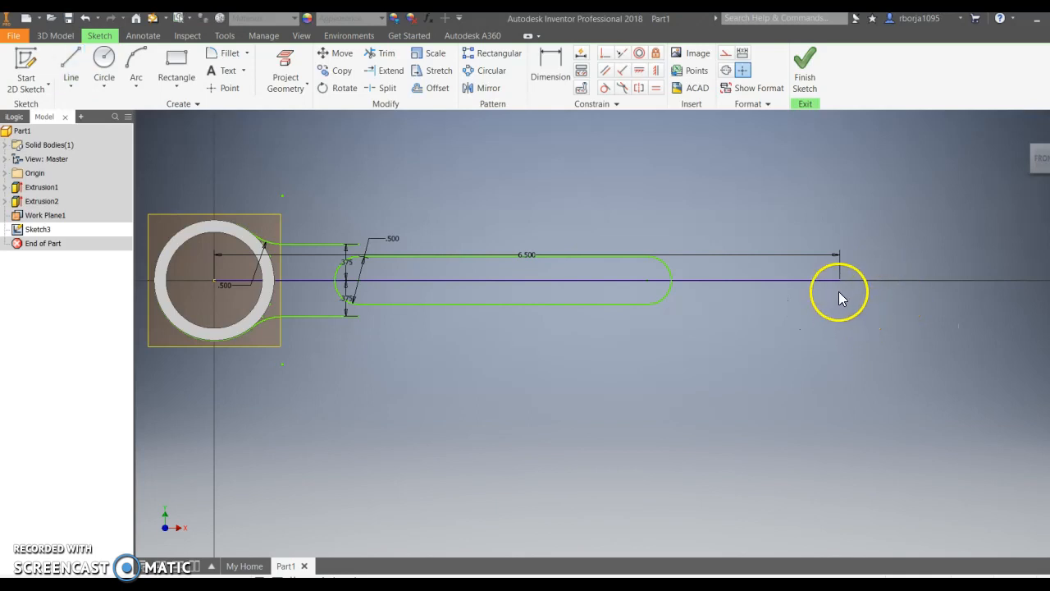
# - Draw a 1.5 in vertical line upward from the far end of the 6.5 in line
pyautogui.click(70, 65)
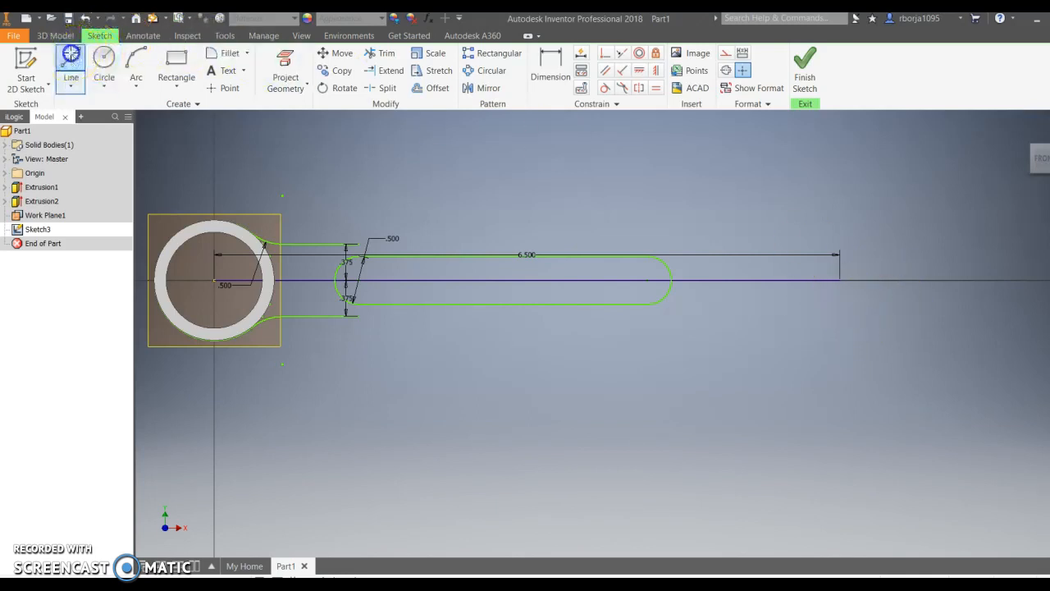
pyautogui.click(838, 280)
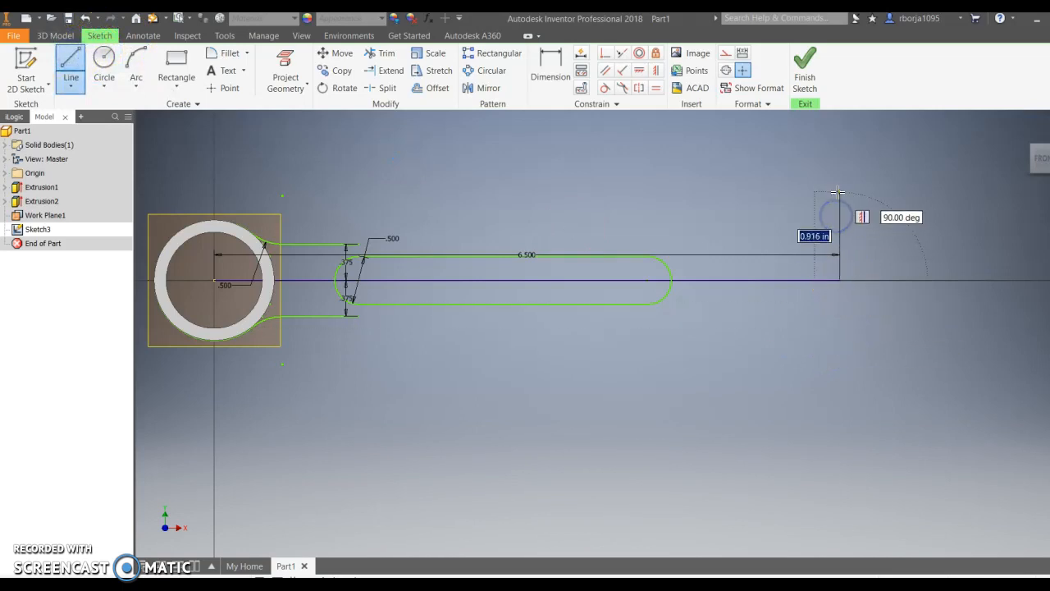
pyautogui.write('1.5')
pyautogui.press('Return')
# - Draw a 1.5 in vertical line downward from the far end of the 6.5 in line
pyautogui.click(78, 63)
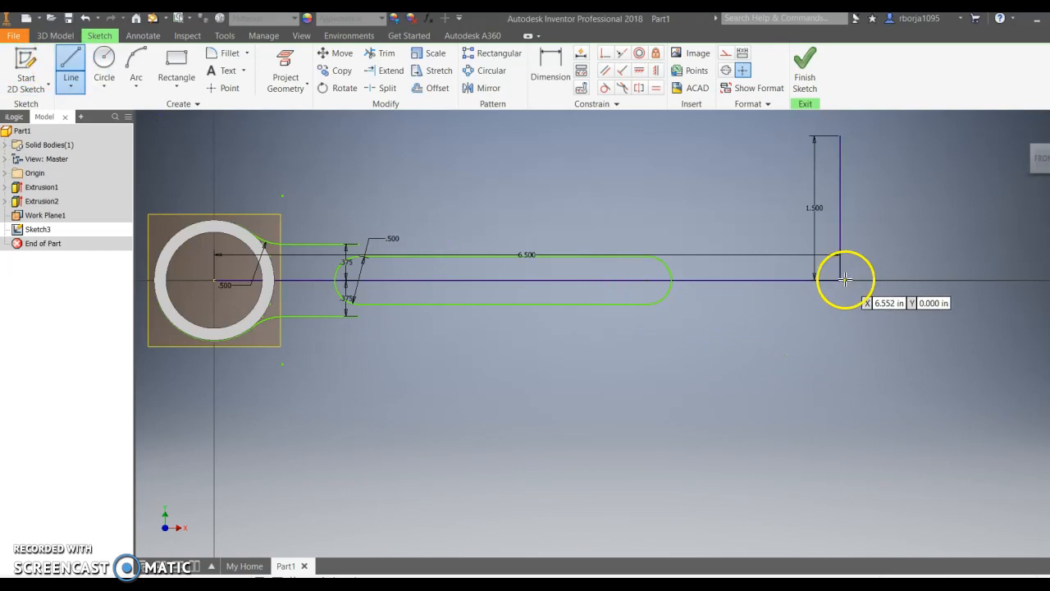
pyautogui.click(842, 277)
pyautogui.press('Escape')
pyautogui.click(75, 56)
pyautogui.click(838, 279)
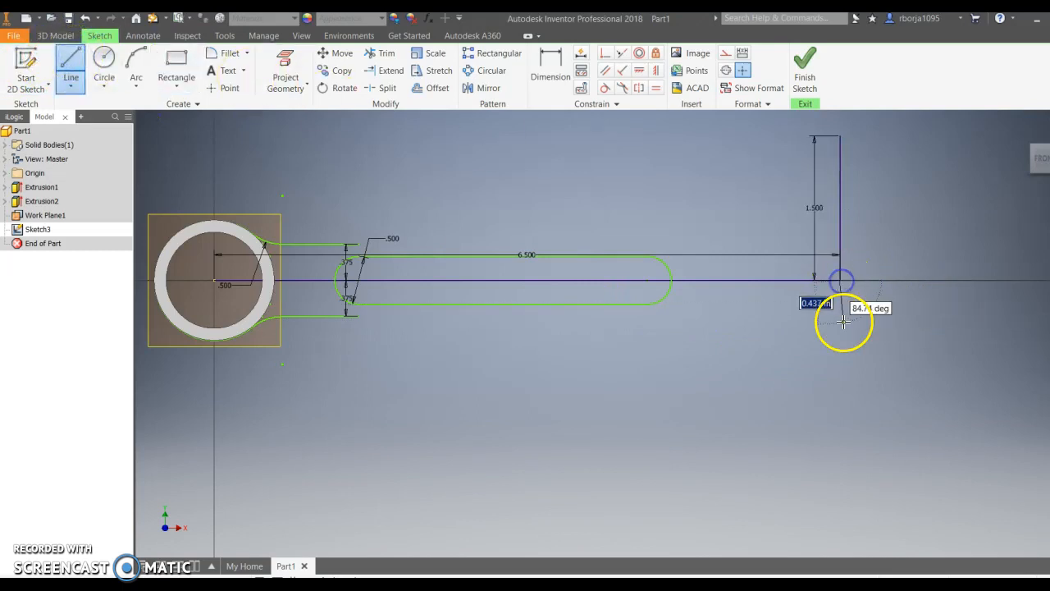
pyautogui.write('1.')
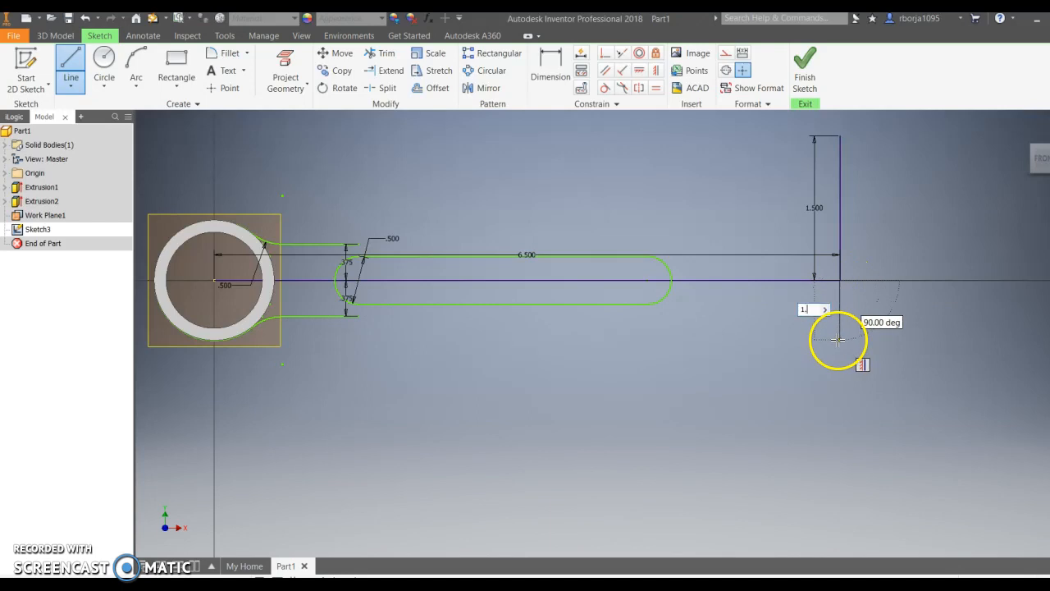
pyautogui.write('5')
pyautogui.press('Return')
pyautogui.press('Escape')
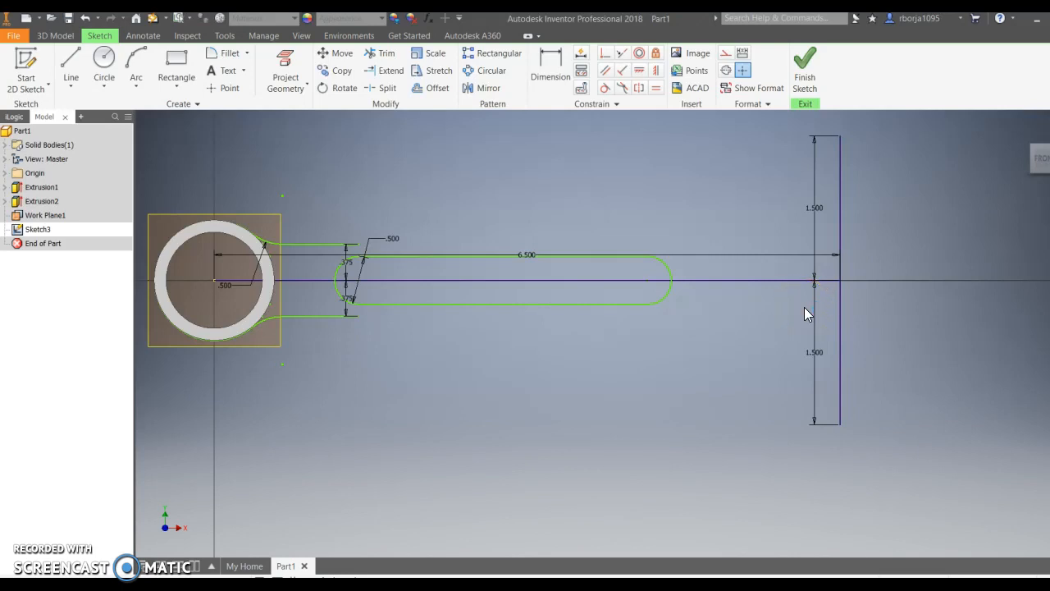
# - Set the lengths of both vertical lines at the far end to 1.25 in
pyautogui.click(841, 253)
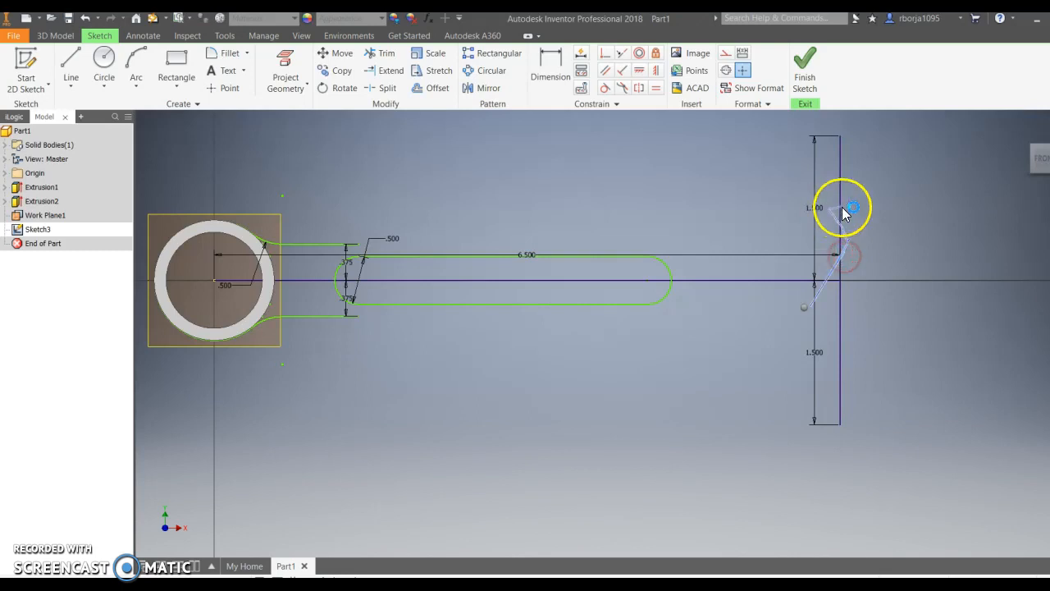
pyautogui.click(817, 207)
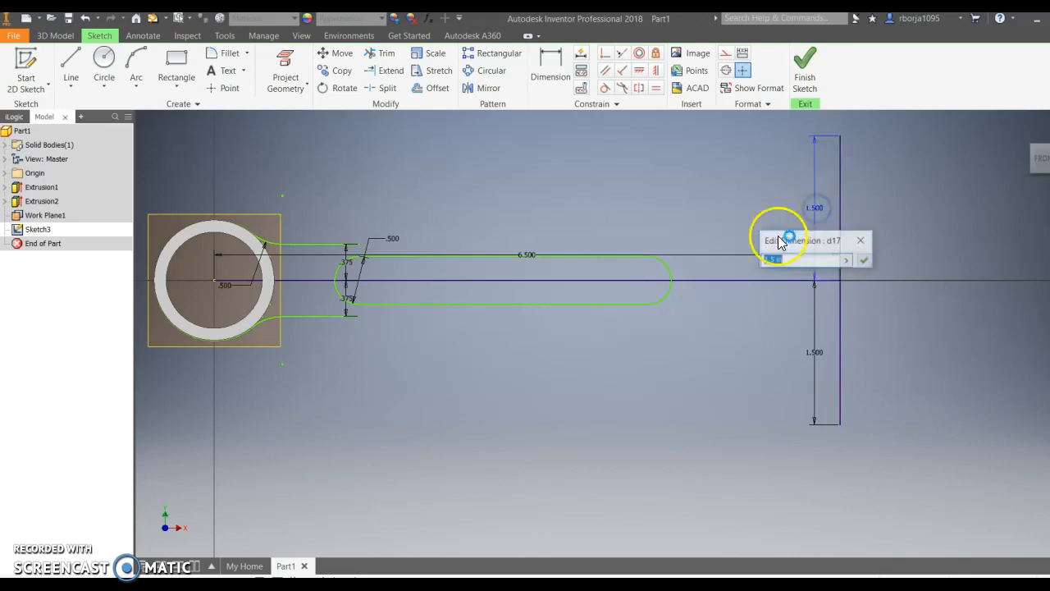
pyautogui.write('1.25')
pyautogui.press('Return')
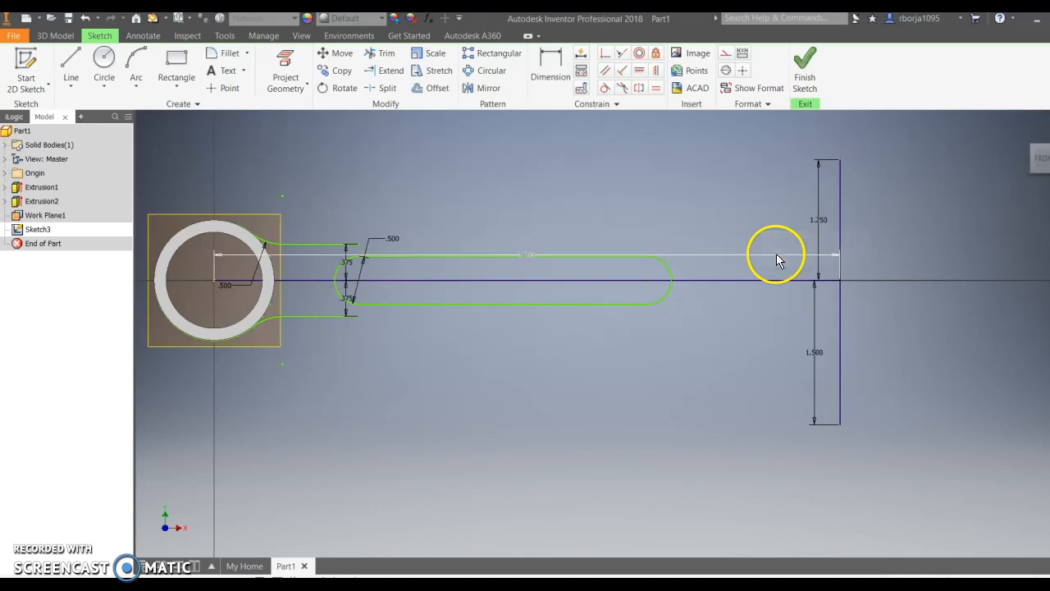
pyautogui.click(836, 327)
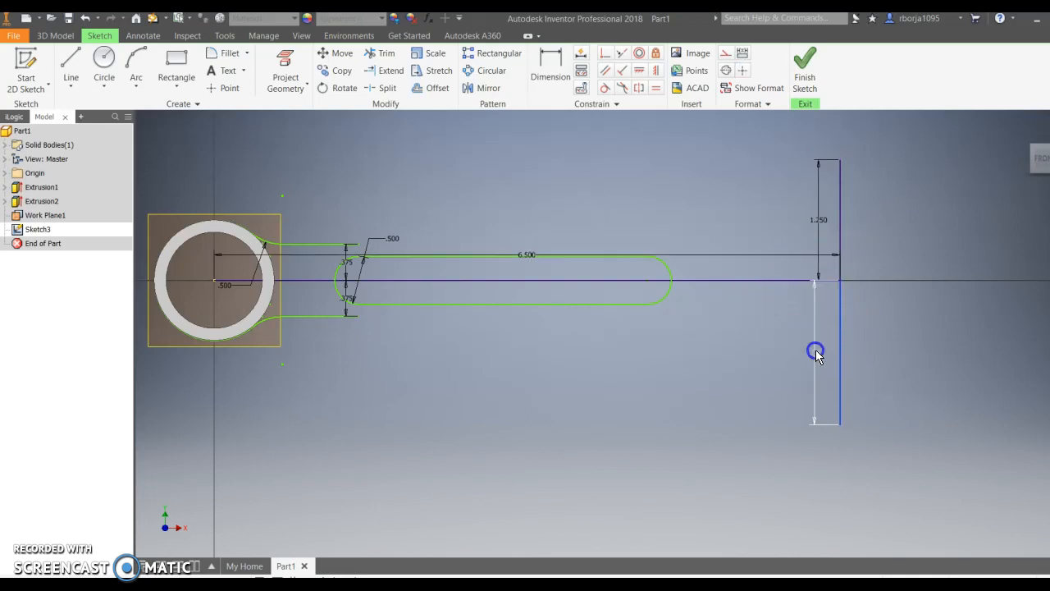
pyautogui.click(816, 350)
pyautogui.write('1.25')
pyautogui.press('Return')
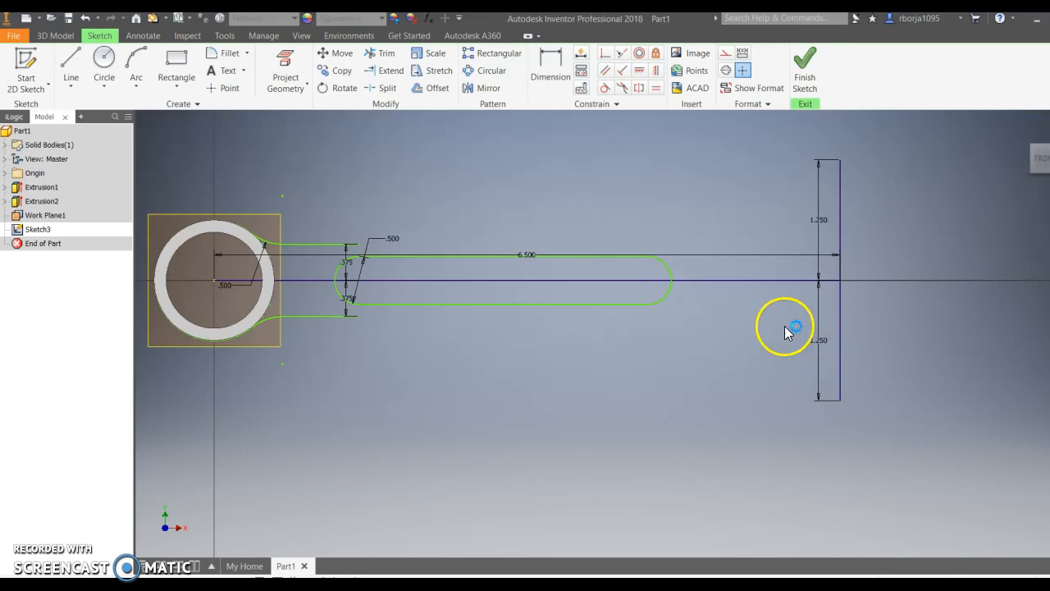
# - Draw 0.75 in horizontal lines toward the tube from the outer ends of both 1.25 in vertical lines
pyautogui.click(62, 69)
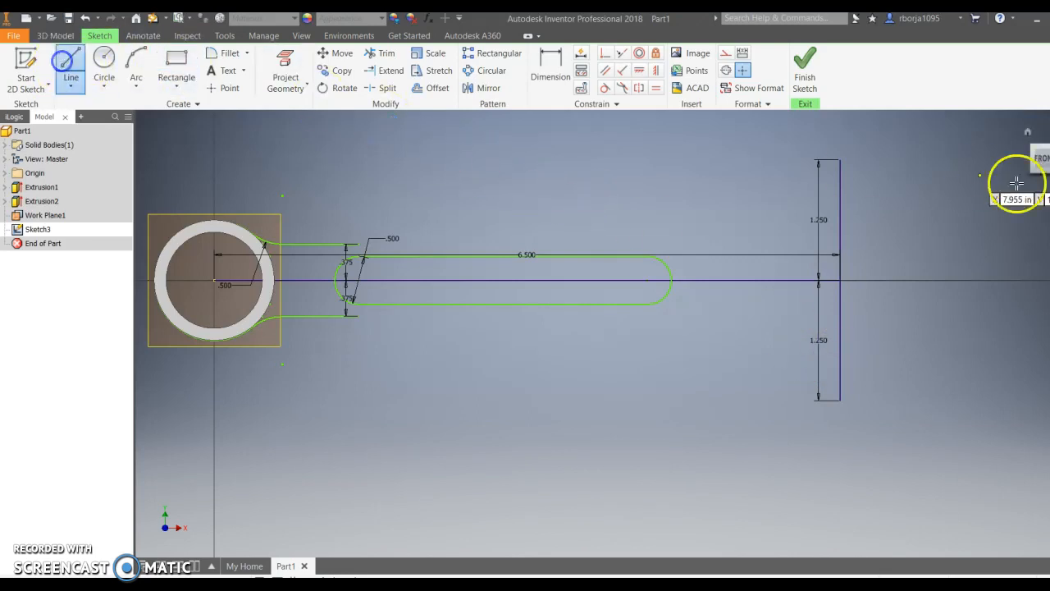
pyautogui.click(840, 159)
pyautogui.write('.75')
pyautogui.press('Return')
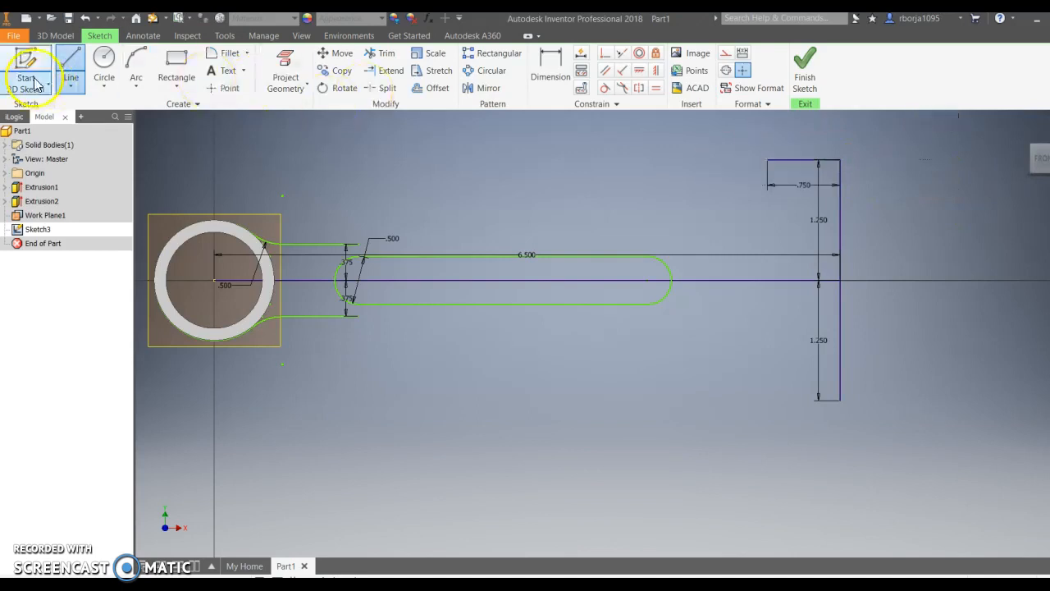
pyautogui.click(838, 400)
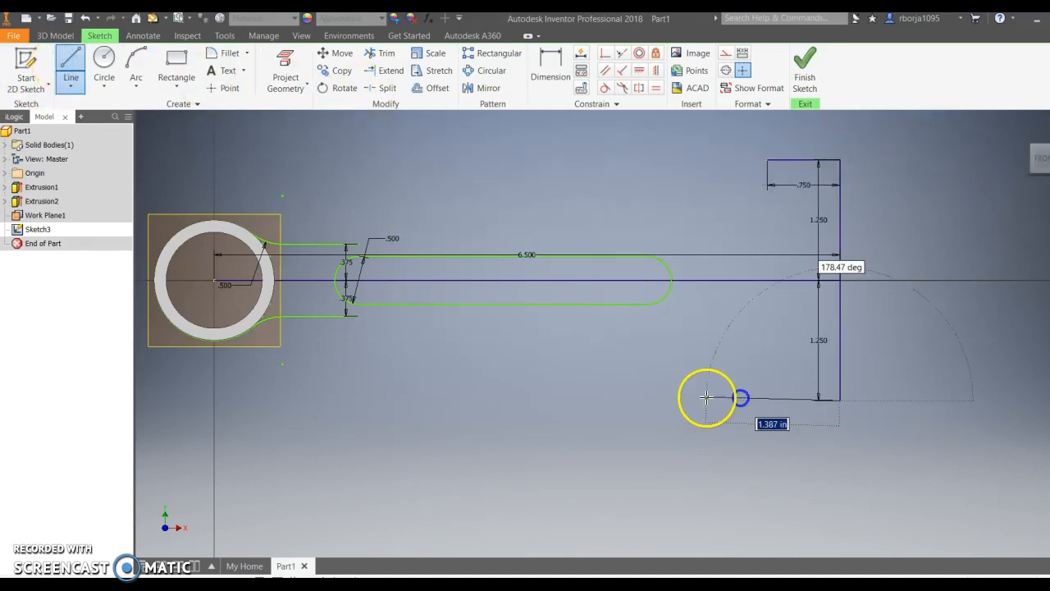
pyautogui.write('.75')
pyautogui.press('Return')
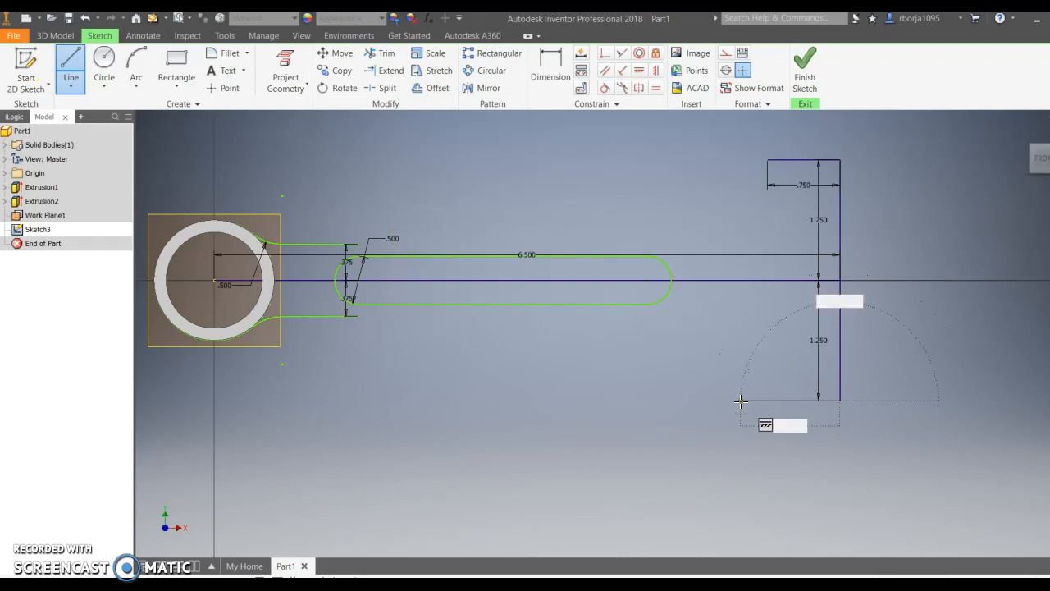
pyautogui.press('Escape')
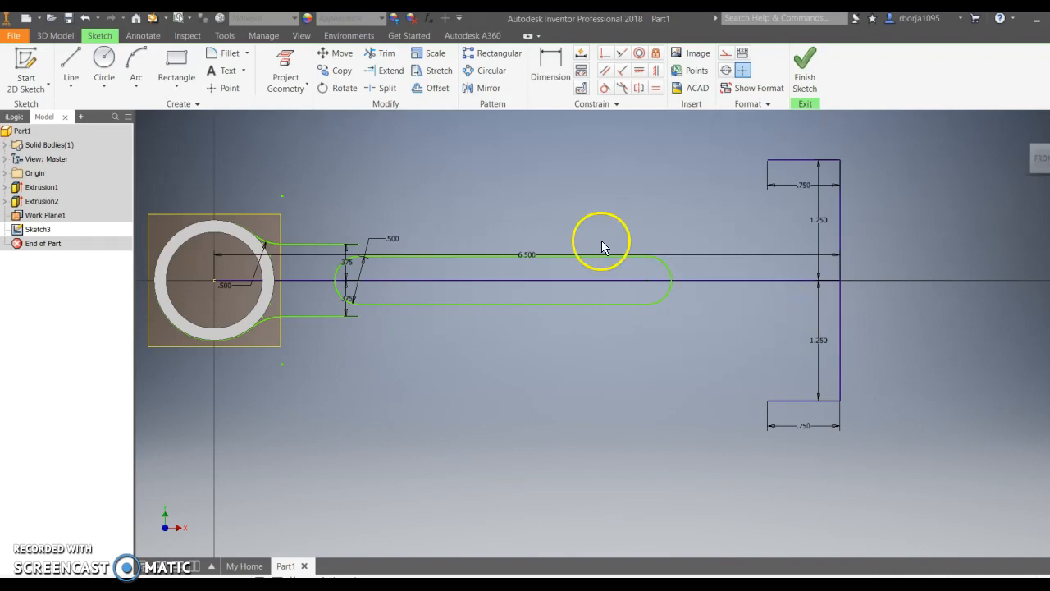
# - Draw a 2 in radius arc from the slot's upper edge at its far end to the upper 0.75 in line
pyautogui.click(136, 64)
pyautogui.click(648, 257)
pyautogui.click(769, 162)
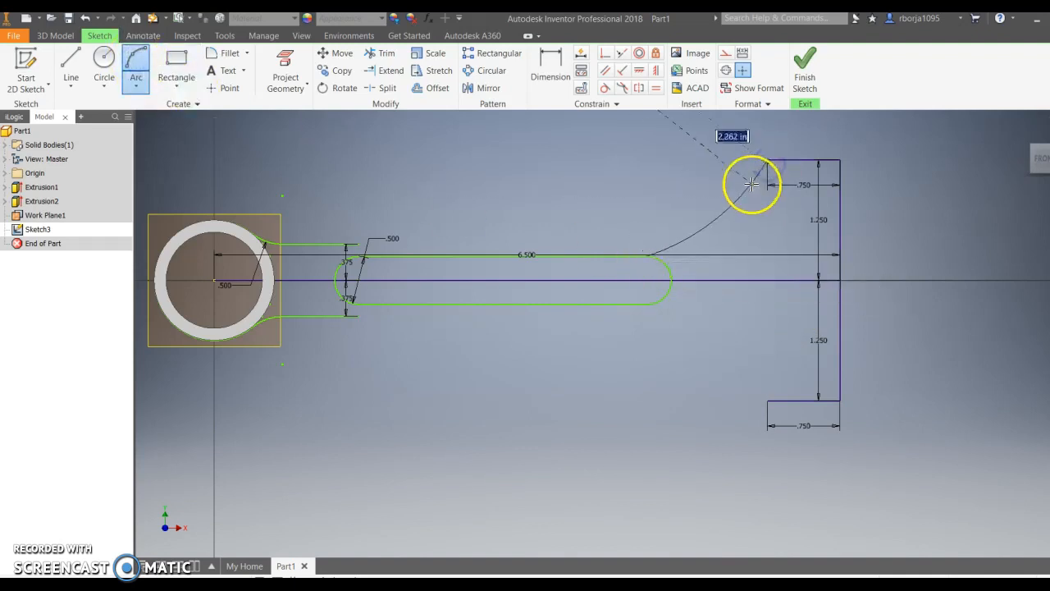
pyautogui.write('2')
pyautogui.press('Return')
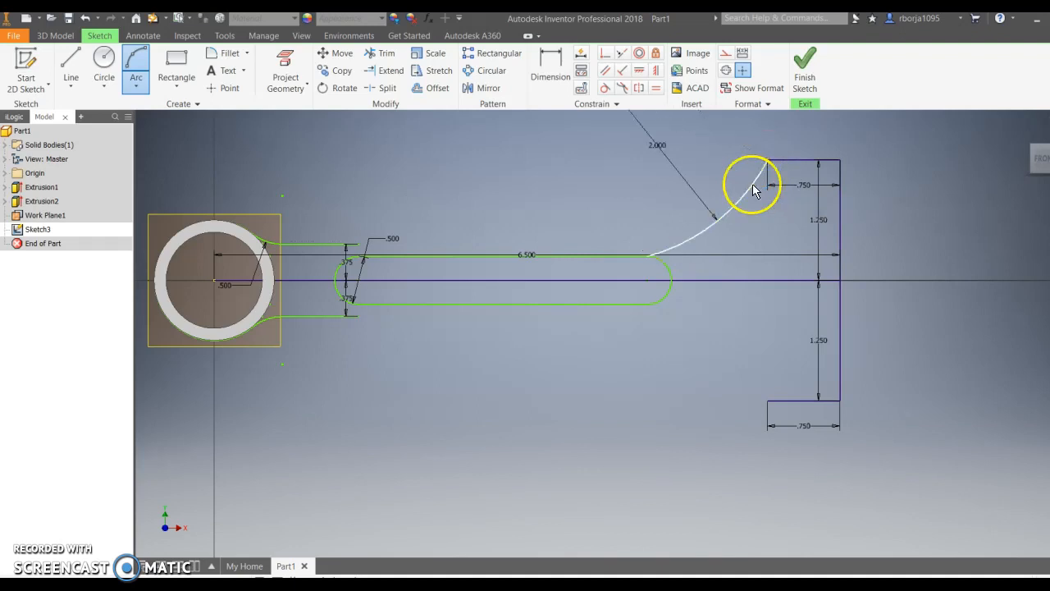
pyautogui.press('Escape')
# - Draw a 2 in radius arc from the slot's lower edge at its far end to the lower 0.75 in line
pyautogui.click(121, 59)
pyautogui.click(136, 59)
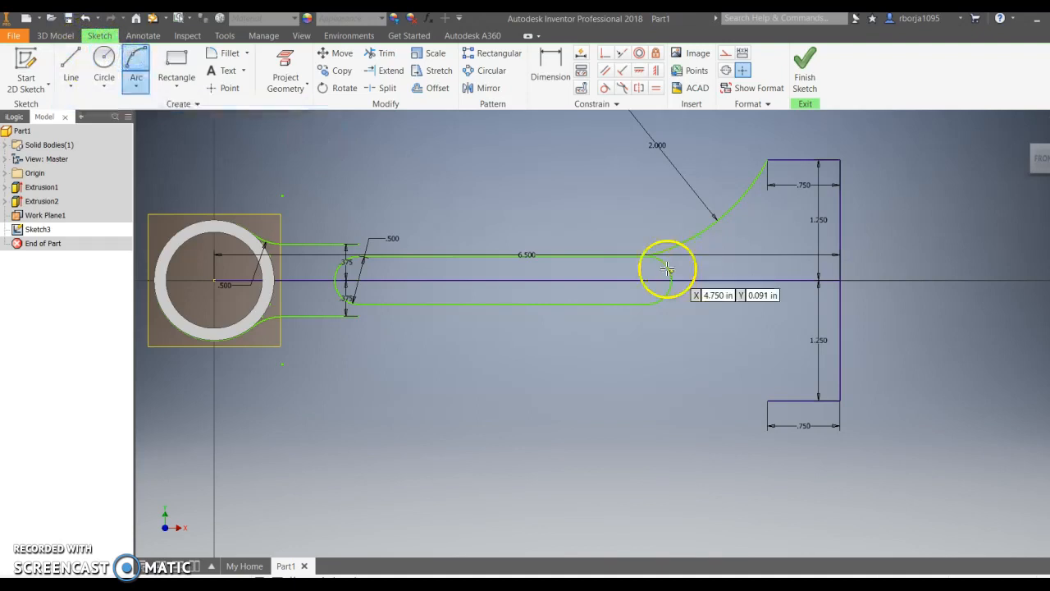
pyautogui.click(649, 304)
pyautogui.click(768, 401)
pyautogui.write('2')
pyautogui.press('Return')
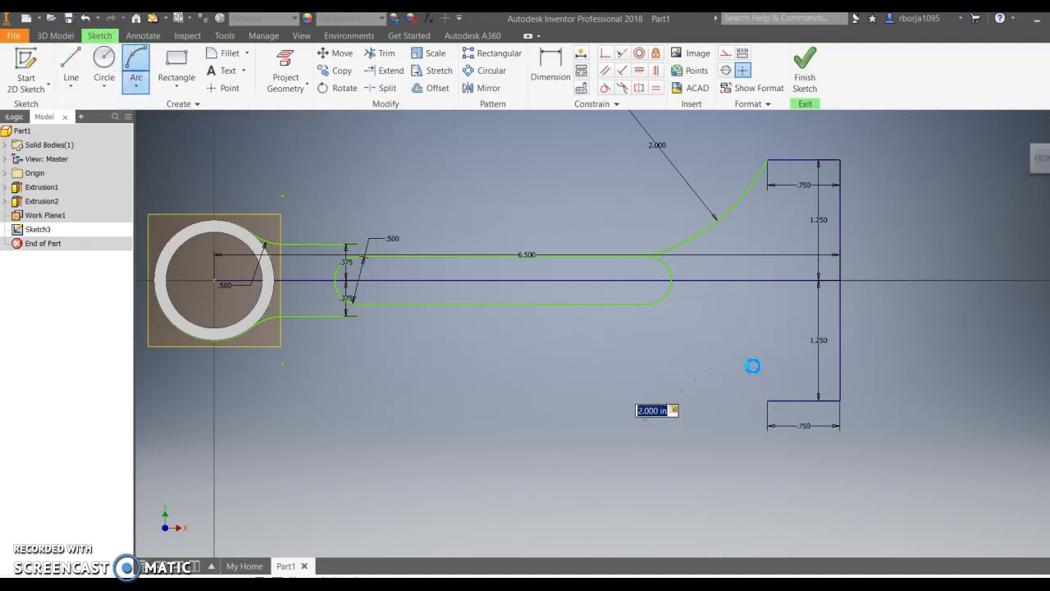
pyautogui.press('Escape')
pyautogui.click(758, 366)
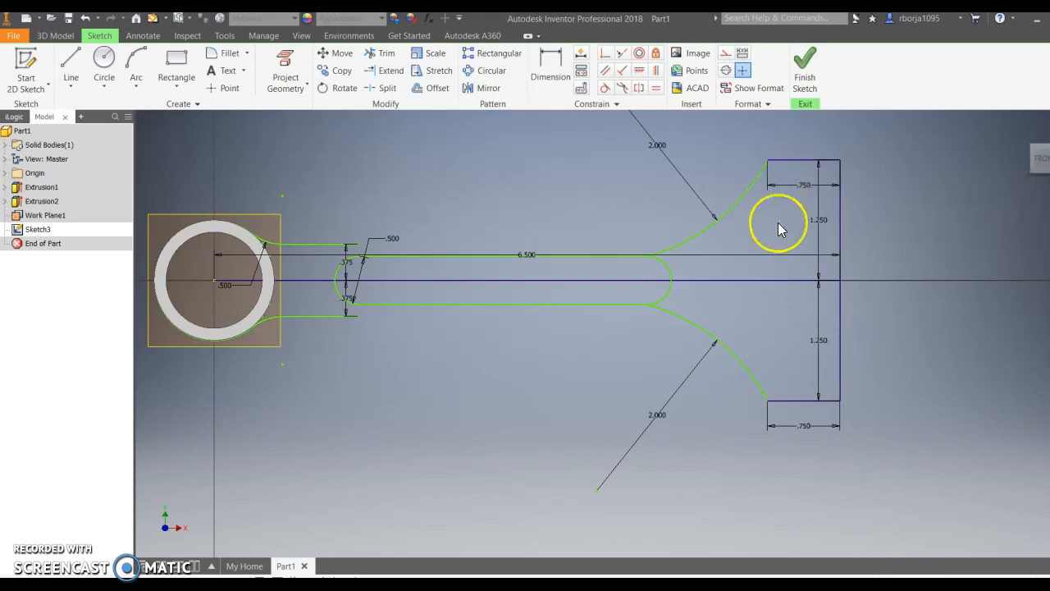
# - Delete both 2 in radius arcs that connect the slot to the 0.75 in lines
pyautogui.rightClick(719, 223)
pyautogui.click(718, 222)
pyautogui.click(698, 233)
pyautogui.rightClick(697, 237)
pyautogui.click(696, 231)
pyautogui.rightClick(697, 228)
pyautogui.click(714, 323)
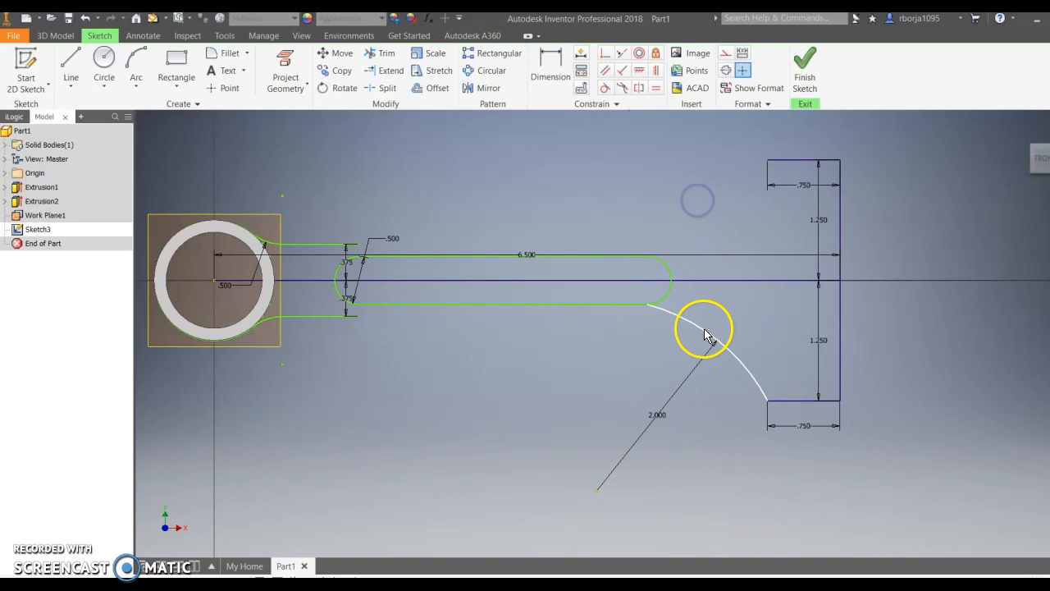
pyautogui.rightClick(705, 329)
pyautogui.click(709, 238)
# - Extend the arm's upper and lower edges with horizontal lines about 3 in long, ending level with the slot's far arc centre
pyautogui.click(70, 61)
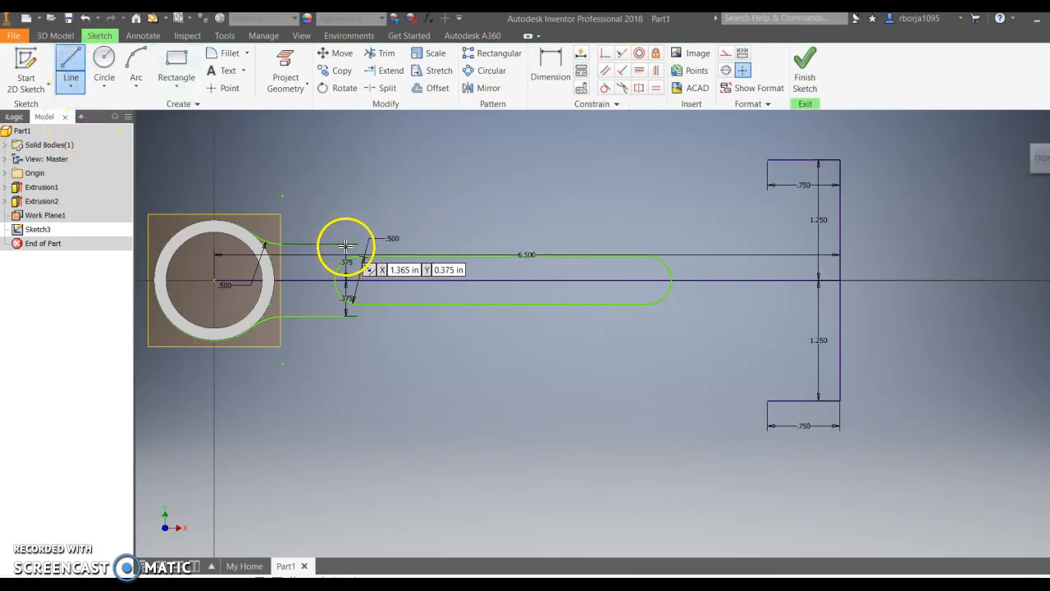
pyautogui.click(372, 242)
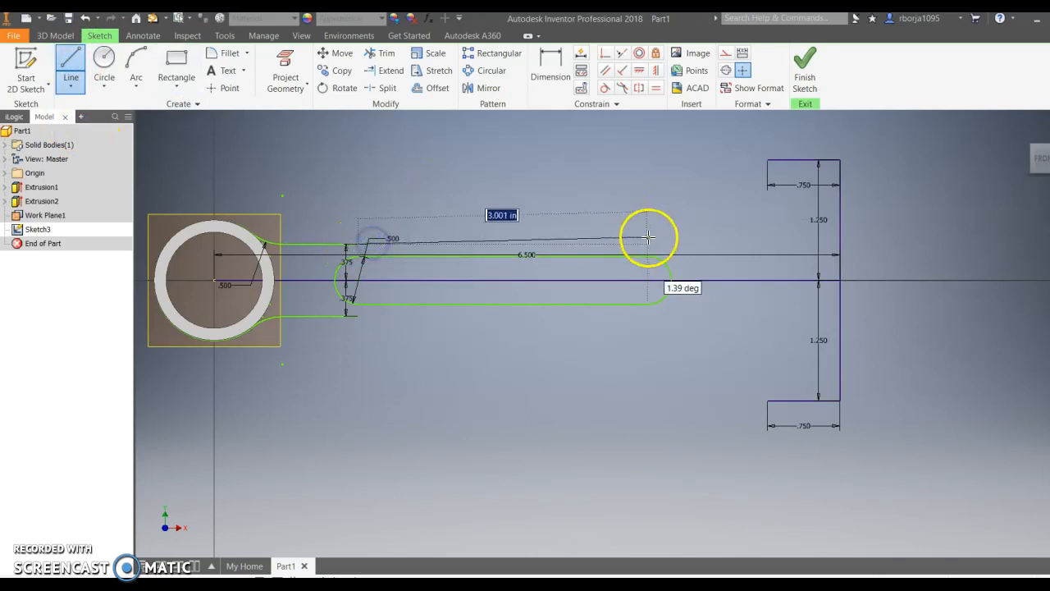
pyautogui.click(648, 243)
pyautogui.moveTo(654, 215); pyautogui.dragTo(655, 188, button='right')
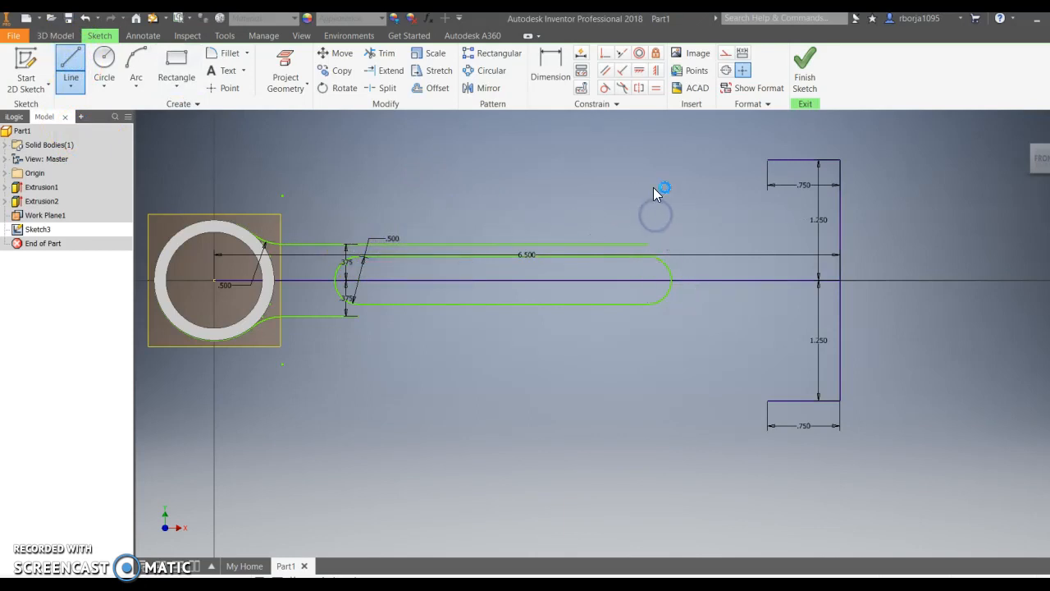
pyautogui.click(67, 59)
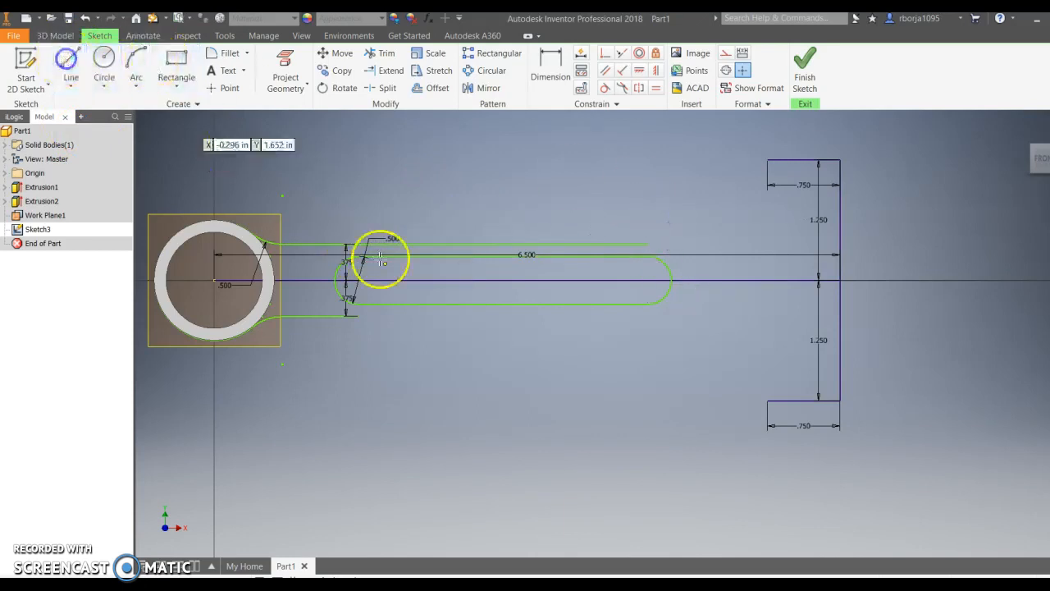
pyautogui.click(352, 314)
pyautogui.click(647, 316)
# - Draw a 2 in radius arc from the arm's upper edge to the inner end of the upper 0.75 in line
pyautogui.click(119, 68)
pyautogui.click(134, 65)
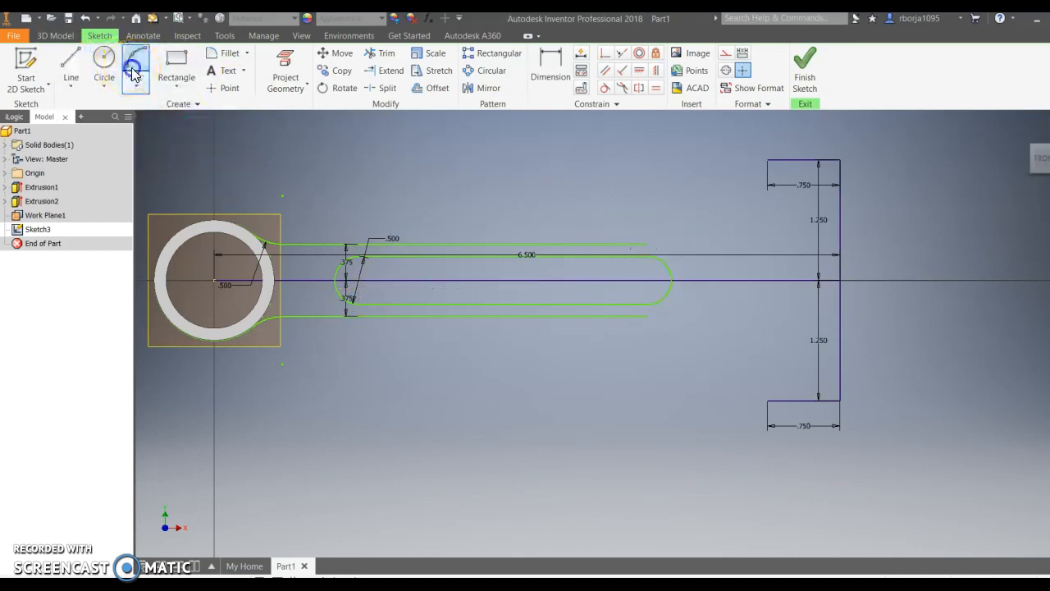
pyautogui.click(647, 243)
pyautogui.click(766, 160)
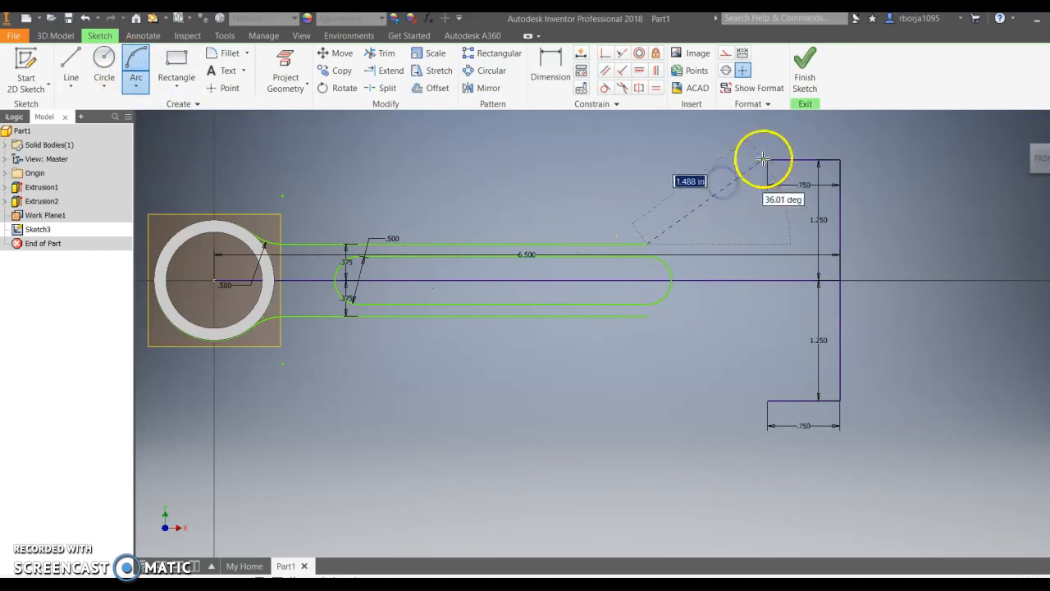
pyautogui.click(744, 210)
pyautogui.write('2')
pyautogui.press('Return')
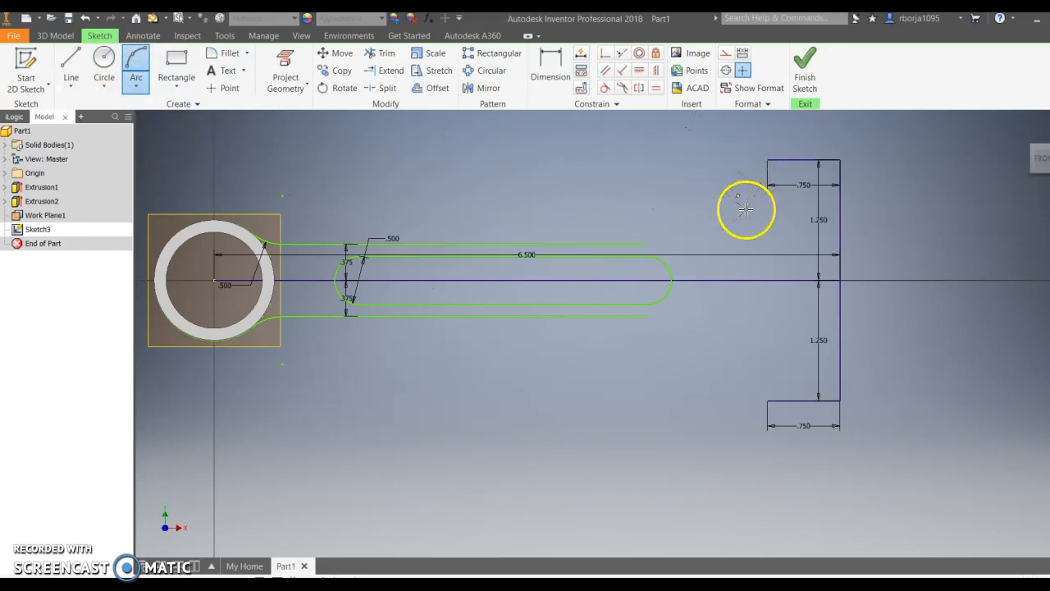
# - Draw a 2 in radius arc from the arm's lower edge to the inner end of the lower 0.75 in line
pyautogui.click(138, 64)
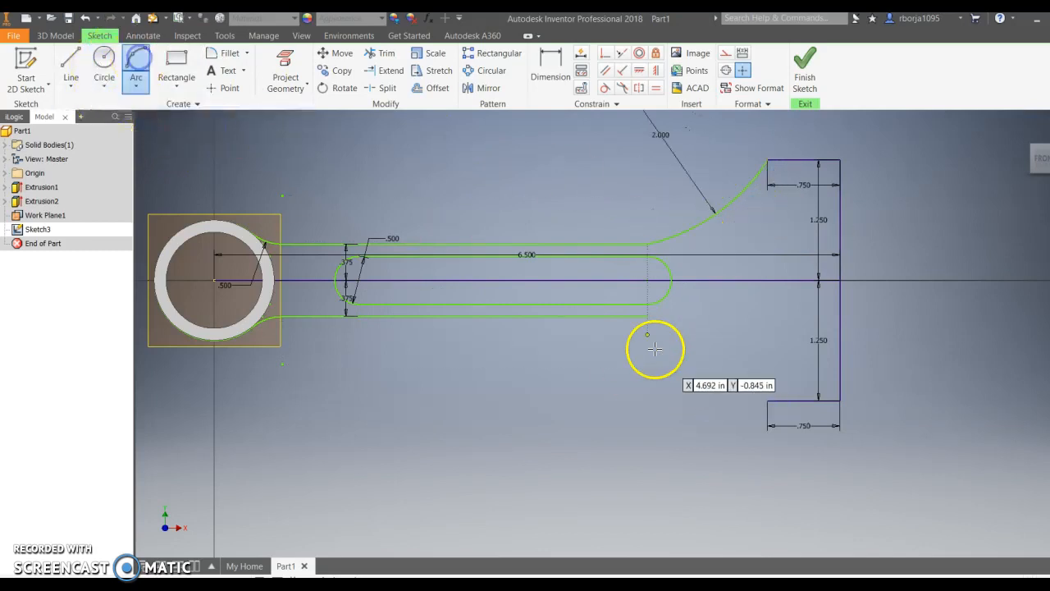
pyautogui.click(647, 317)
pyautogui.click(776, 395)
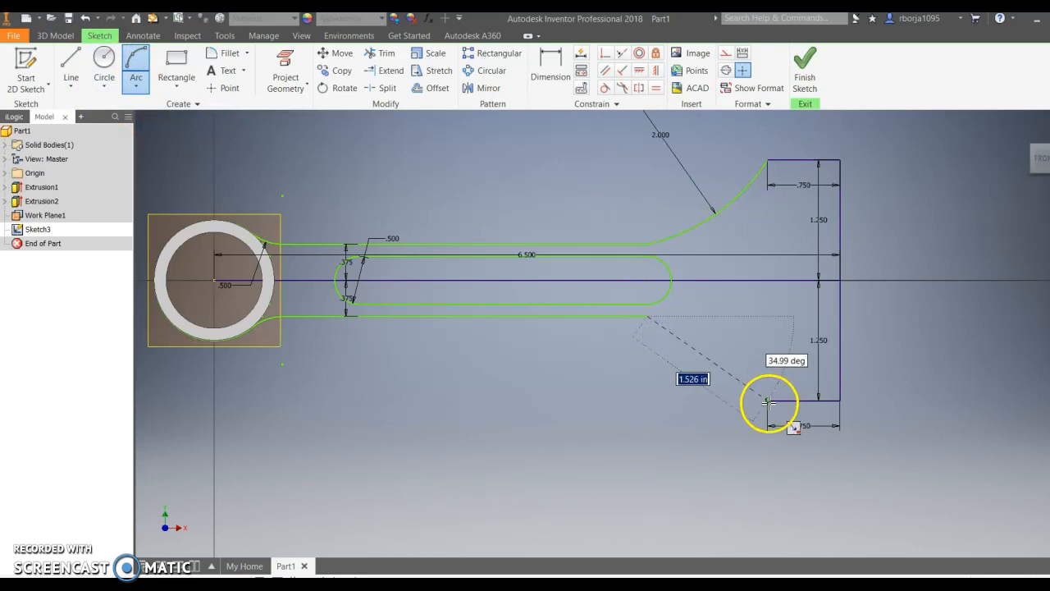
pyautogui.press('Escape')
pyautogui.click(756, 383)
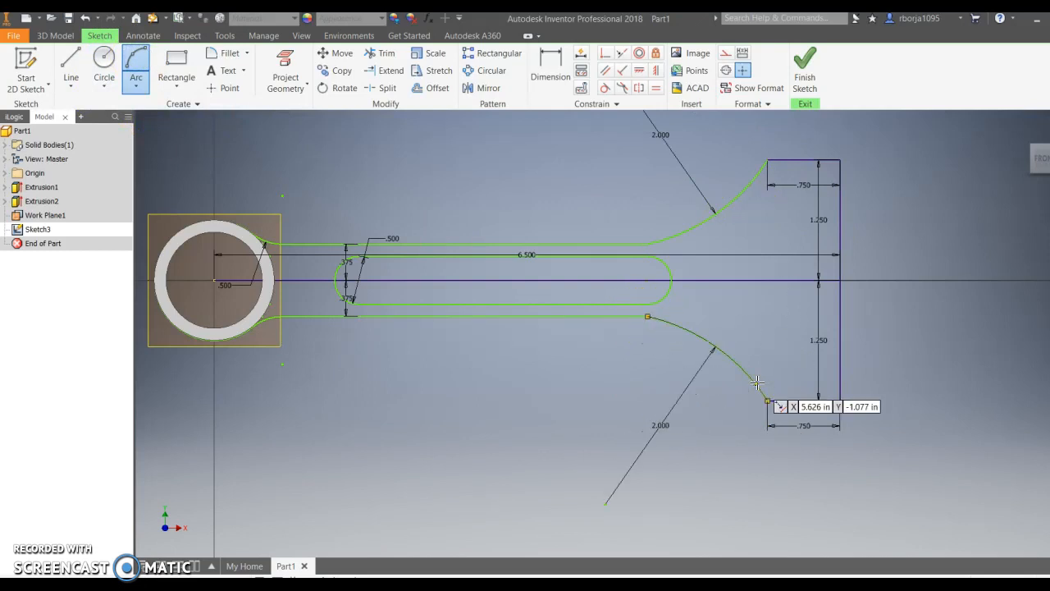
# - Set the radius of the lower flare arc to 2 in
pyautogui.write('2')
pyautogui.press('Return')
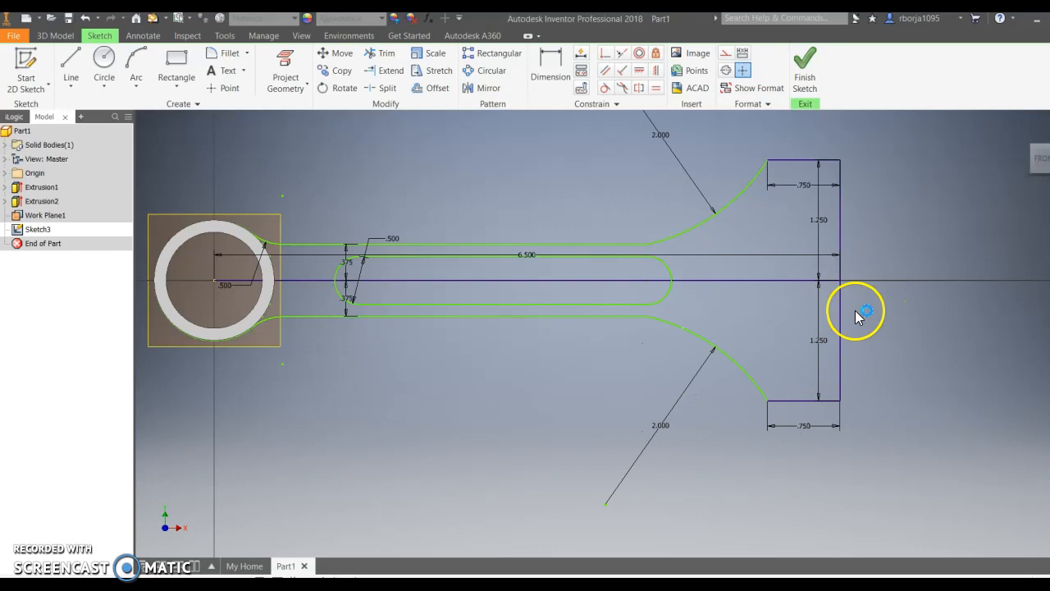
# - Draw a horizontal line from the tube's centre to the midpoint of the wide end's vertical edge
pyautogui.moveTo(870, 279); pyautogui.dragTo(723, 287, button='middle')
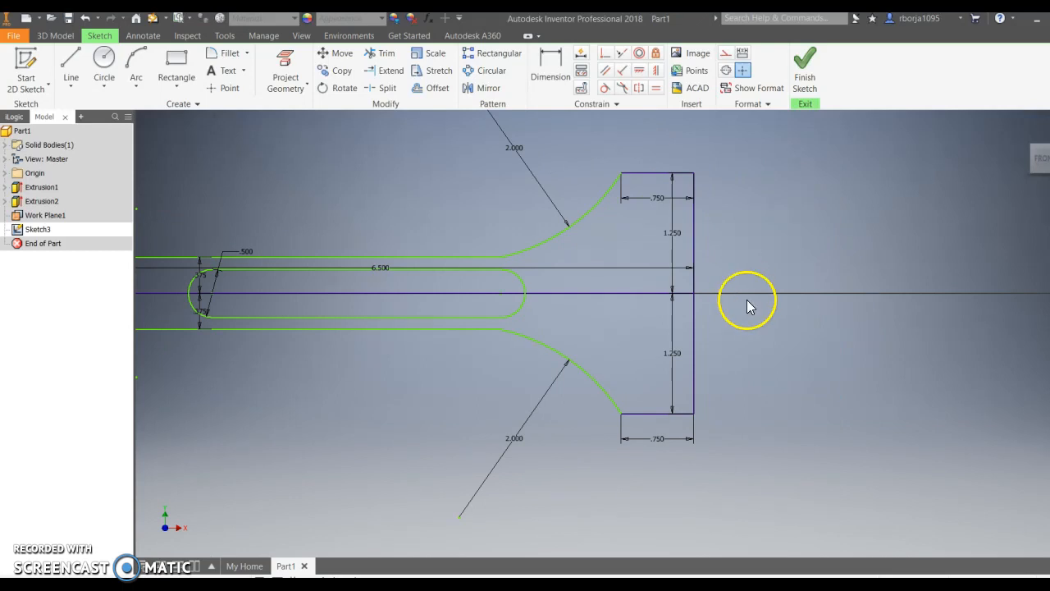
pyautogui.click(76, 53)
pyautogui.scroll(-1, 419, 269)
pyautogui.moveTo(419, 269); pyautogui.dragTo(519, 268, button='middle')
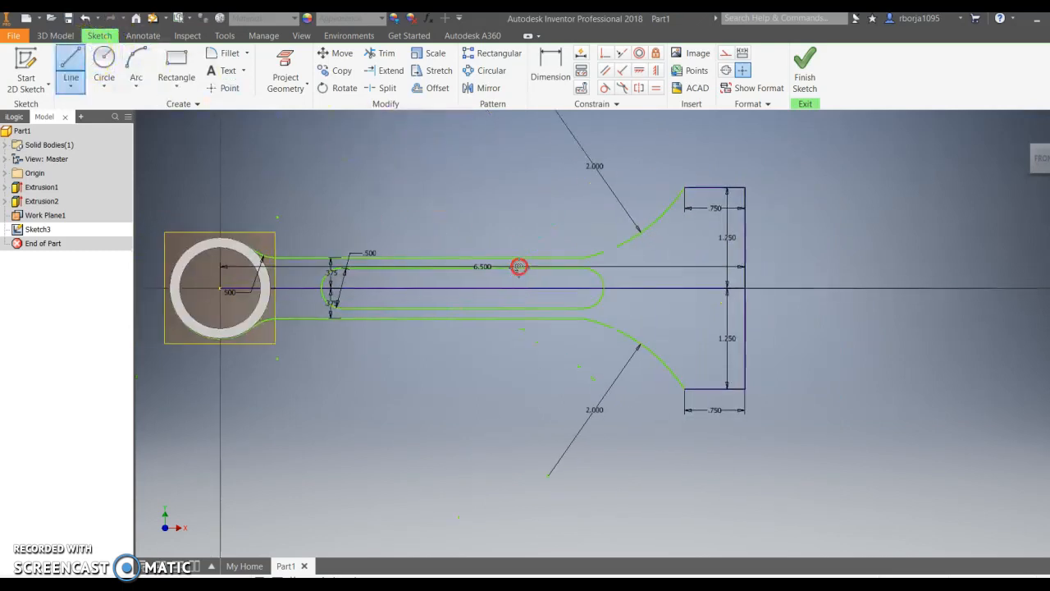
pyautogui.press('Escape')
pyautogui.click(65, 57)
pyautogui.click(221, 287)
pyautogui.click(749, 284)
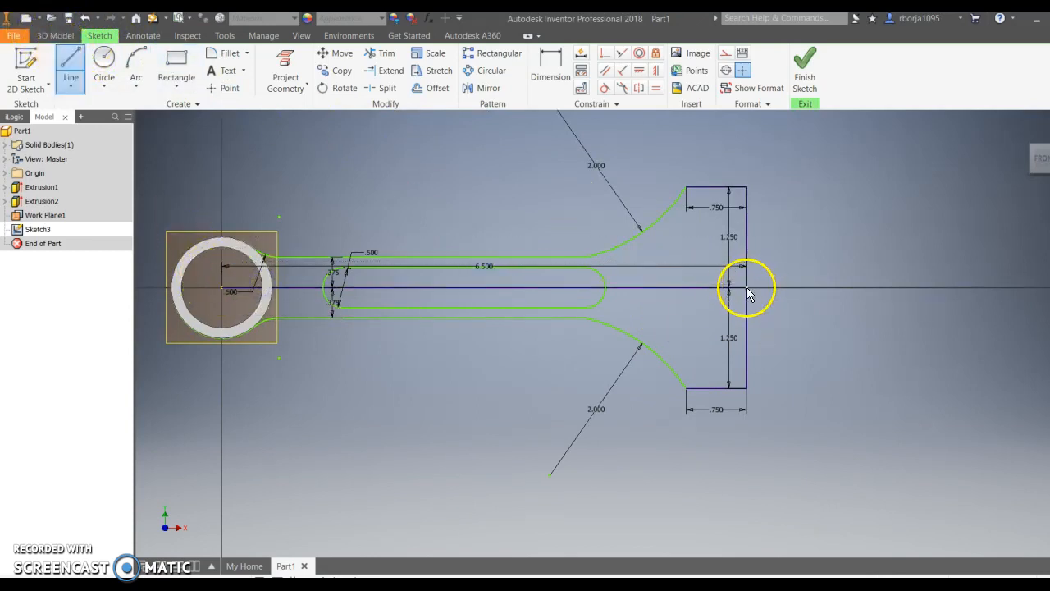
# - Draw a 2.5 in diameter circle centred on the midpoint of the wide end's vertical edge
pyautogui.click(104, 58)
pyautogui.click(747, 287)
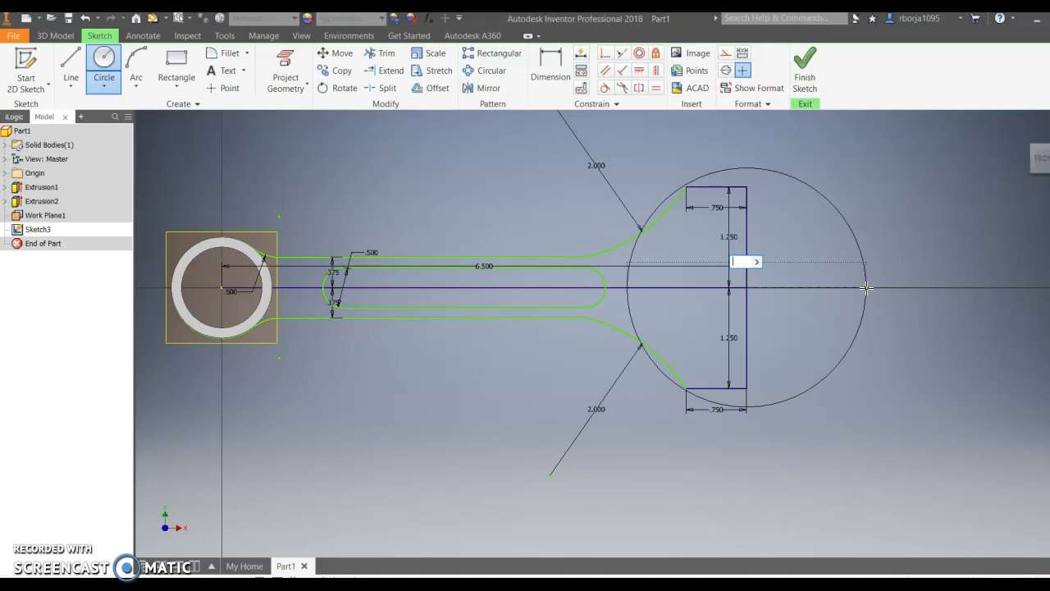
pyautogui.write('2.5')
pyautogui.press('Return')
pyautogui.press('Escape')
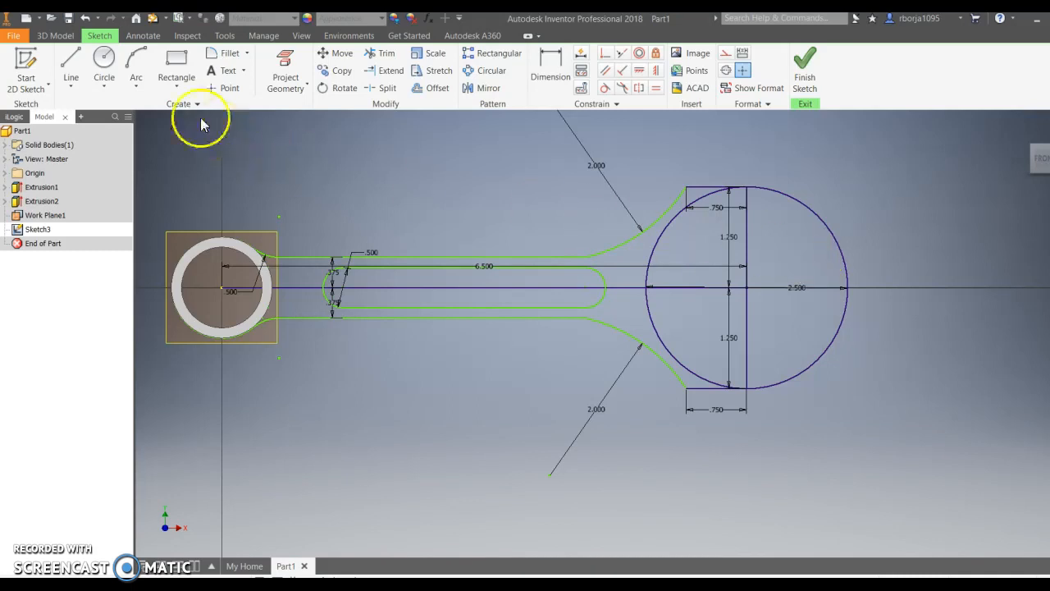
# - Draw a concentric 2 in diameter circle inside the 2.5 in circle
pyautogui.click(99, 58)
pyautogui.click(746, 289)
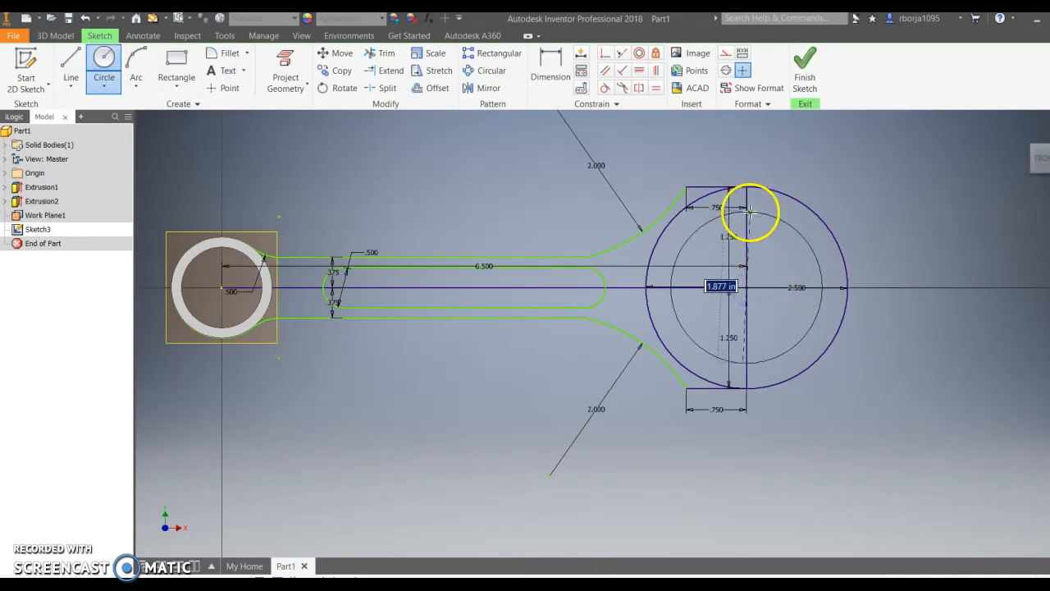
pyautogui.write('2')
pyautogui.press('Return')
pyautogui.press('Escape')
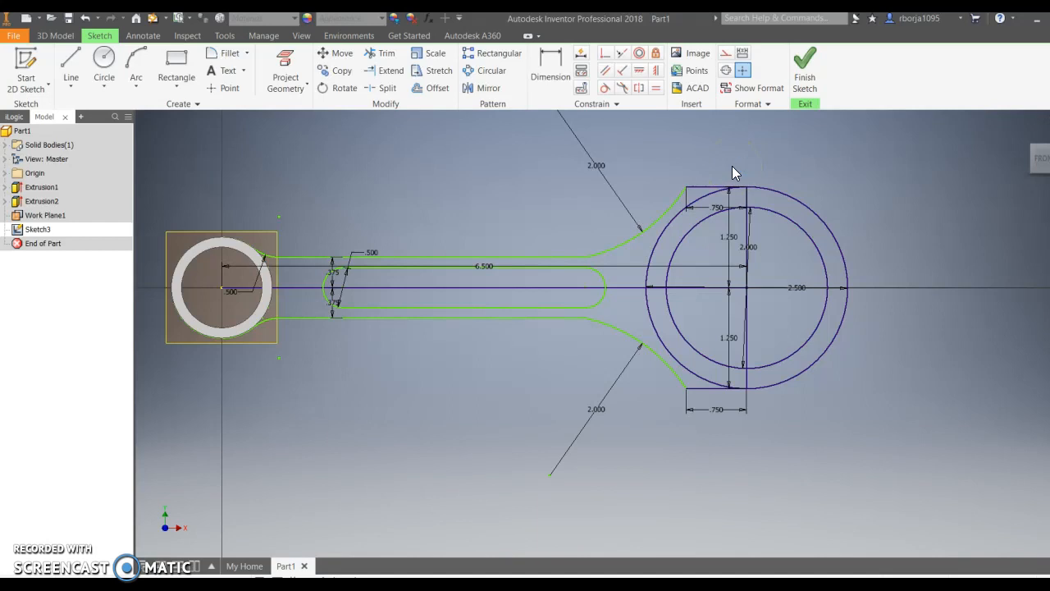
# - Try to trim away the outer half of the 2.5 in circle
pyautogui.click(380, 52)
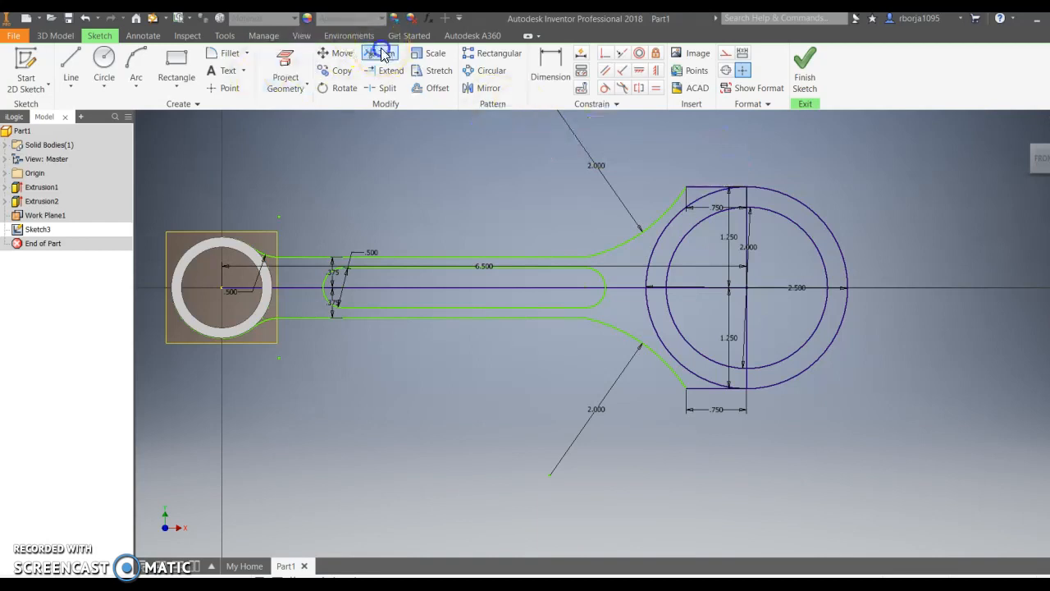
pyautogui.click(827, 231)
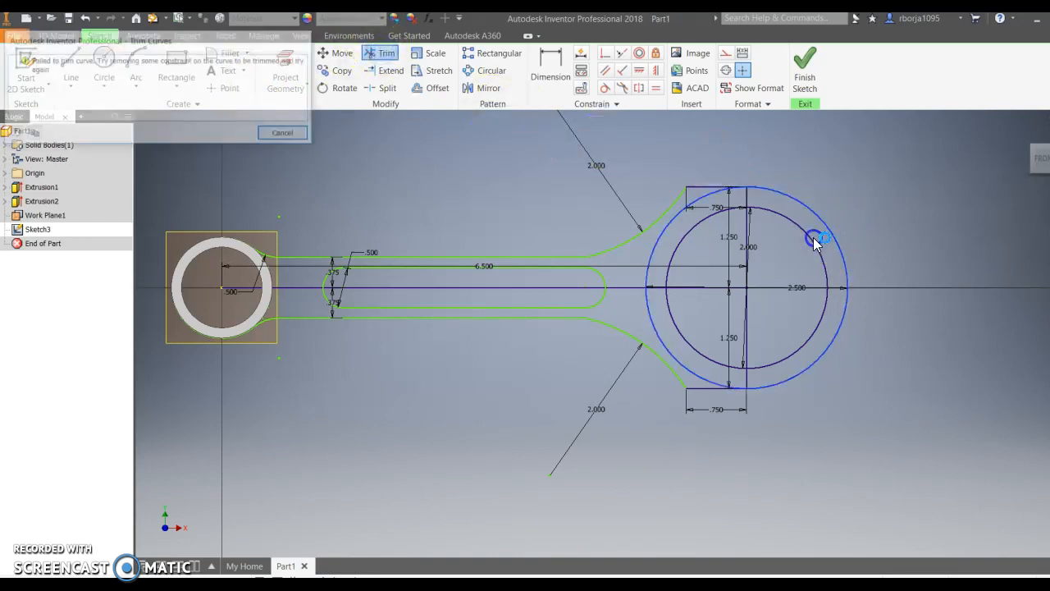
pyautogui.click(287, 133)
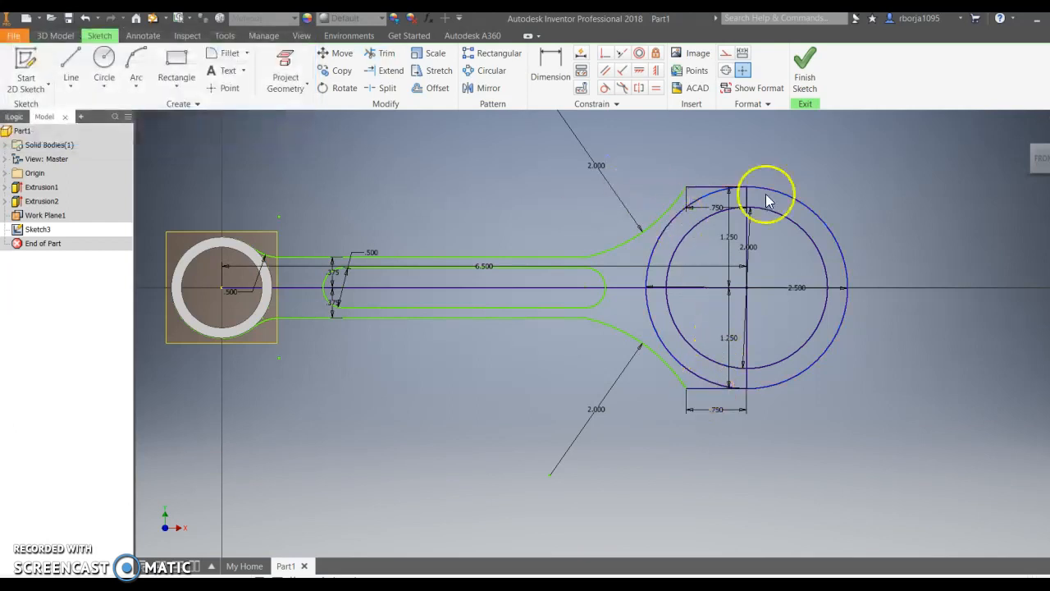
# - Delete the upper and lower vertical lines that close the wide end
pyautogui.scroll(3, 763, 192)
pyautogui.moveTo(771, 238); pyautogui.dragTo(733, 145, button='middle')
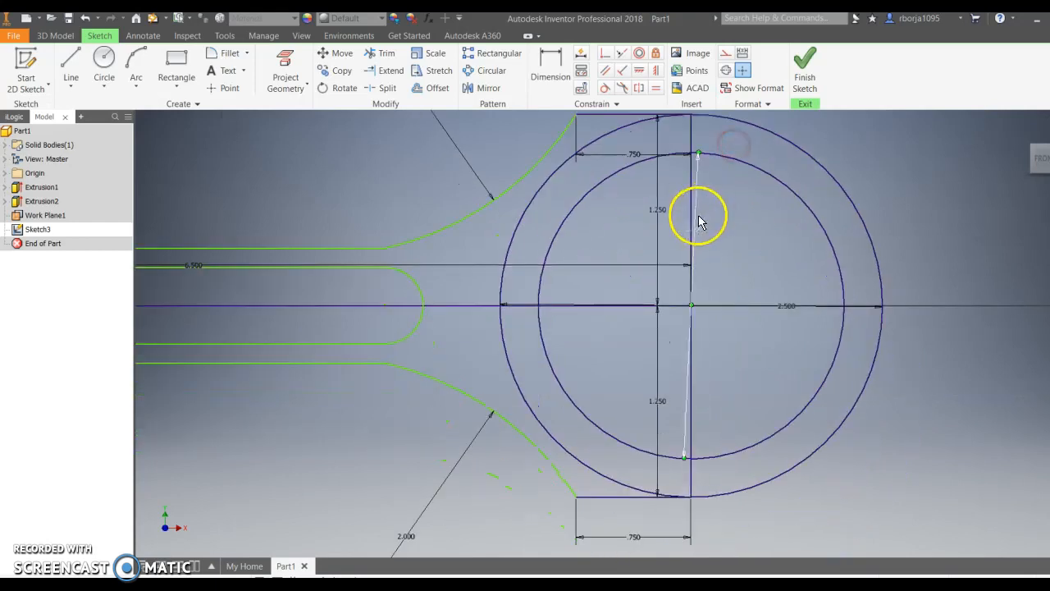
pyautogui.scroll(4, 693, 207)
pyautogui.scroll(-3, 690, 168)
pyautogui.rightClick(692, 173)
pyautogui.click(695, 146)
pyautogui.rightClick(693, 334)
pyautogui.click(657, 220)
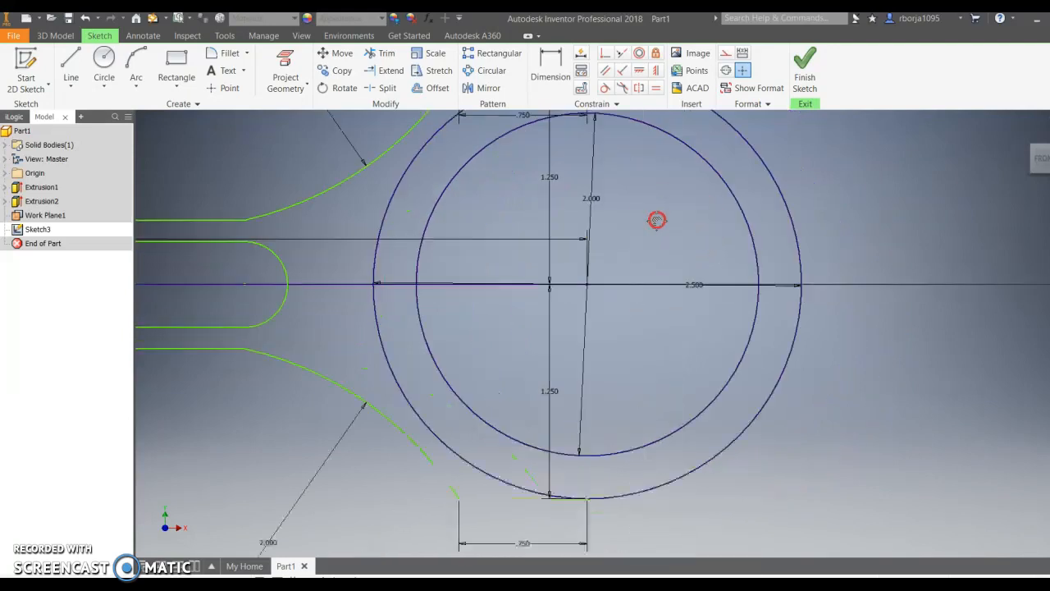
# - Draw one vertical line joining the outer ends of the upper and lower 0.75 in lines
pyautogui.moveTo(657, 220); pyautogui.dragTo(645, 220, button='middle')
pyautogui.scroll(3, 645, 220)
pyautogui.click(73, 62)
pyautogui.click(608, 186)
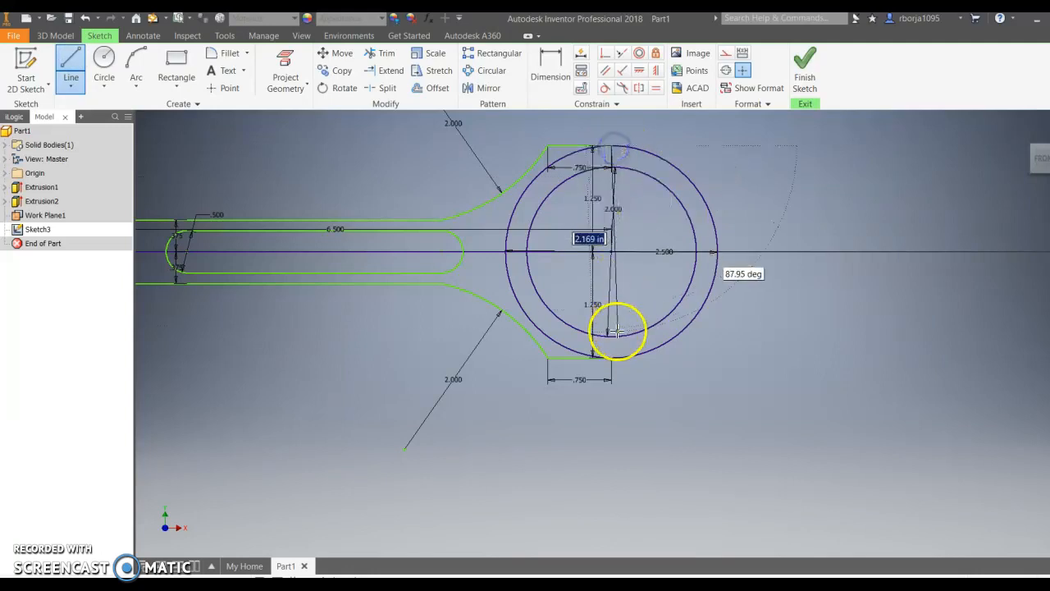
pyautogui.click(611, 357)
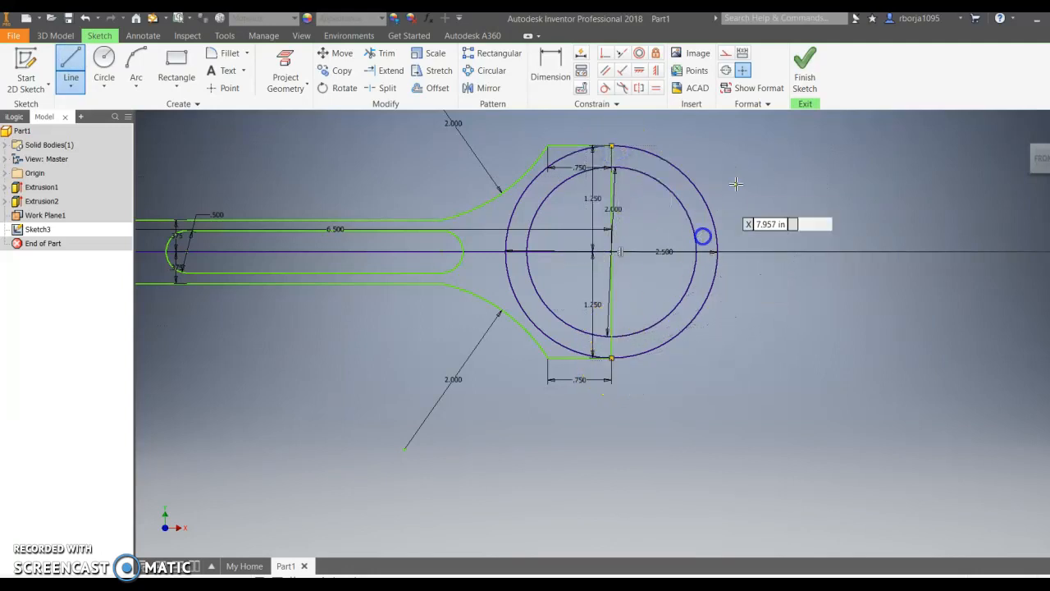
pyautogui.press('Escape')
# - Try to trim the 2.5 in circle's outer half against the single vertical line
pyautogui.click(380, 52)
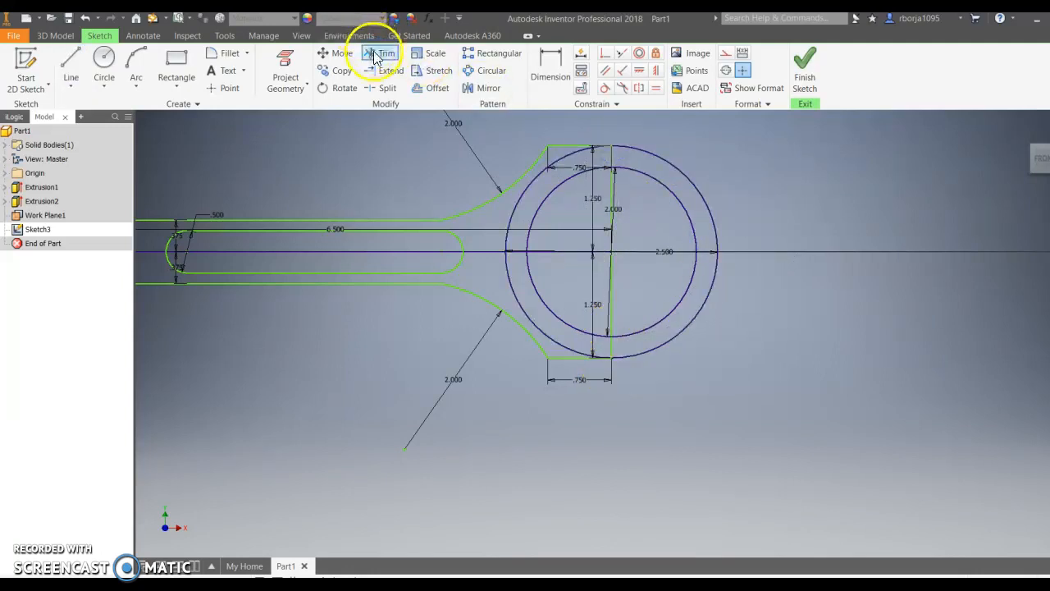
pyautogui.click(684, 175)
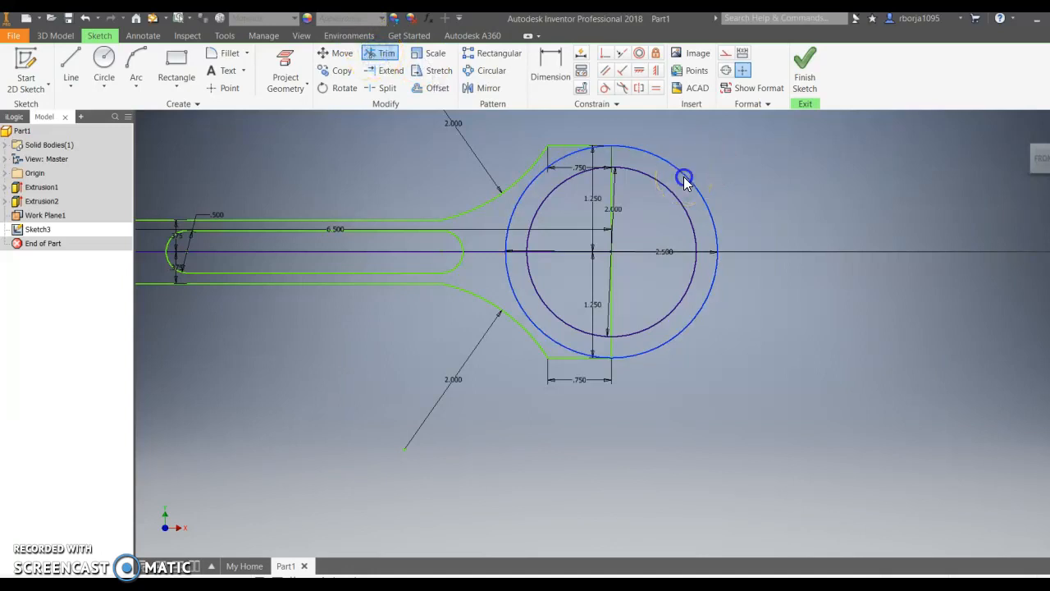
pyautogui.click(283, 132)
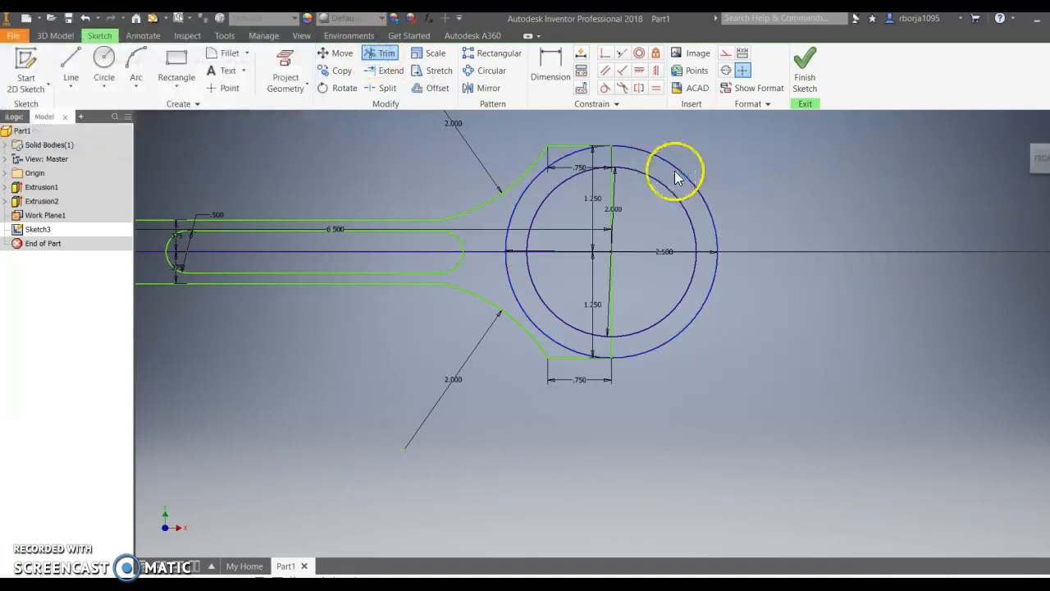
# - Delete the inner 2 in circle
pyautogui.press('Escape')
pyautogui.click(648, 178)
pyautogui.rightClick(649, 178)
pyautogui.click(661, 133)
# - Try to trim away the outer half of the remaining 2.5 in circle
pyautogui.click(380, 54)
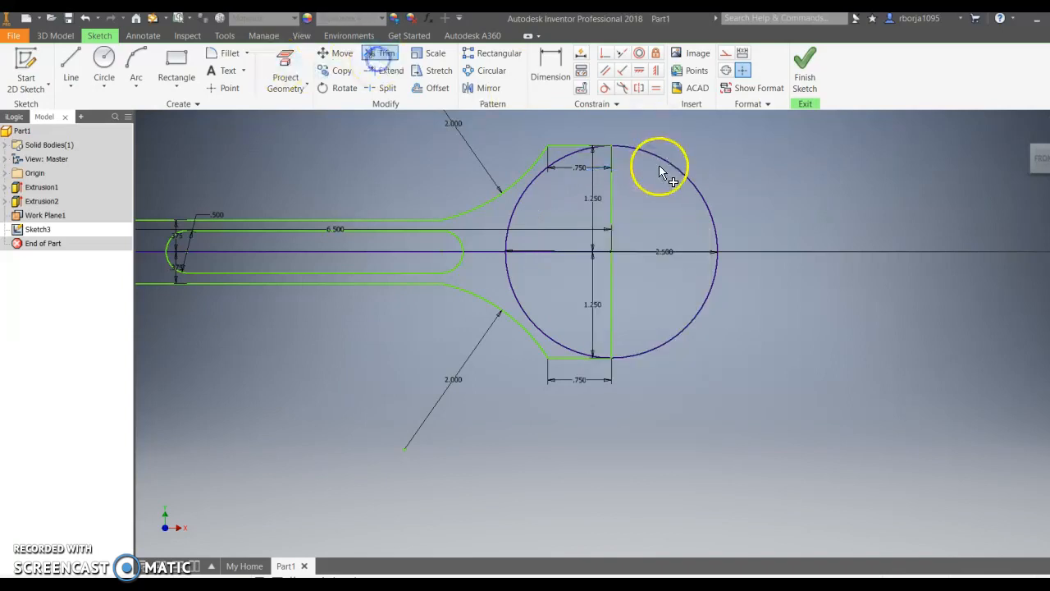
pyautogui.click(666, 162)
pyautogui.click(269, 137)
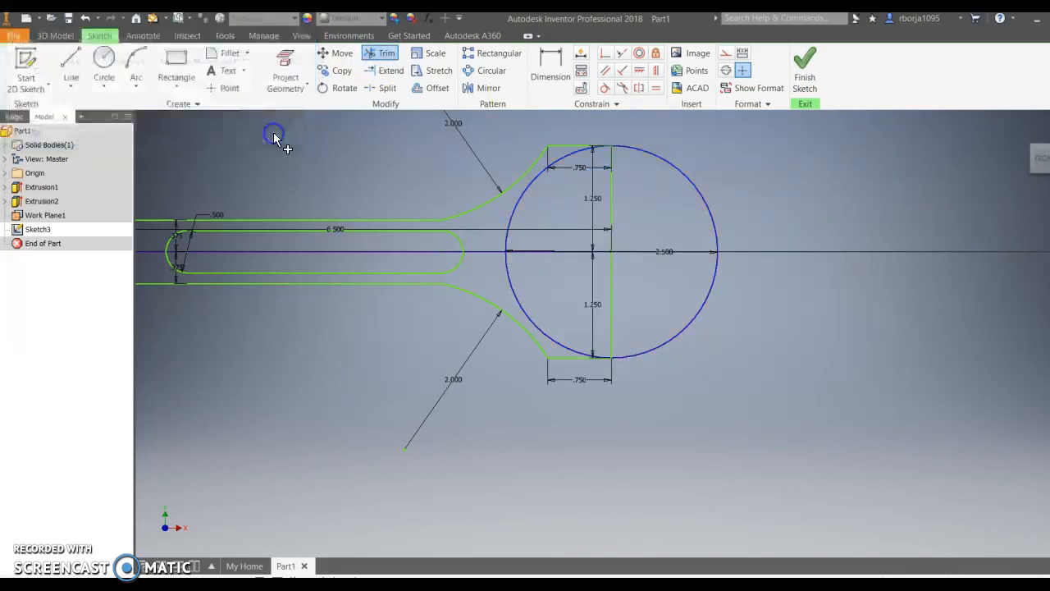
# - Replace the vertical line at the wide end with one that extends slightly beyond the circle at both ends
pyautogui.click(609, 183)
pyautogui.rightClick(609, 183)
pyautogui.click(612, 150)
pyautogui.click(63, 62)
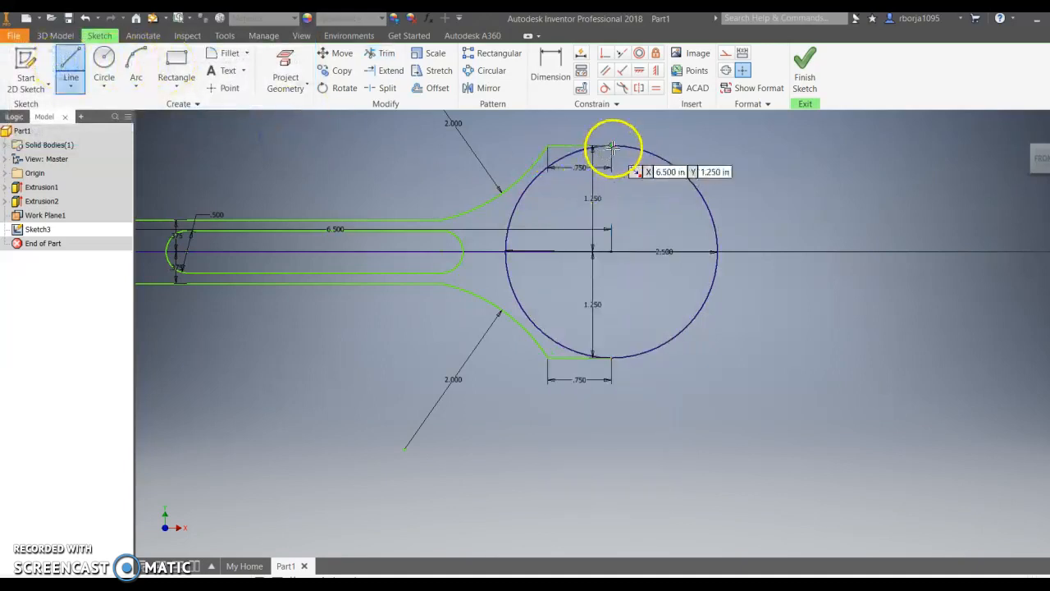
pyautogui.click(610, 146)
pyautogui.click(611, 387)
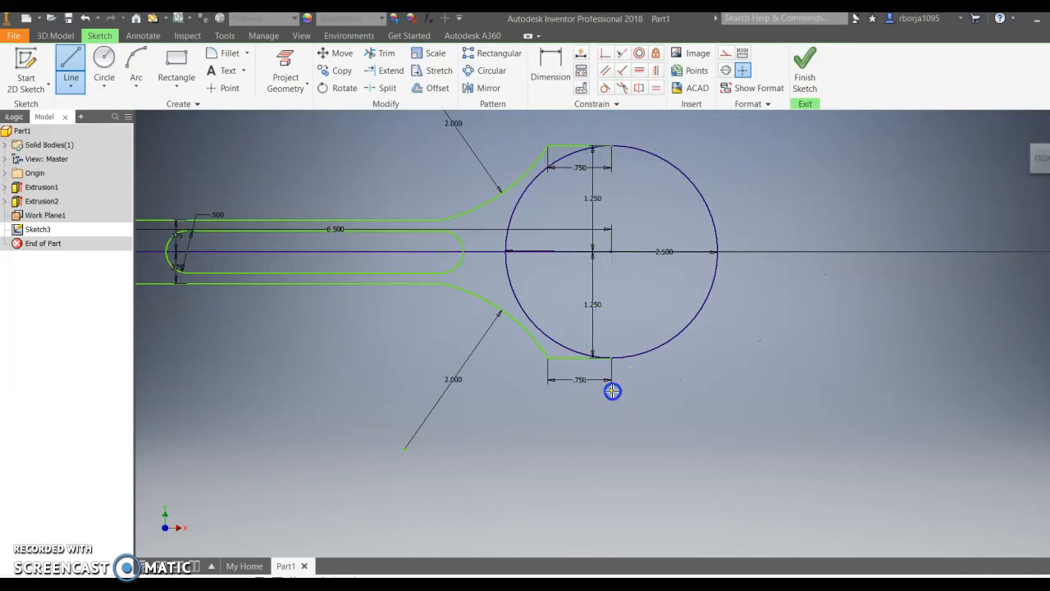
# - Try to trim the circle's outer half against the longer vertical line
pyautogui.click(379, 56)
pyautogui.click(661, 157)
pyautogui.click(261, 135)
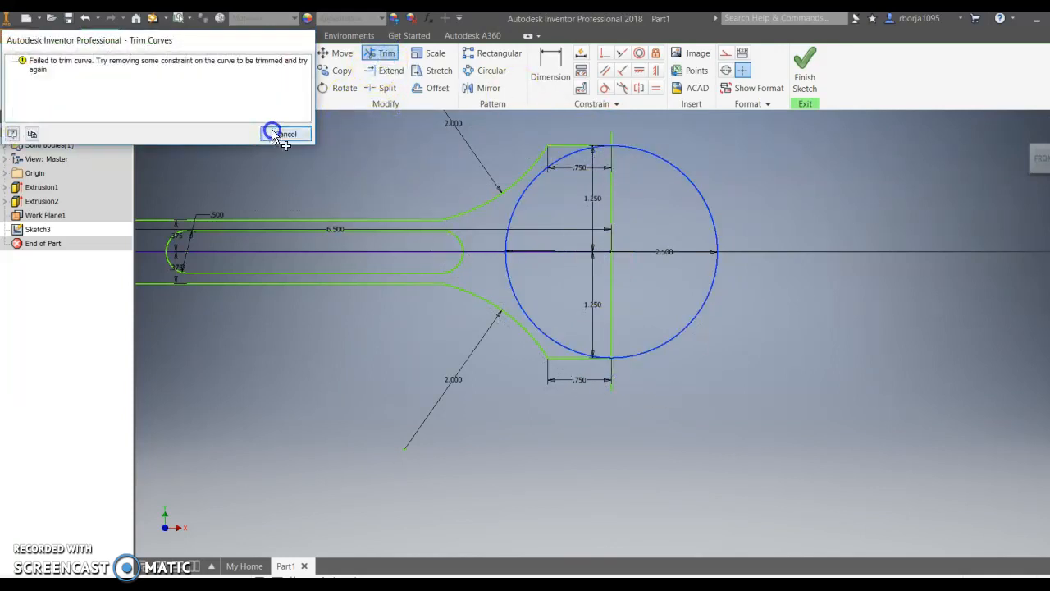
pyautogui.press('Escape')
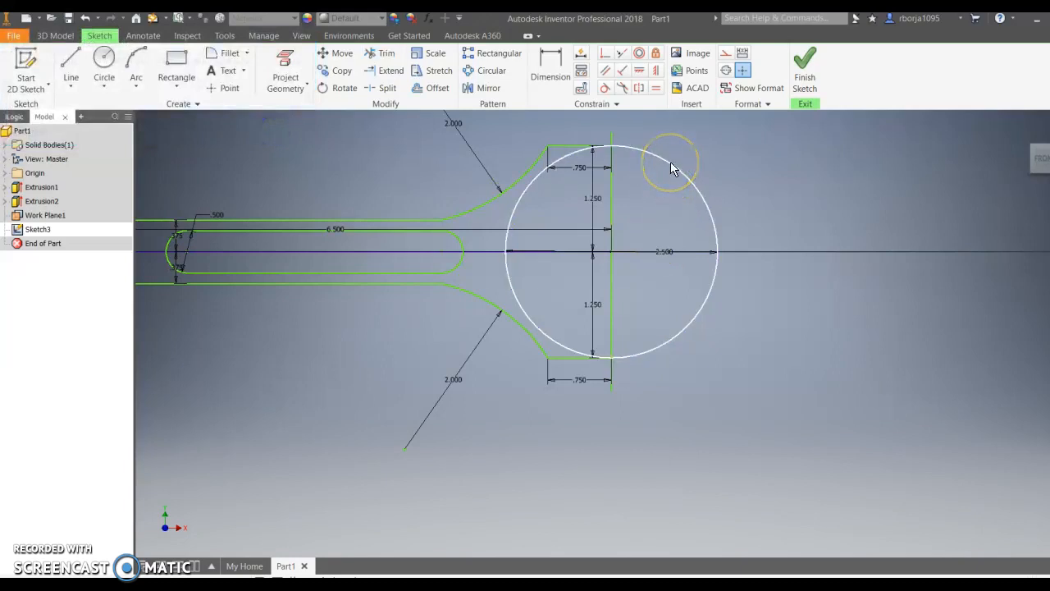
# - Delete the longer vertical line through the circle's centre
pyautogui.click(670, 163)
pyautogui.rightClick(669, 163)
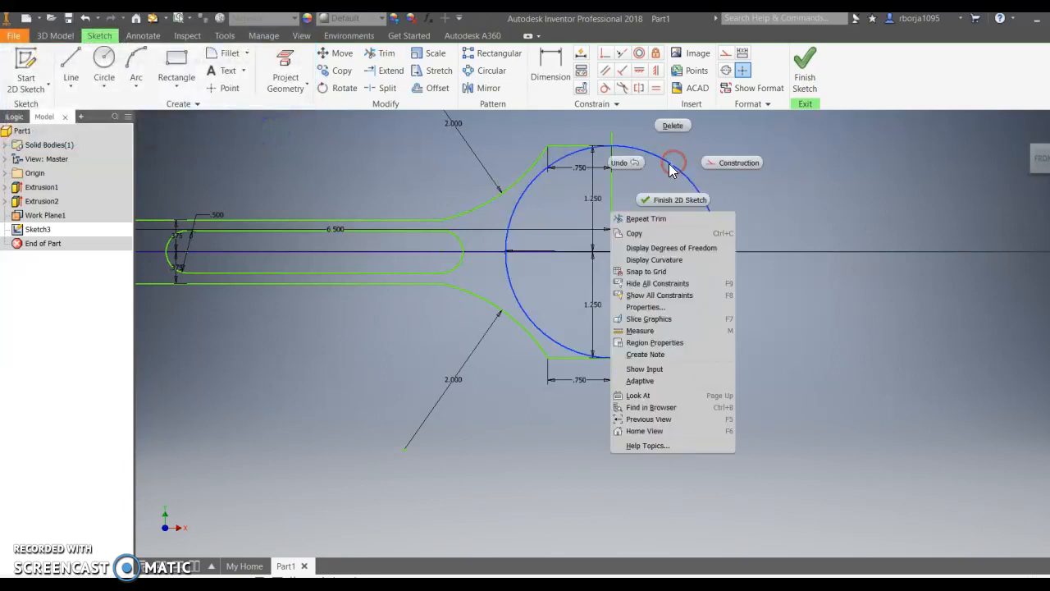
pyautogui.click(628, 195)
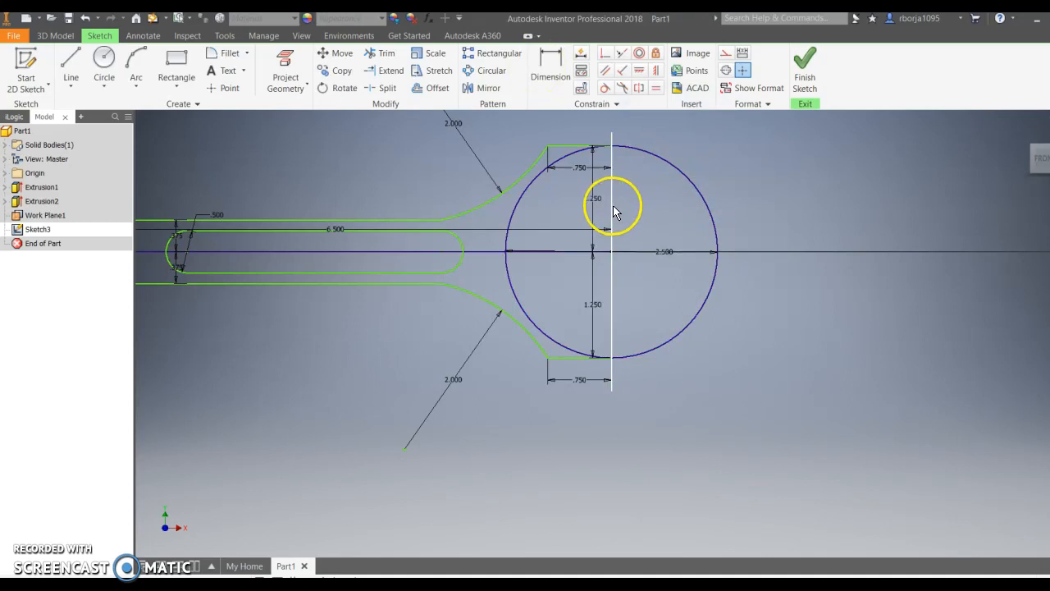
pyautogui.rightClick(613, 205)
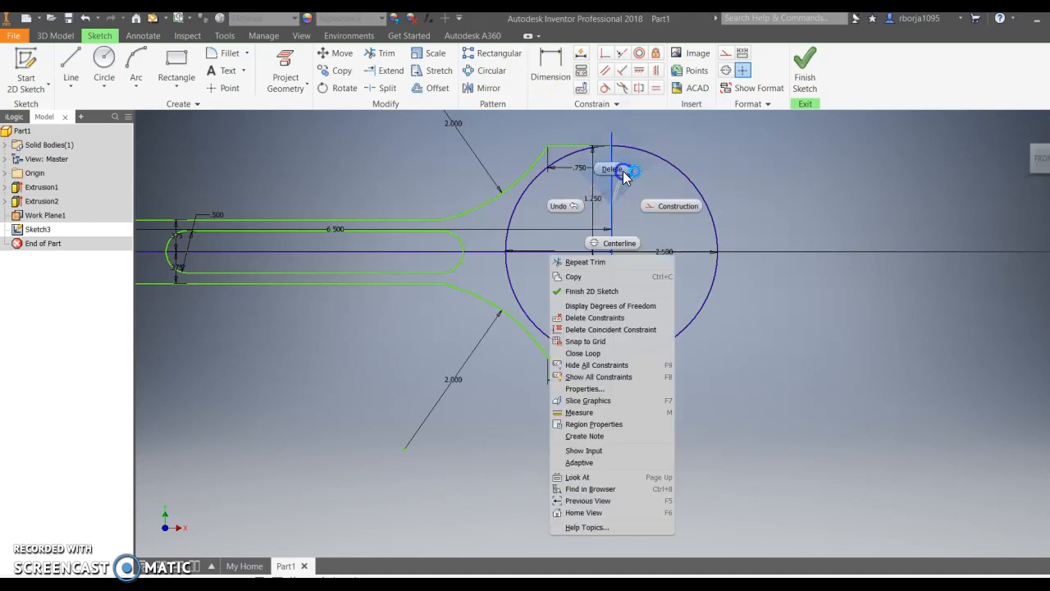
pyautogui.click(624, 171)
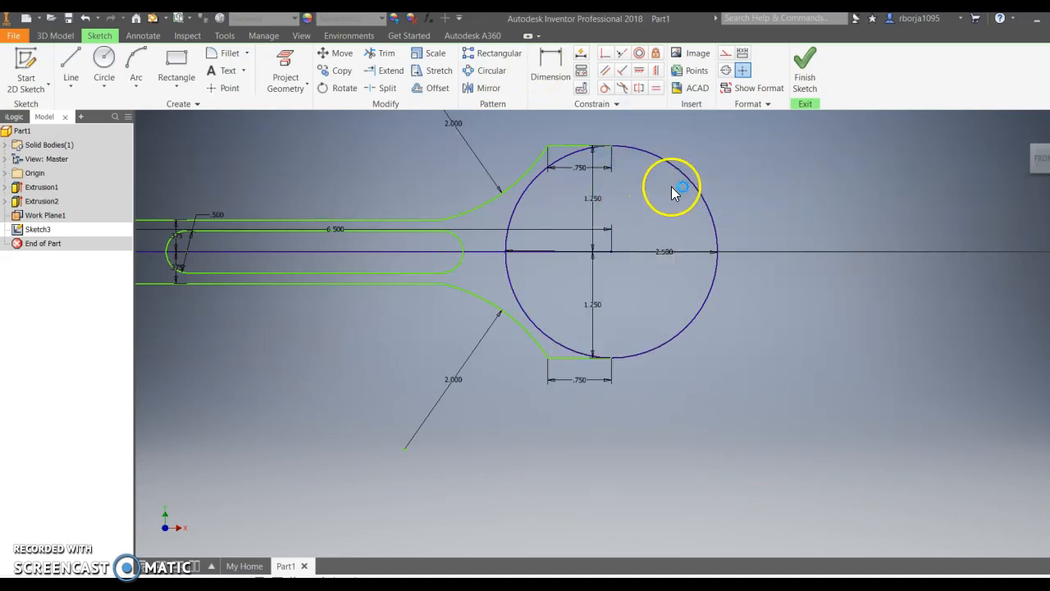
# - Try to trim the circle's outer half without the vertical line
pyautogui.click(381, 56)
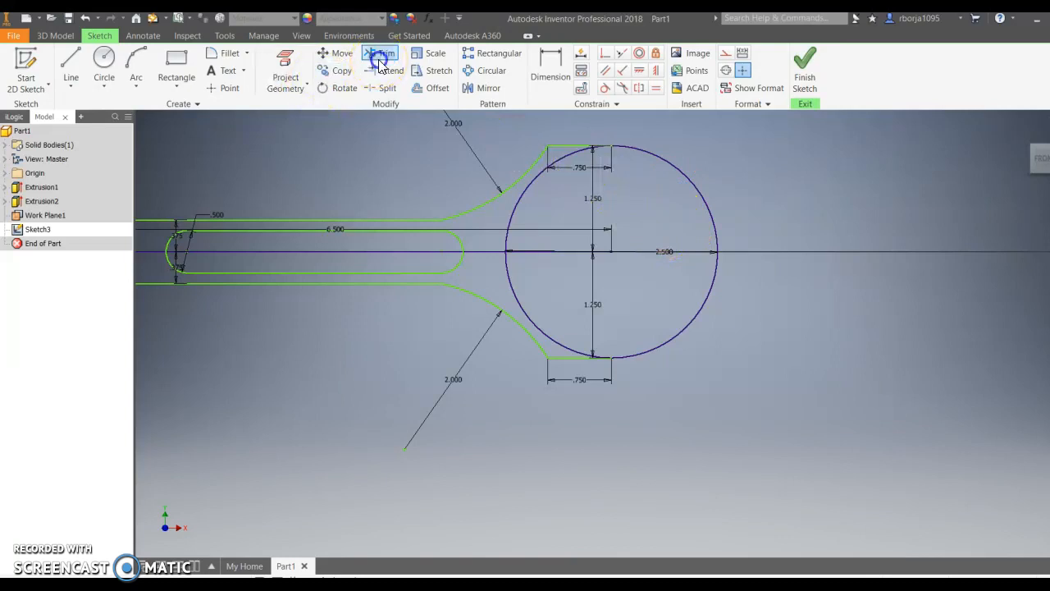
pyautogui.click(678, 176)
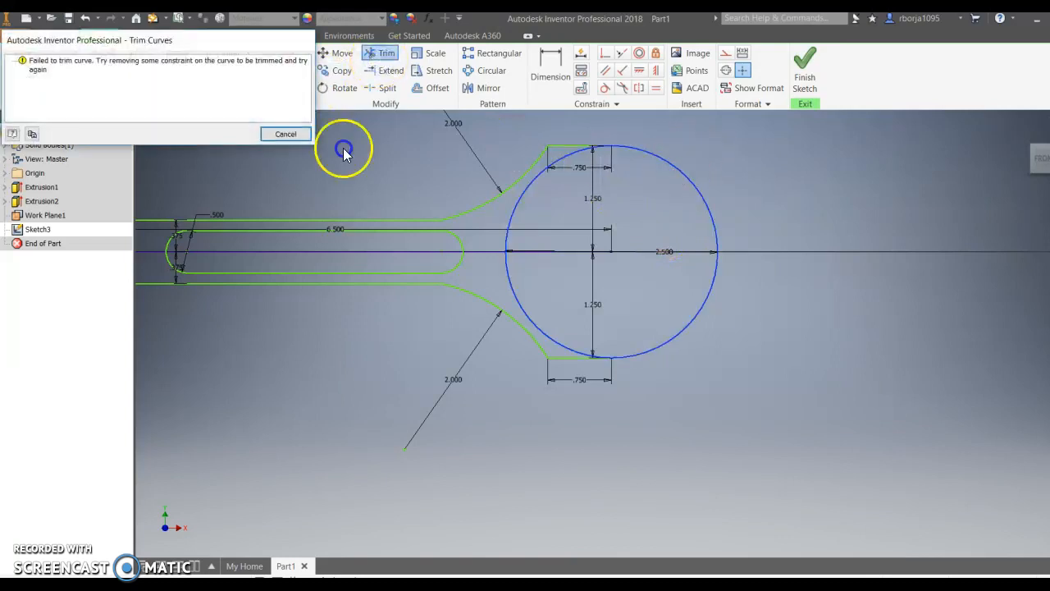
pyautogui.click(276, 136)
# - Delete both 1.25 in vertical dimensions and the circle's 2.5 in diameter dimension
pyautogui.rightClick(596, 261)
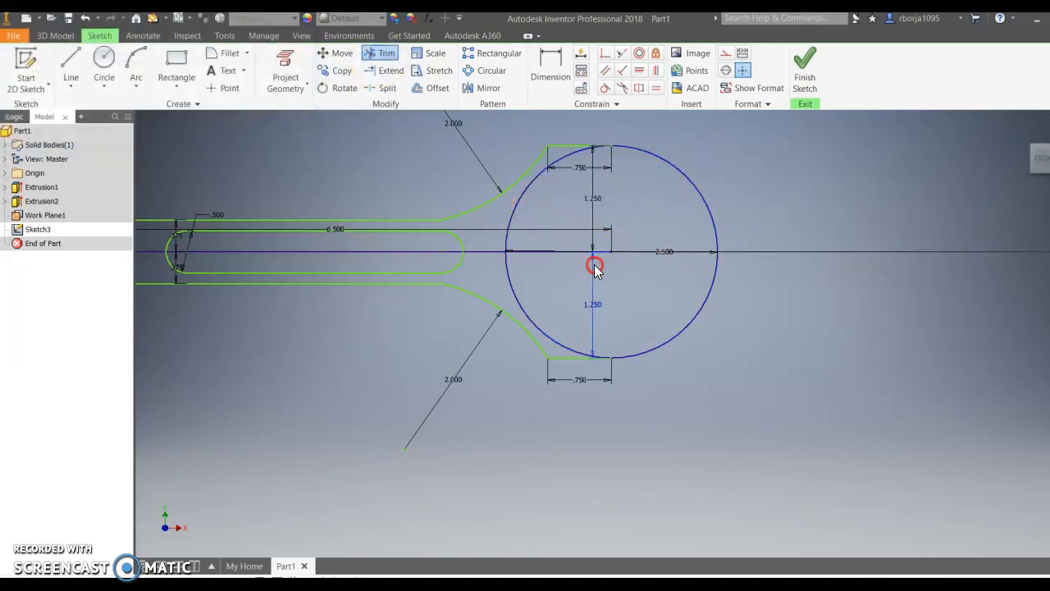
pyautogui.click(597, 228)
pyautogui.rightClick(594, 225)
pyautogui.click(593, 180)
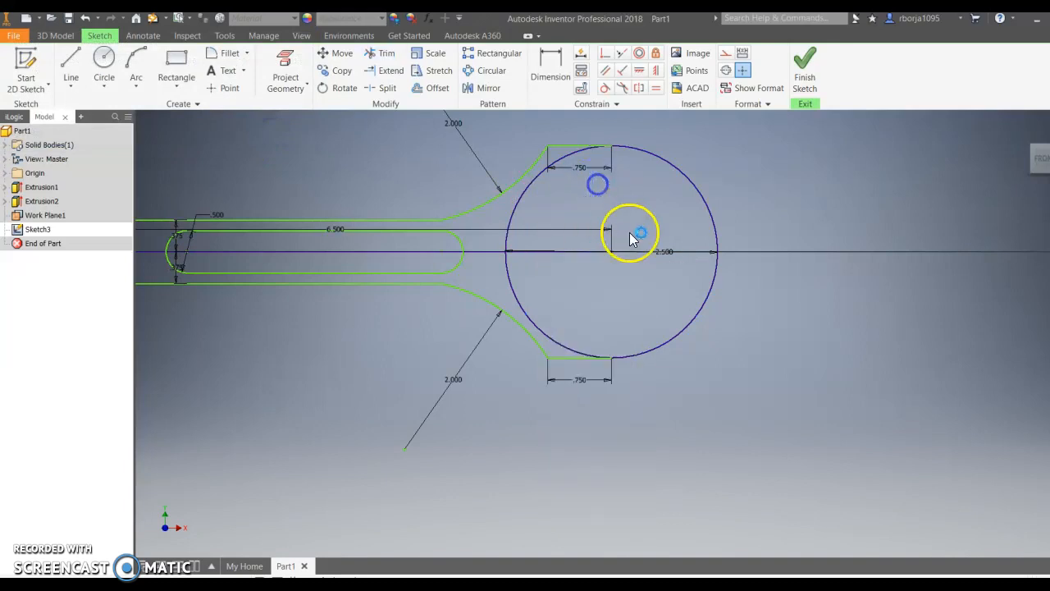
pyautogui.rightClick(650, 251)
pyautogui.click(650, 212)
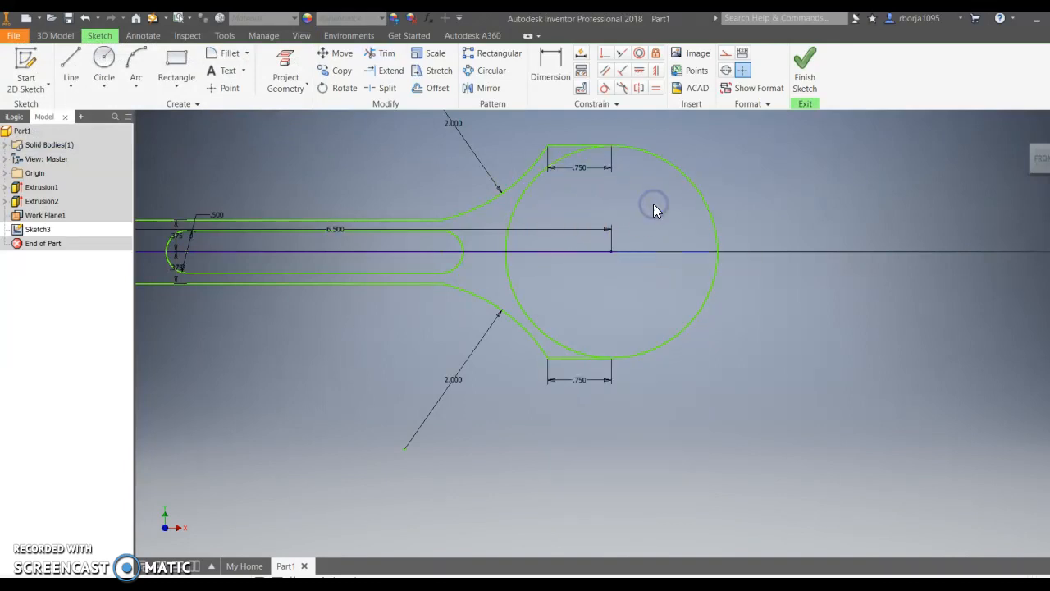
# - Delete the upper 0.75 in dimension and trim away the circle's outer half beyond the ends of the short horizontal lines
pyautogui.click(589, 171)
pyautogui.rightClick(589, 172)
pyautogui.click(588, 128)
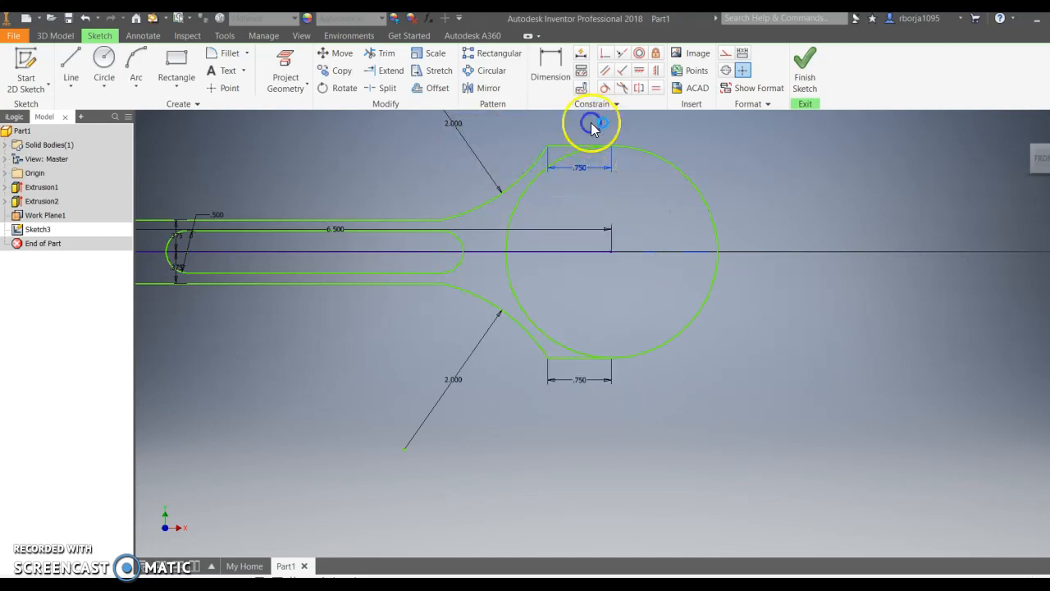
pyautogui.click(379, 54)
pyautogui.click(651, 154)
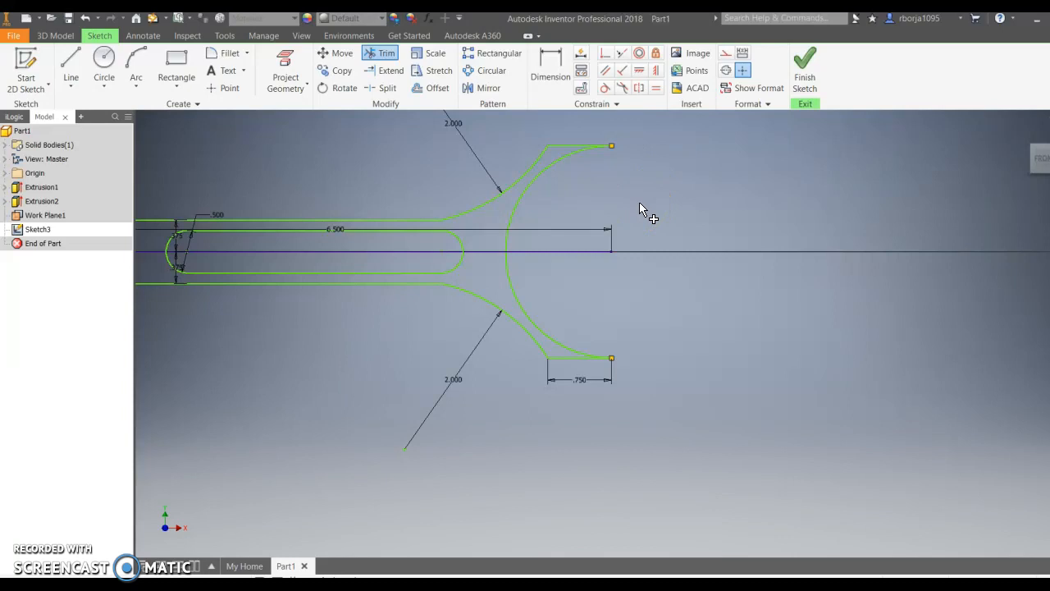
# - End trimming and finish the sketch of the slotted arm with its semicircular open end
pyautogui.click(655, 194)
pyautogui.press('Escape')
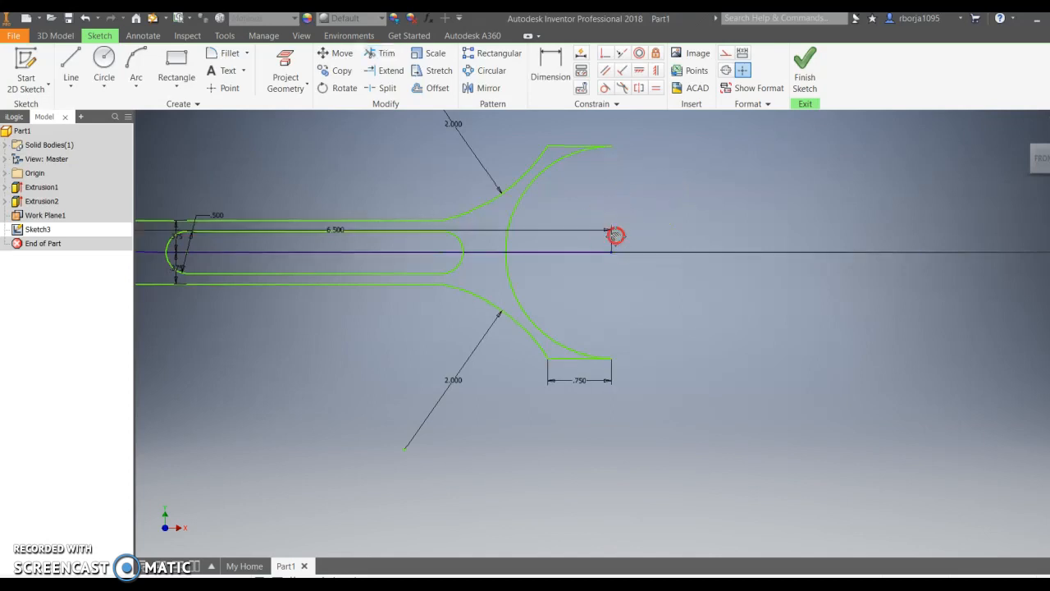
pyautogui.moveTo(615, 235); pyautogui.dragTo(727, 239, button='middle')
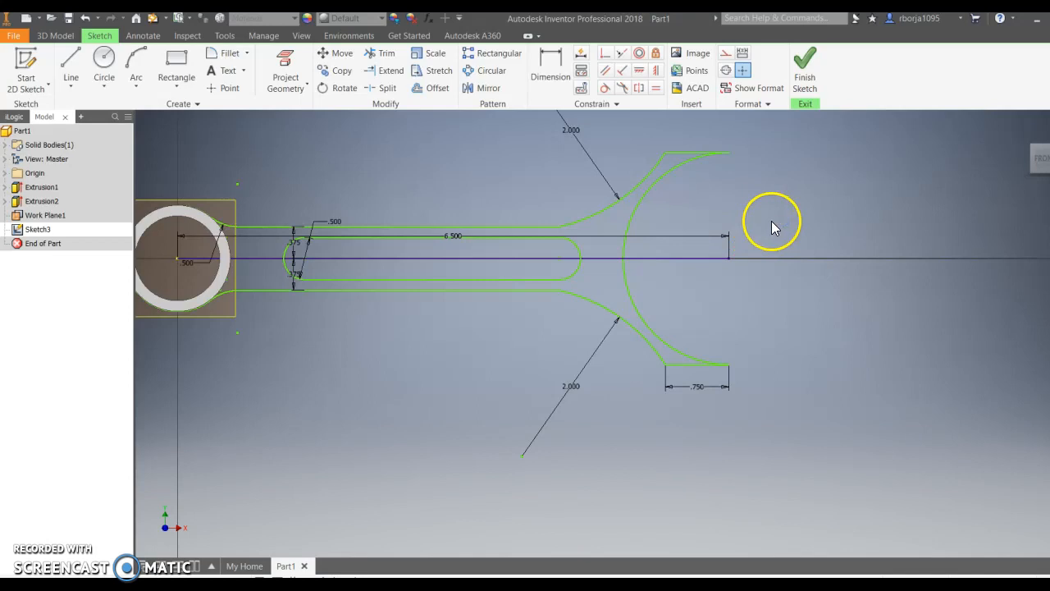
pyautogui.click(806, 65)
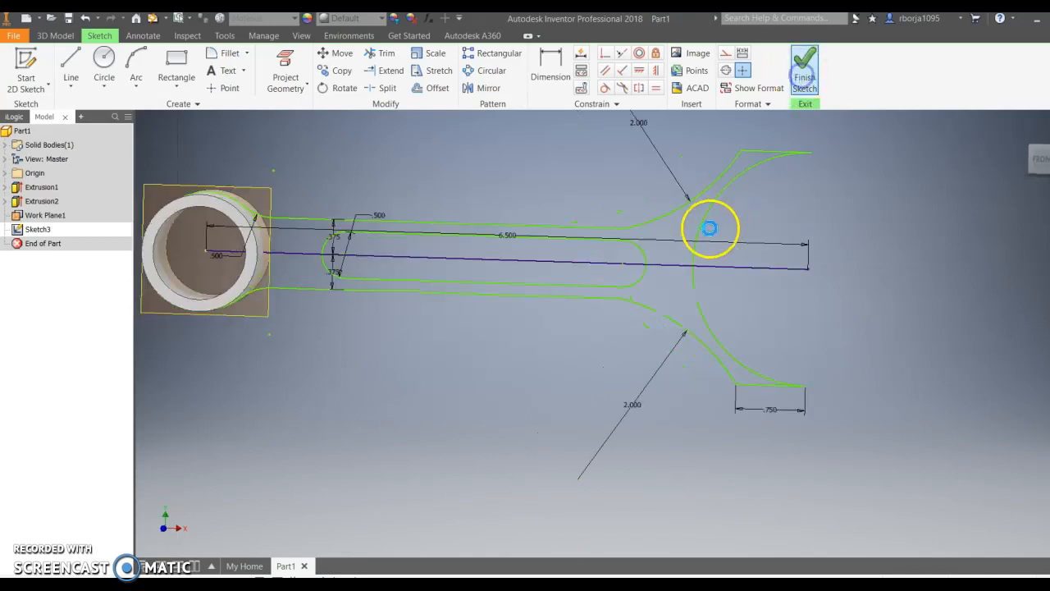
# - Extrude the slotted arm profile 0.5 in, symmetrically about its sketch plane
pyautogui.click(116, 65)
pyautogui.click(614, 281)
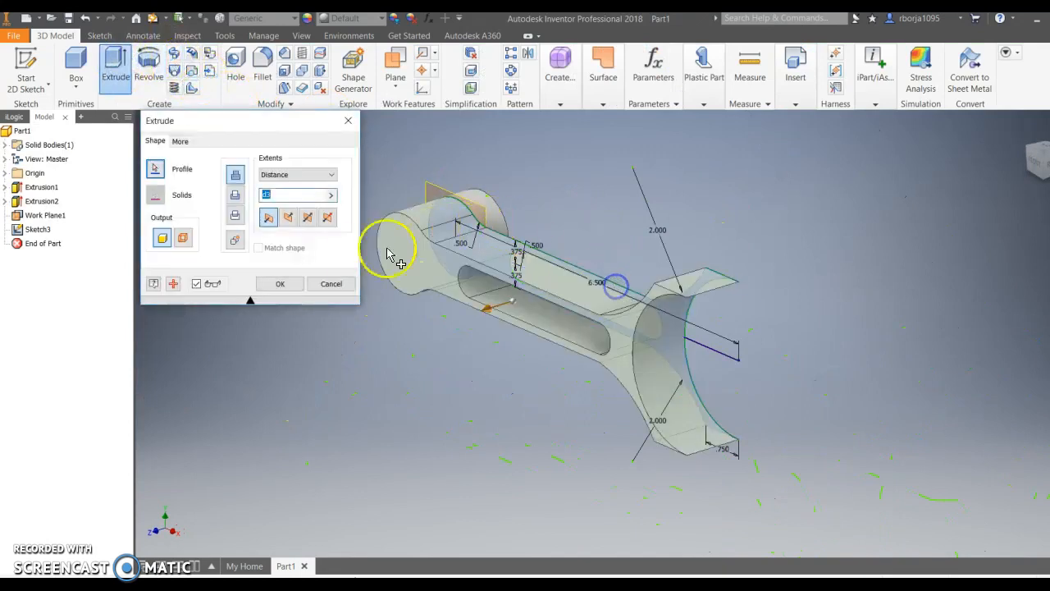
pyautogui.click(306, 218)
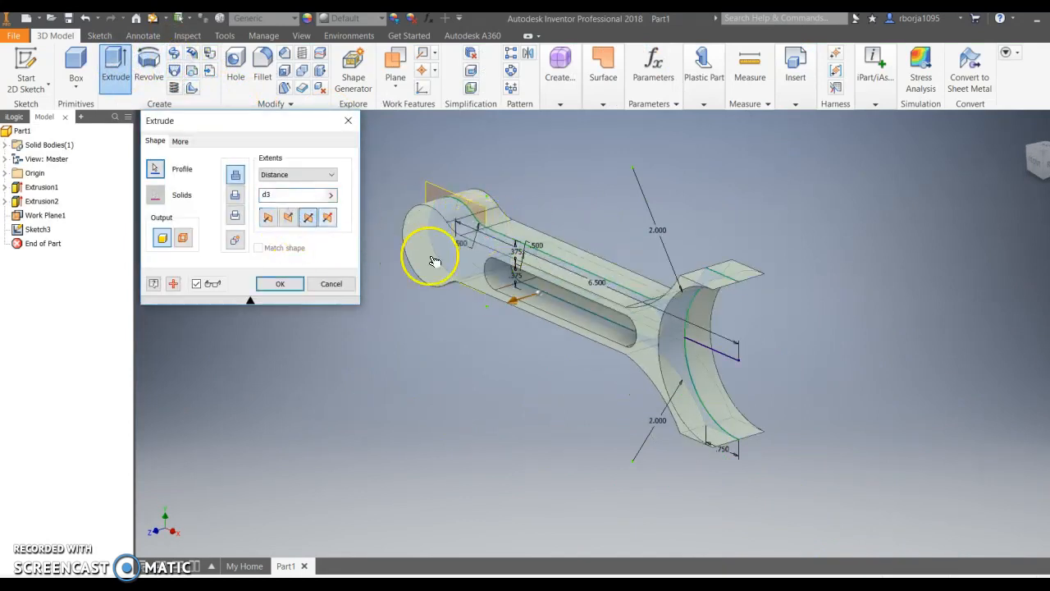
pyautogui.moveTo(269, 198); pyautogui.dragTo(254, 202)
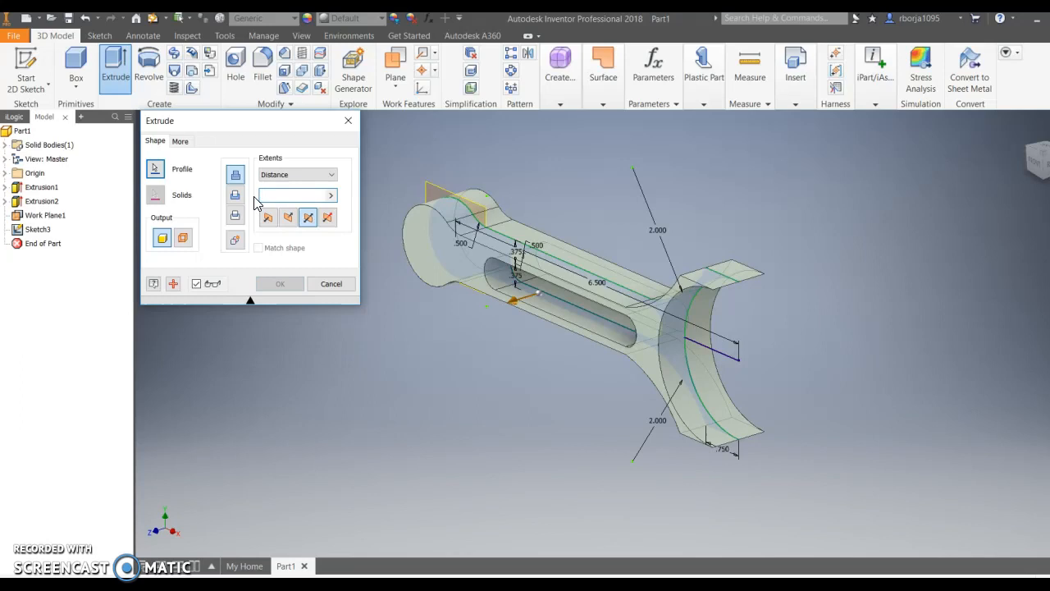
pyautogui.write('.25')
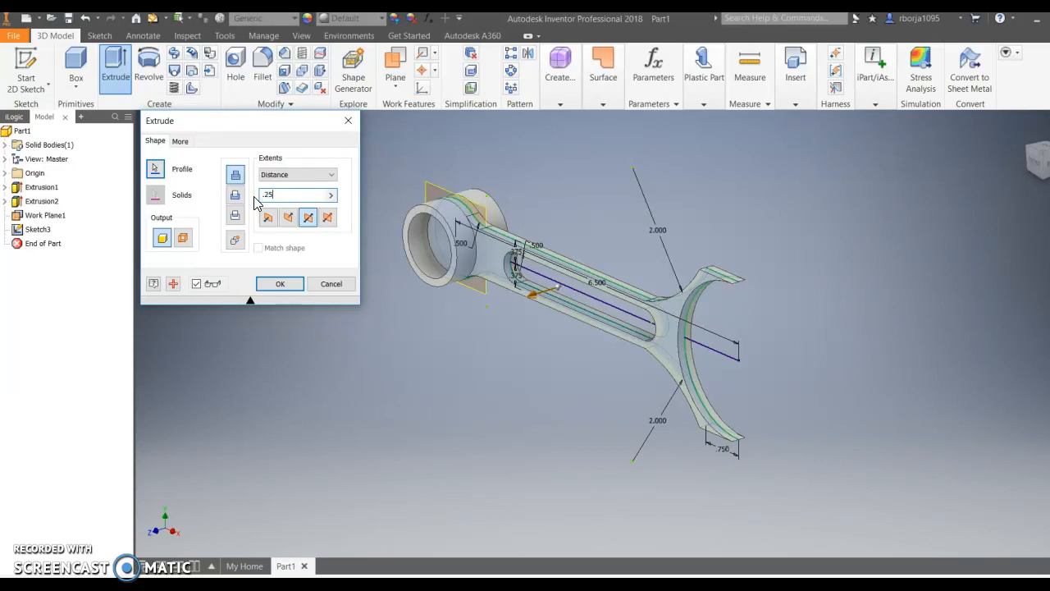
pyautogui.press('BackSpace')
pyautogui.write('5')
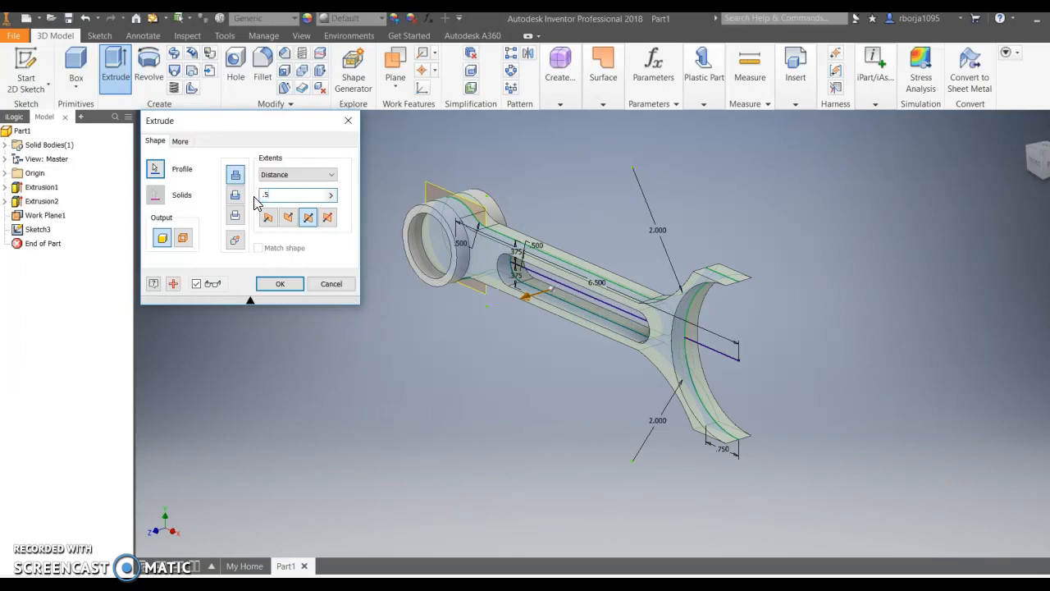
pyautogui.click(279, 284)
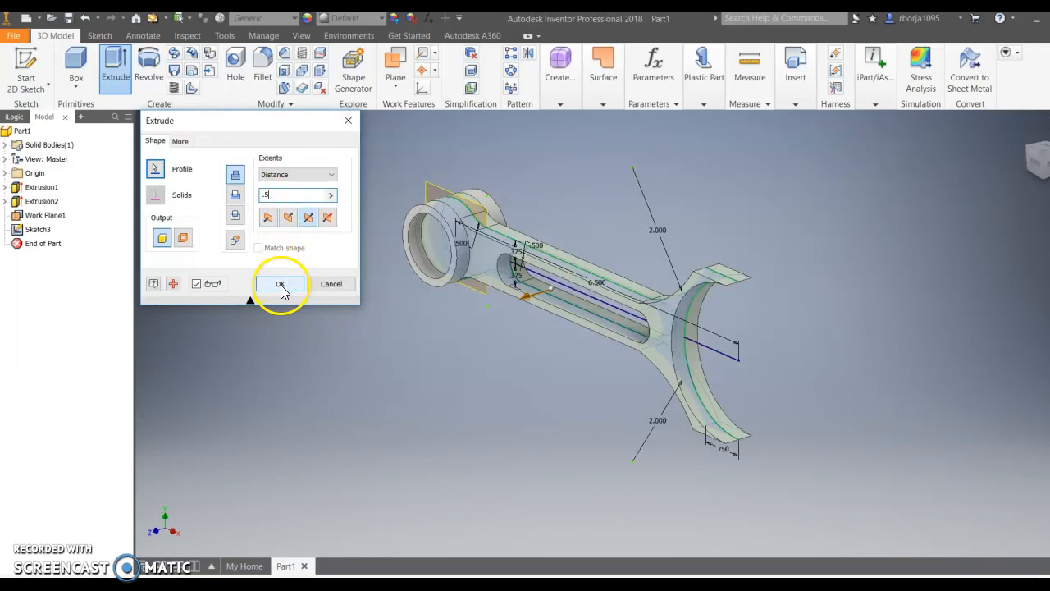
pyautogui.click(280, 285)
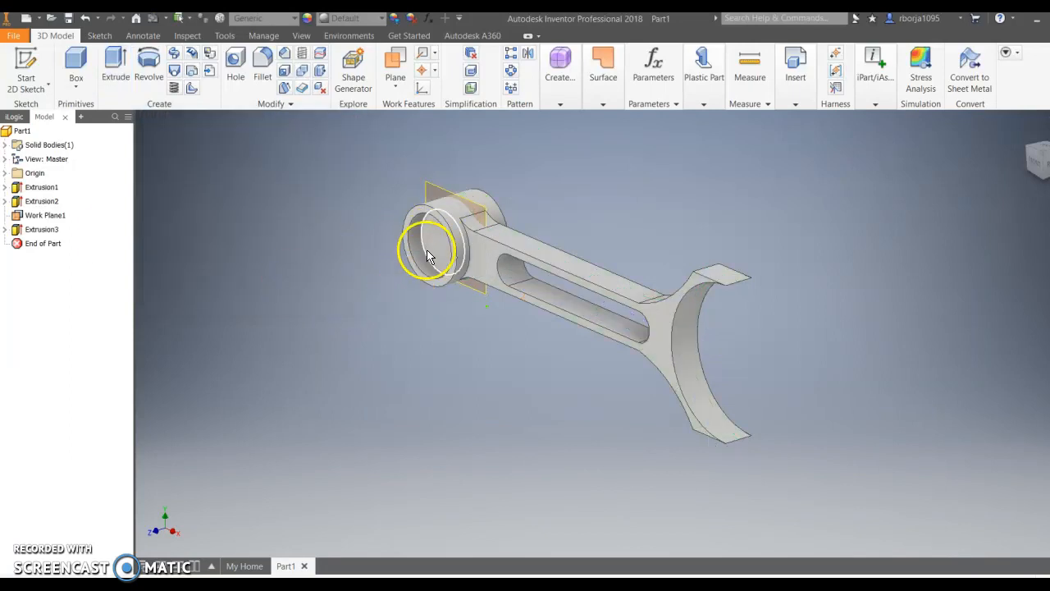
# - Review the settings of the second extrusion, which forms the recess in the tube
pyautogui.rightClick(44, 201)
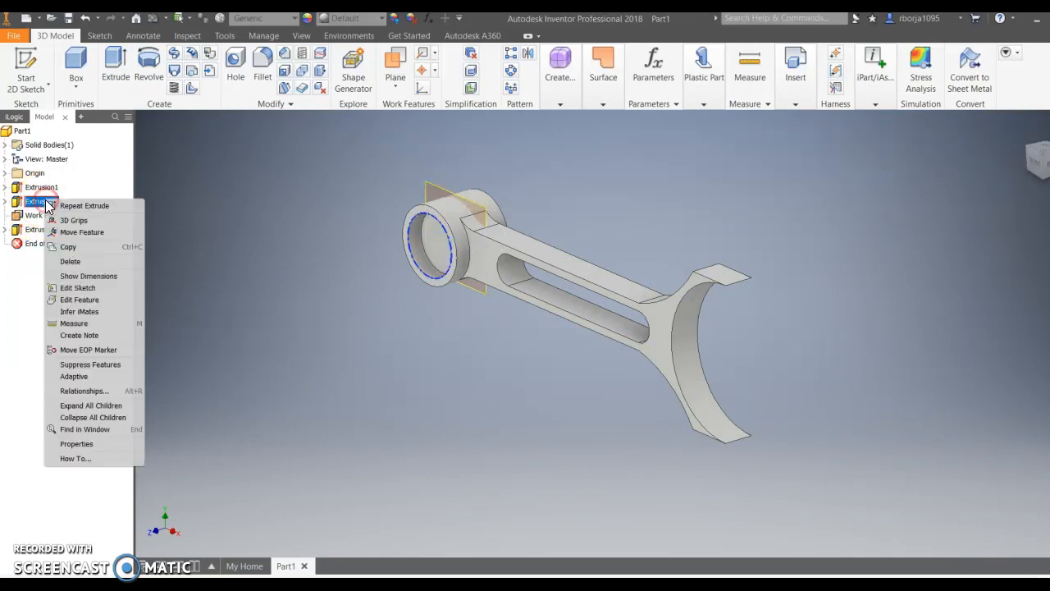
pyautogui.click(80, 299)
pyautogui.click(296, 282)
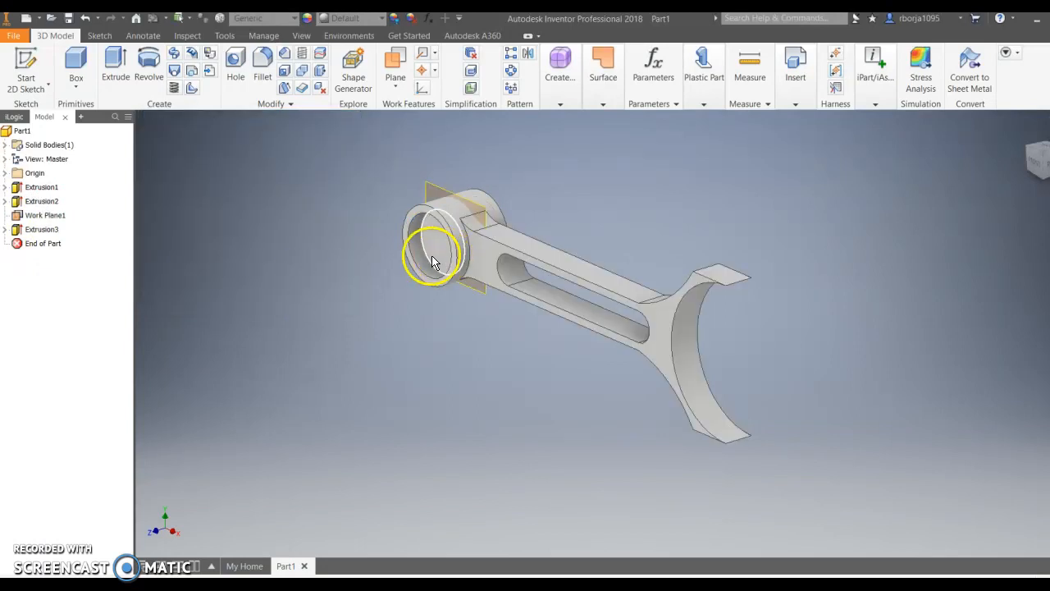
pyautogui.click(46, 52)
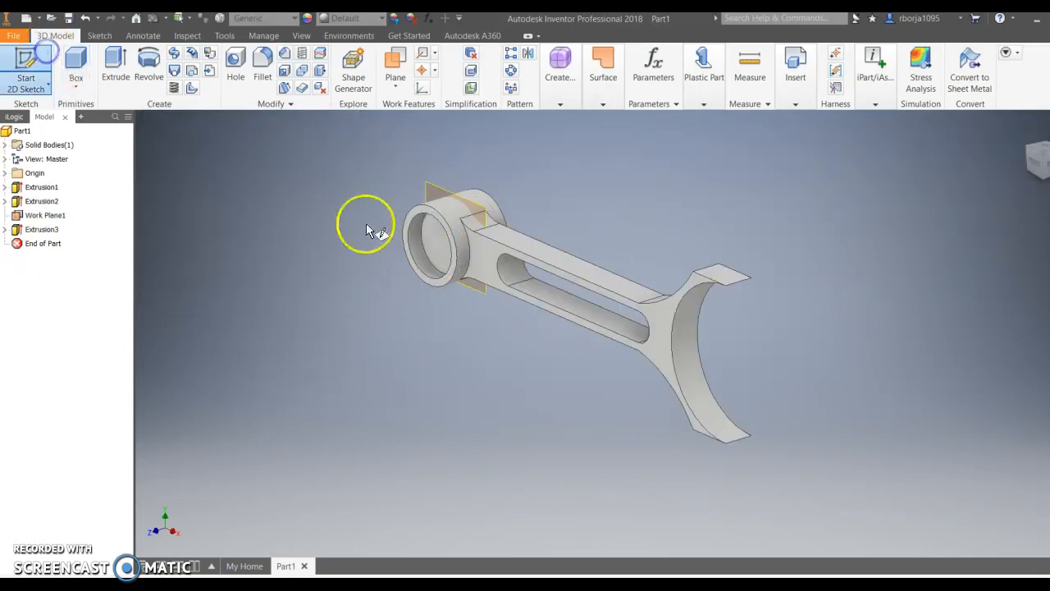
pyautogui.click(425, 244)
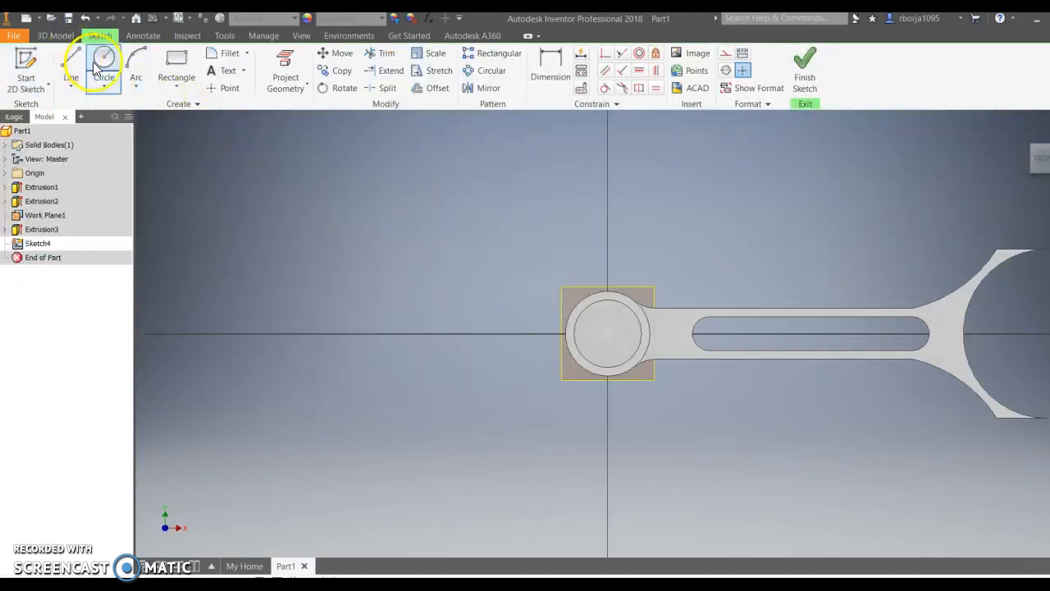
pyautogui.click(812, 61)
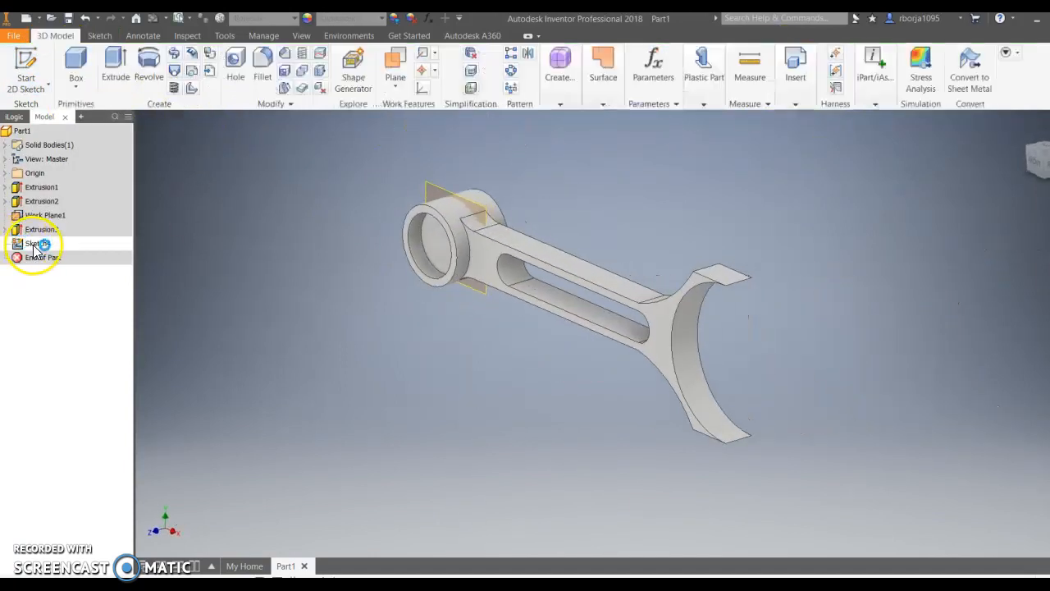
pyautogui.click(36, 245)
pyautogui.rightClick(36, 249)
pyautogui.click(55, 267)
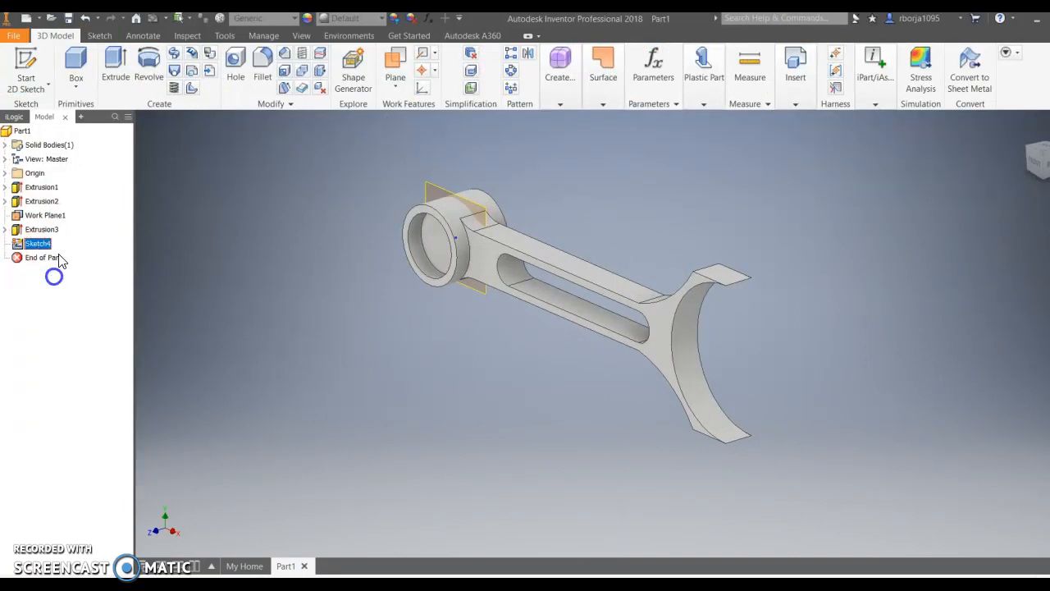
# - Sketch a circle matching the bore on the flat face closing the inside of the tube, and finish the sketch
pyautogui.press('s')
pyautogui.click(439, 243)
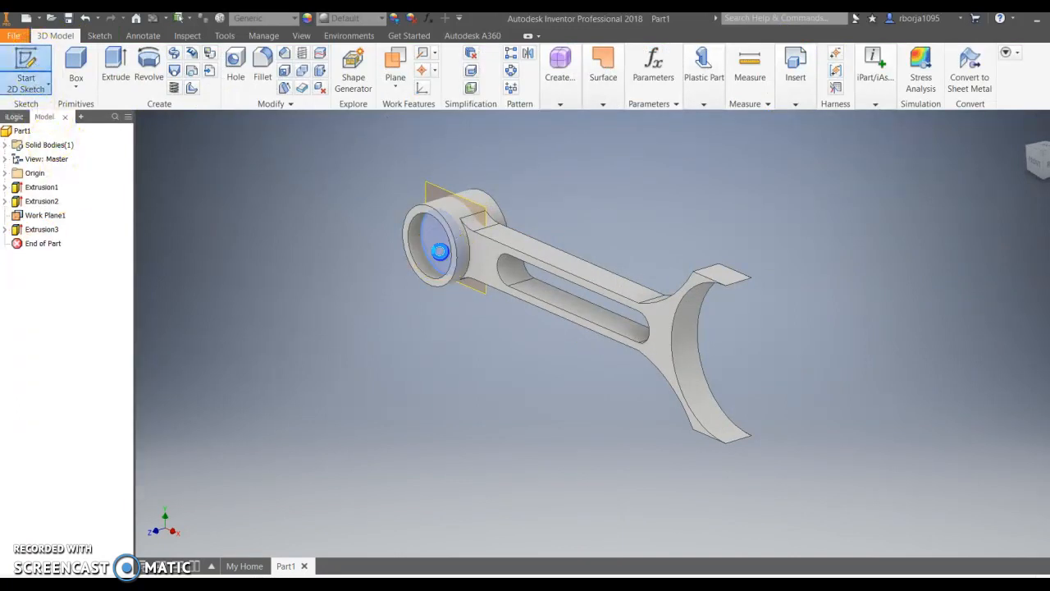
pyautogui.click(107, 65)
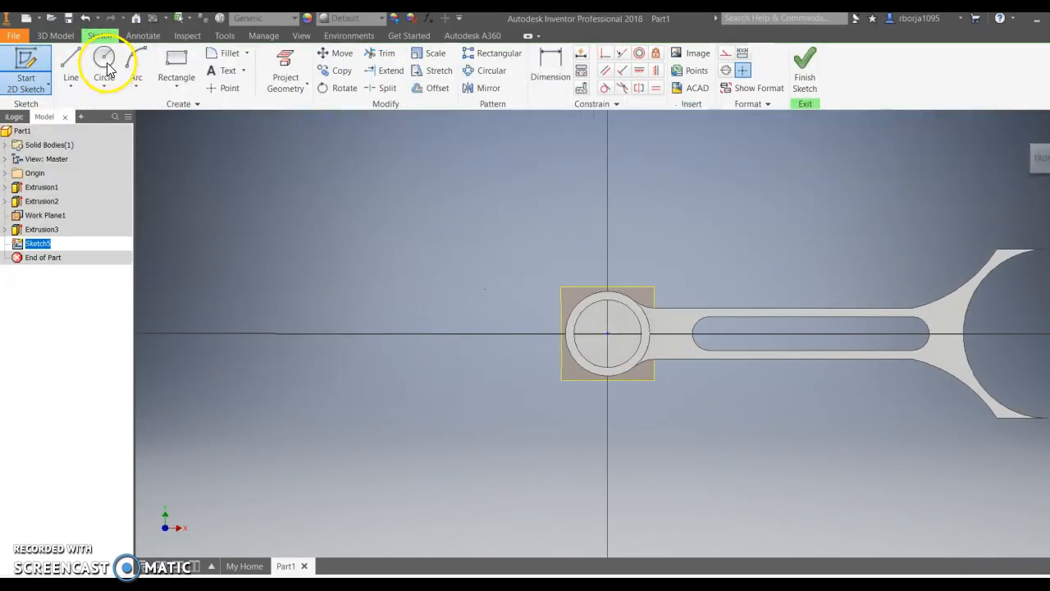
pyautogui.click(607, 334)
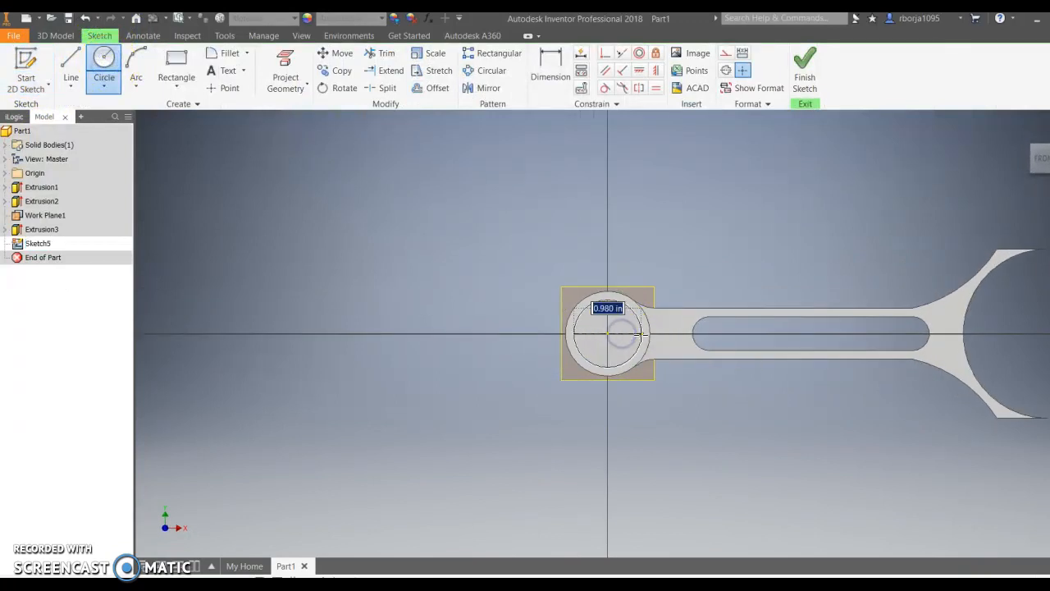
pyautogui.click(640, 333)
pyautogui.click(804, 66)
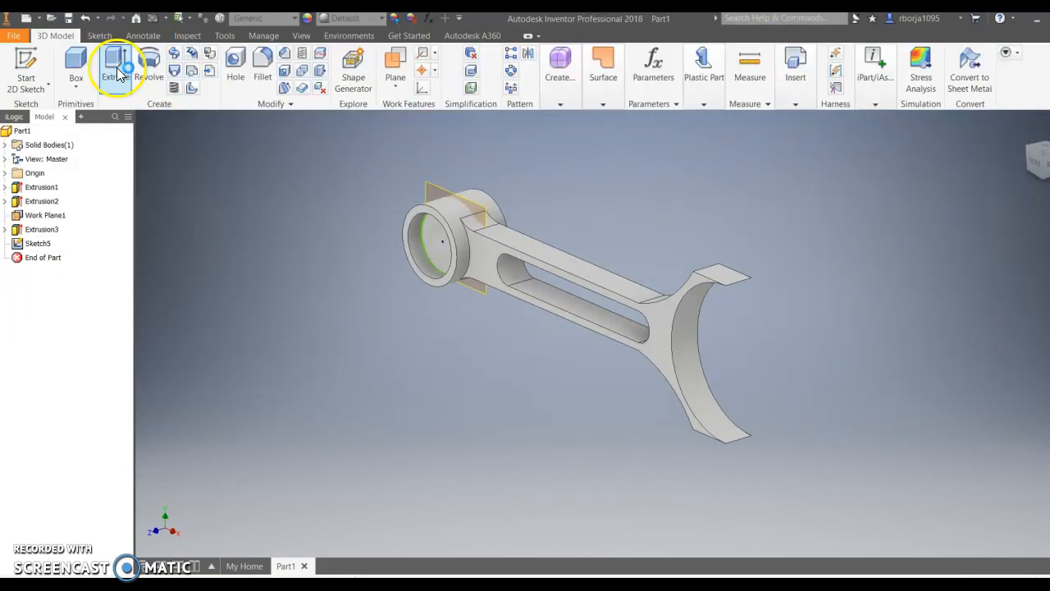
# - Cut the bore circle 0.5 in into the tube to open the blocked bore
pyautogui.click(119, 74)
pyautogui.click(288, 216)
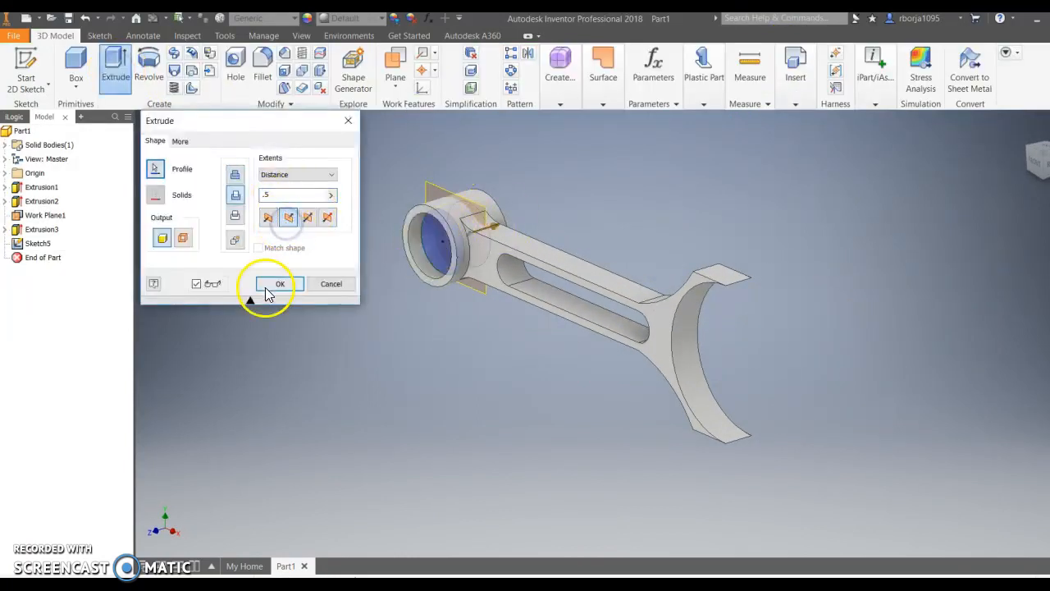
pyautogui.click(272, 287)
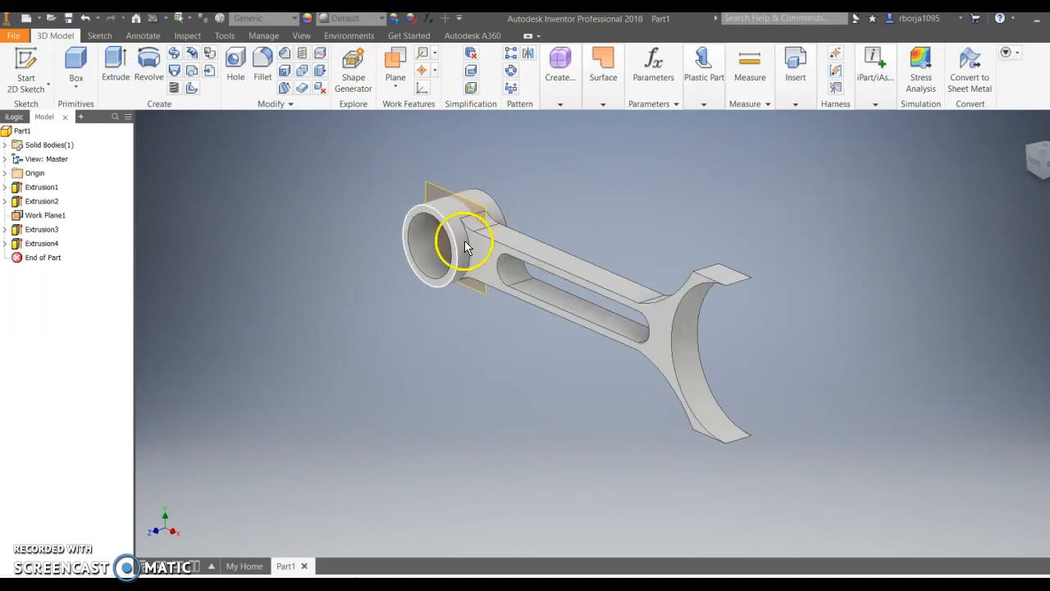
# - In a new front-facing sketch, draw a 2.5 in diameter circle centred on the arm's semicircular open end
pyautogui.moveTo(797, 330); pyautogui.dragTo(700, 299, button='middle')
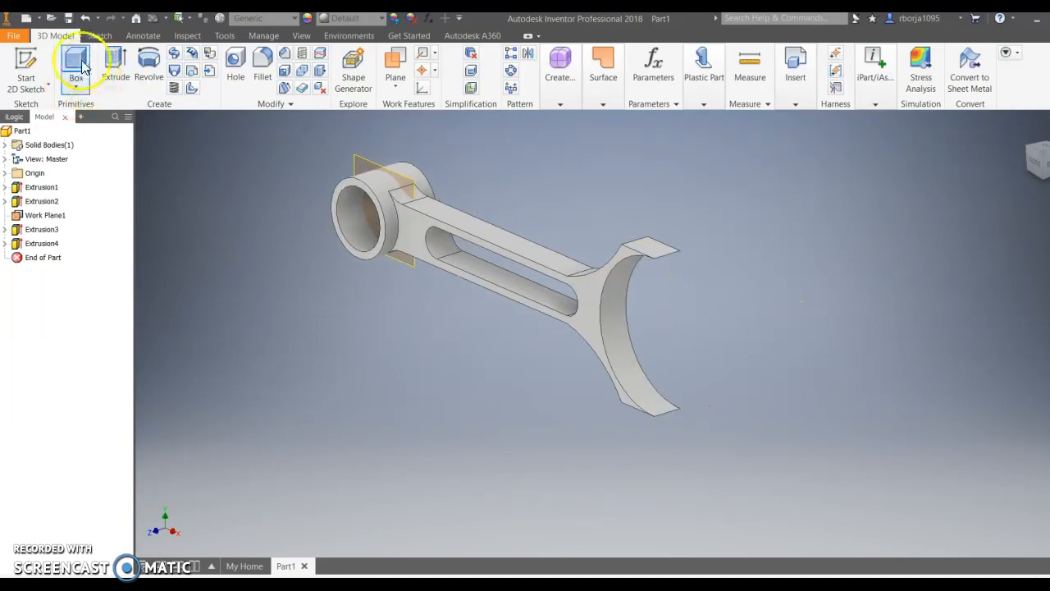
pyautogui.click(38, 58)
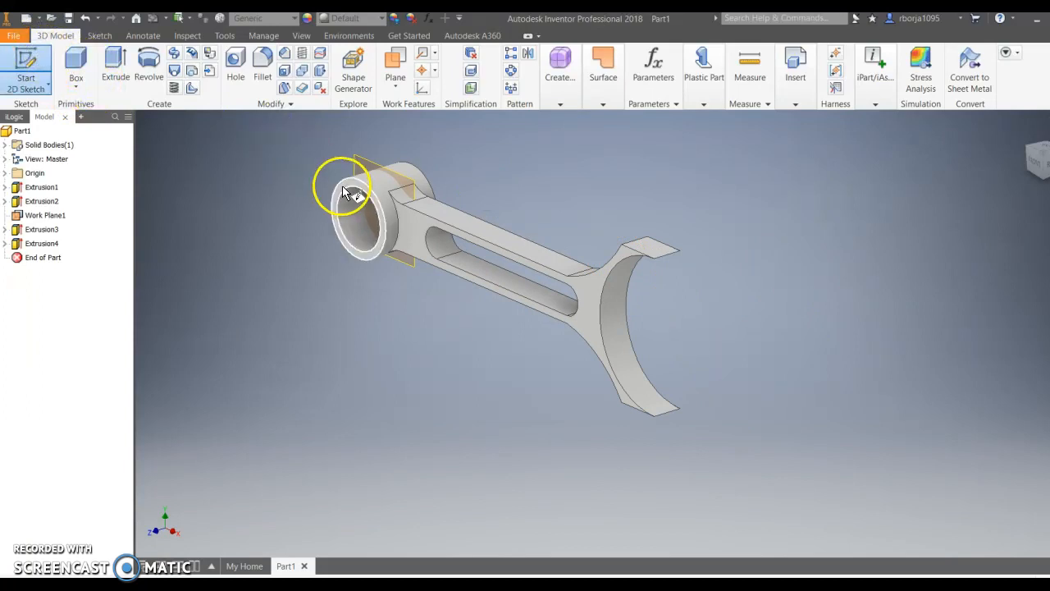
pyautogui.click(636, 200)
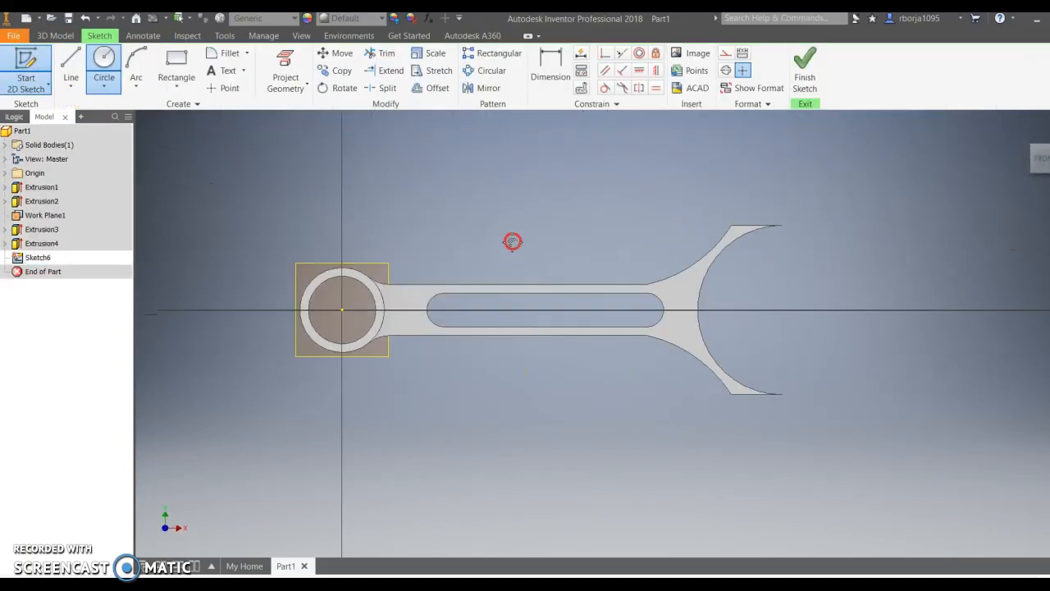
pyautogui.click(104, 59)
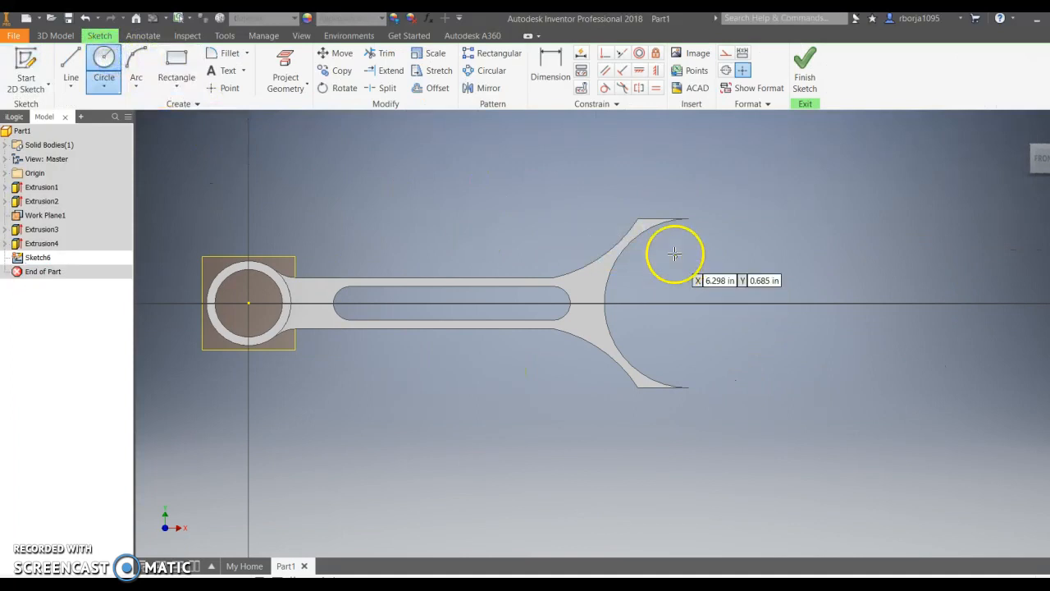
pyautogui.click(689, 304)
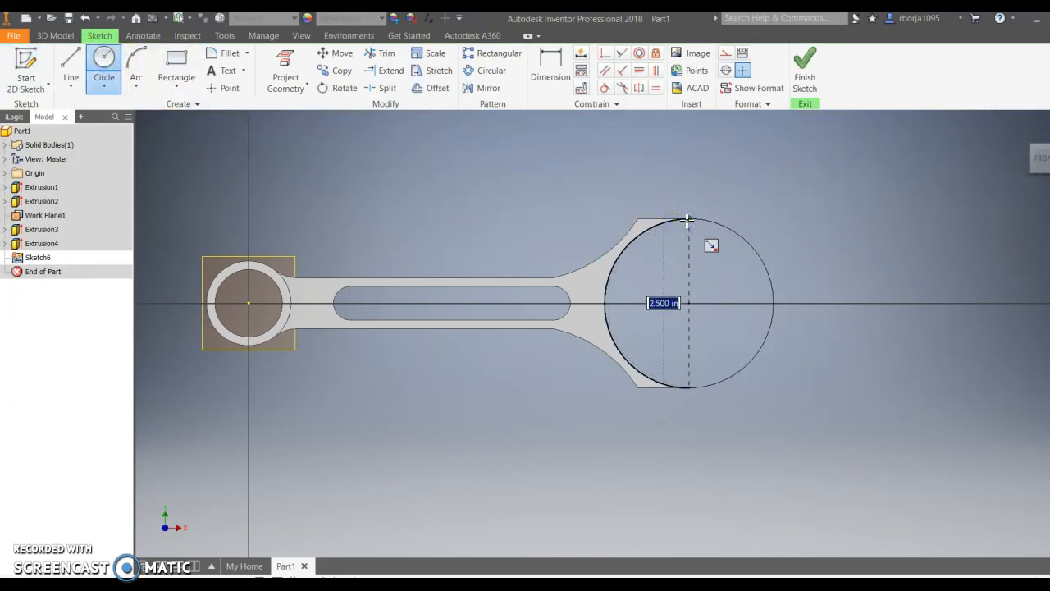
pyautogui.click(687, 220)
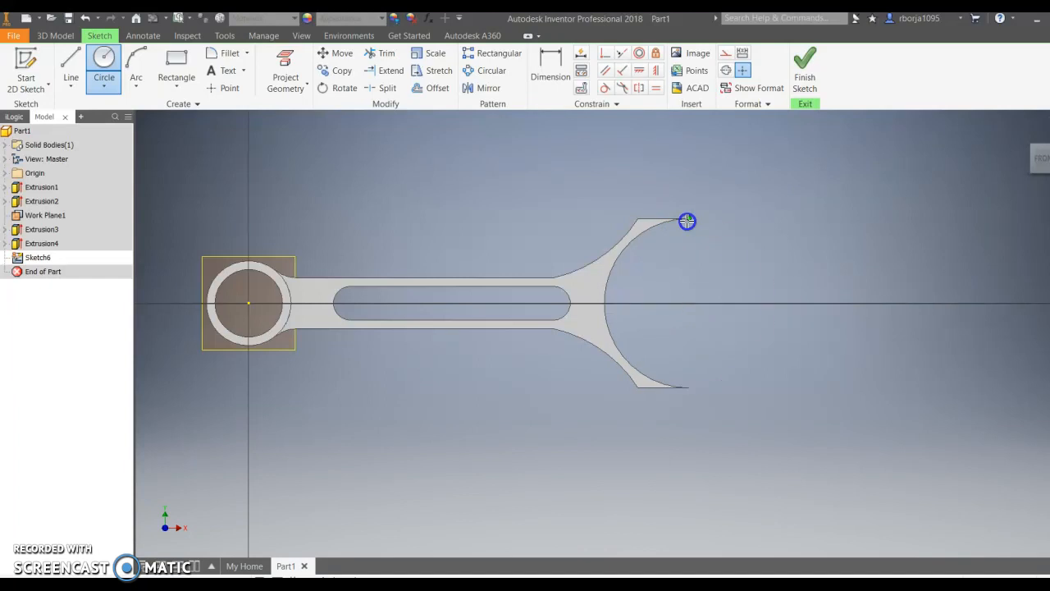
pyautogui.press('Escape')
pyautogui.click(664, 264)
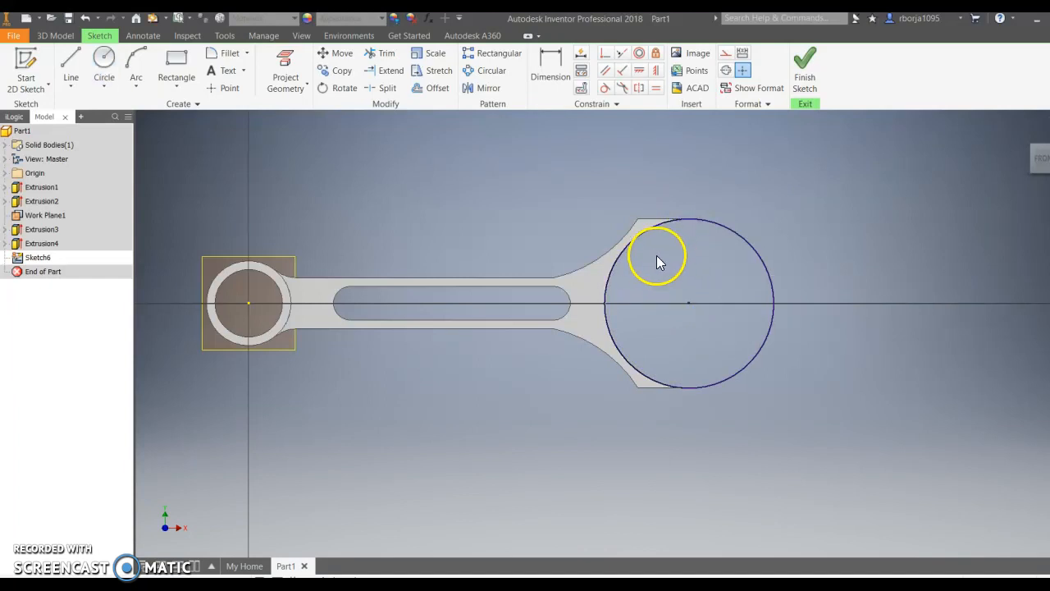
# - Try a concentric 1 in diameter circle inside the 2.5 in circle and remove it
pyautogui.click(96, 62)
pyautogui.click(689, 303)
pyautogui.write('1')
pyautogui.press('Return')
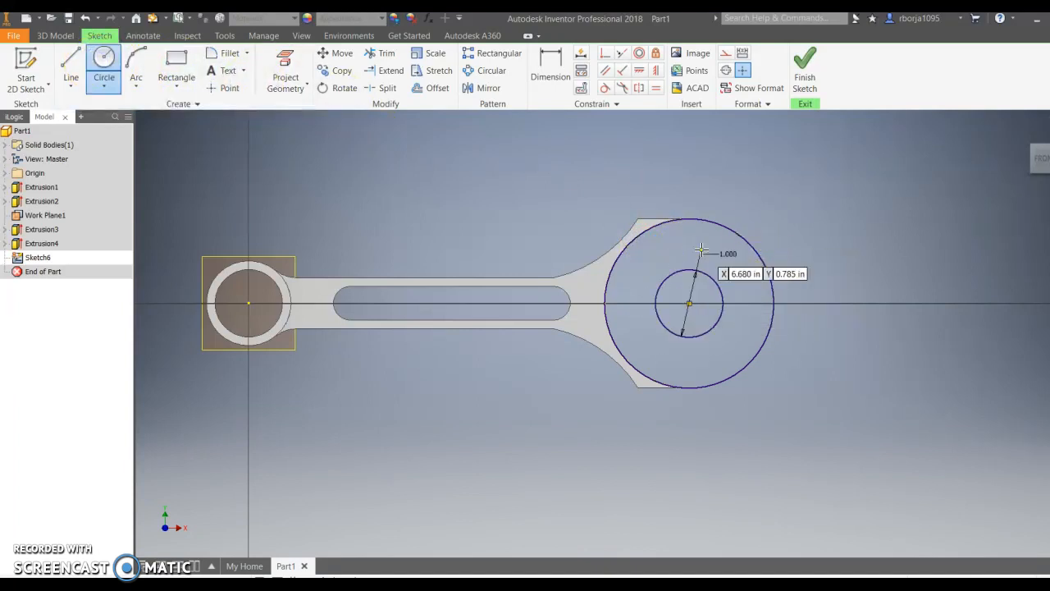
pyautogui.click(680, 258)
pyautogui.rightClick(687, 270)
pyautogui.click(315, 157)
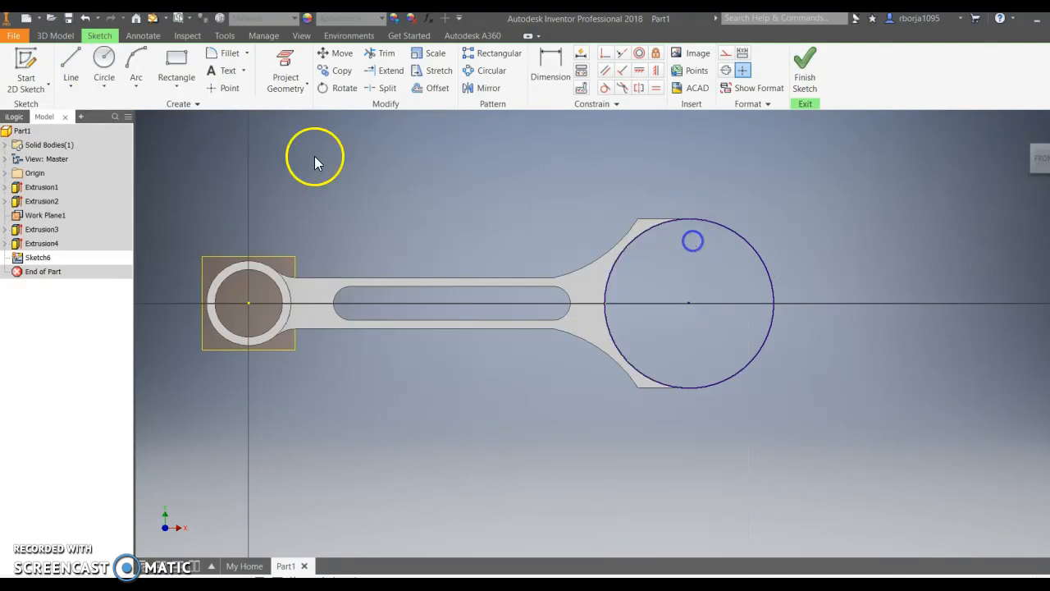
pyautogui.click(70, 58)
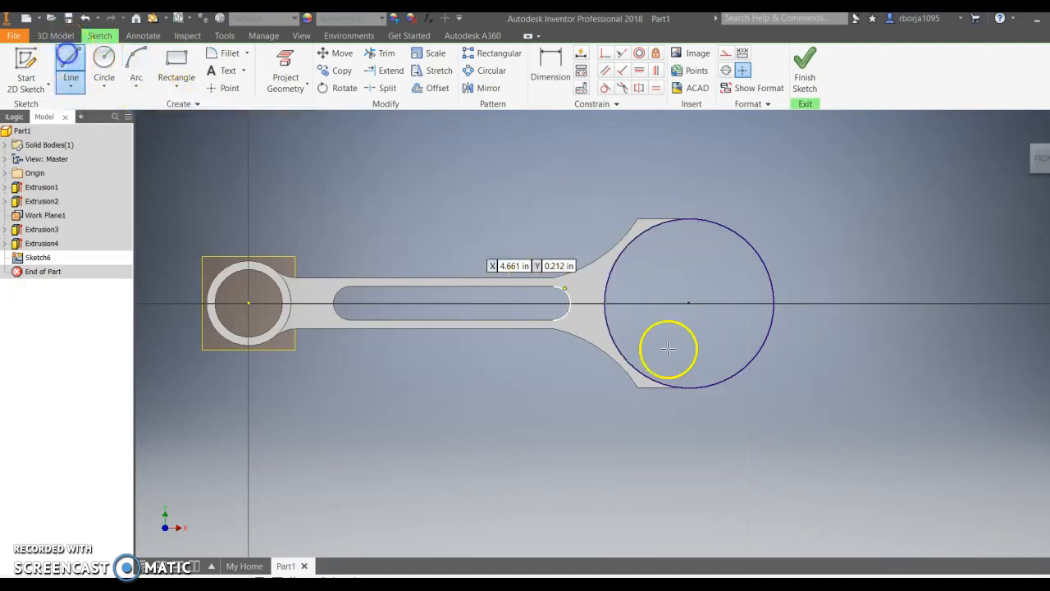
pyautogui.click(689, 303)
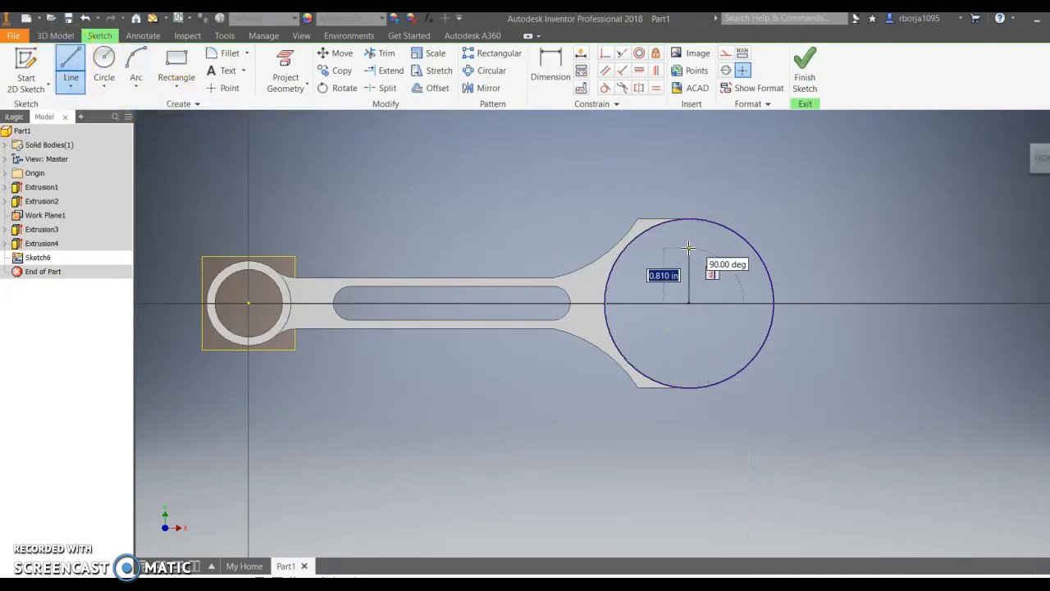
pyautogui.press('Escape')
# - Draw a 2 in diameter circle concentric with the 2.5 in circle at the arm's open end
pyautogui.click(103, 61)
pyautogui.click(687, 303)
pyautogui.write('2')
pyautogui.press('Return')
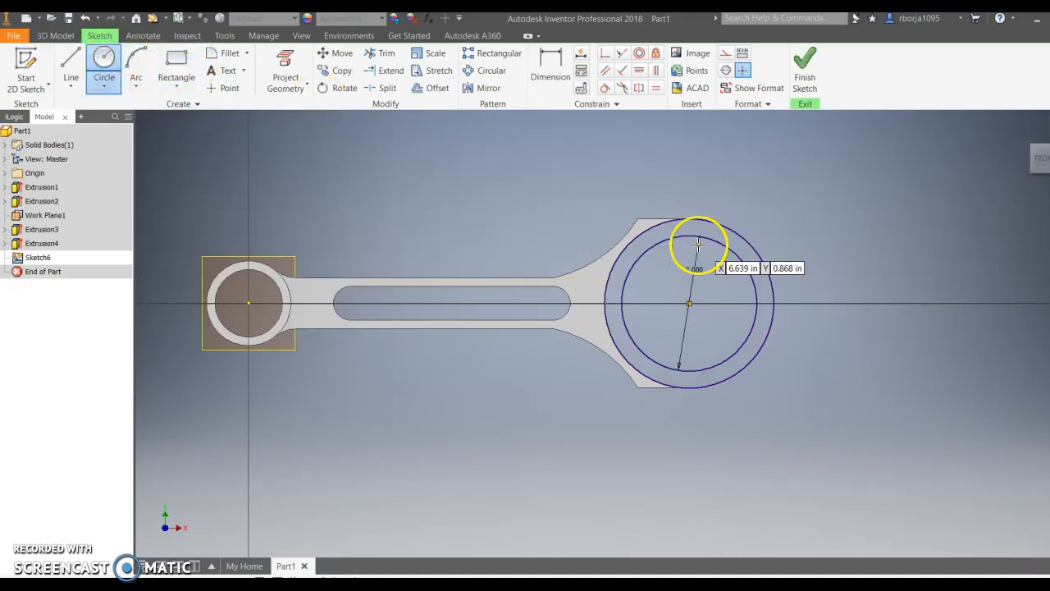
pyautogui.press('Escape')
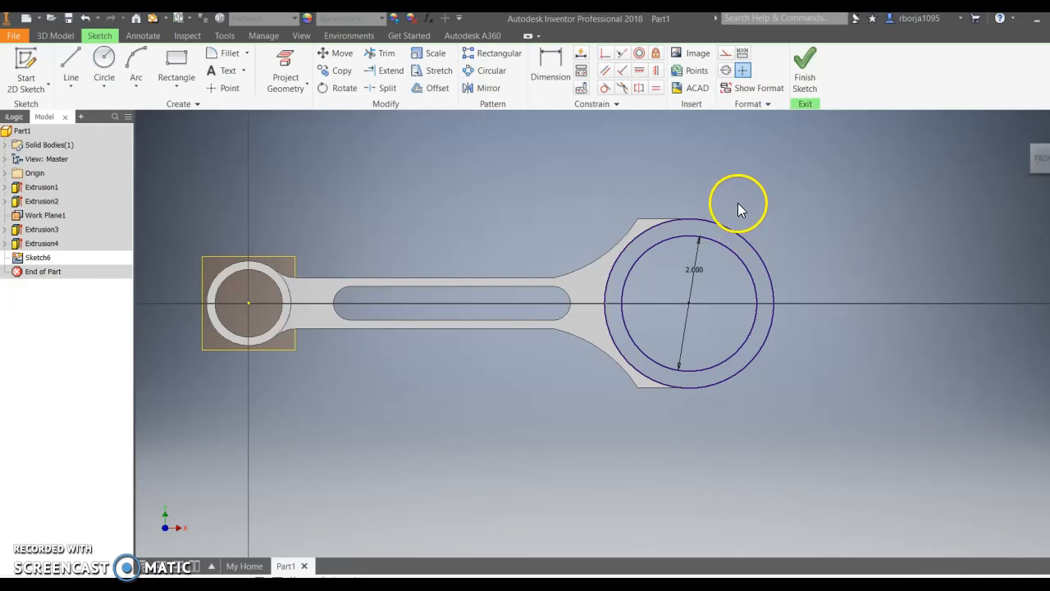
# - Draw two short vertical lines joining the 2 in and 2.5 in circles at their highest and lowest points
pyautogui.click(79, 58)
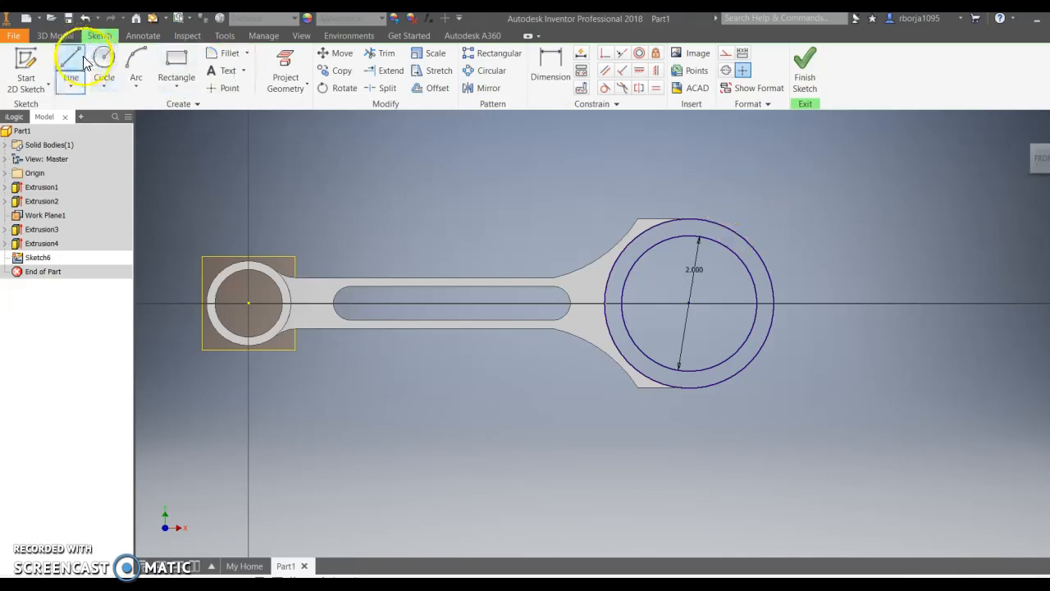
pyautogui.click(688, 236)
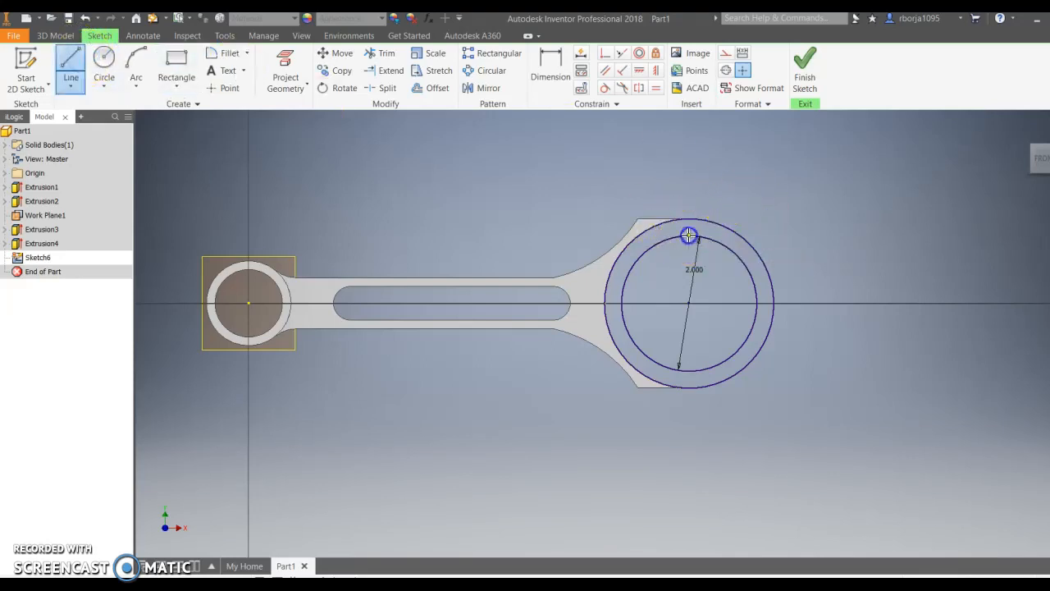
pyautogui.click(688, 219)
pyautogui.click(71, 63)
pyautogui.click(688, 371)
pyautogui.click(689, 386)
pyautogui.press('Escape')
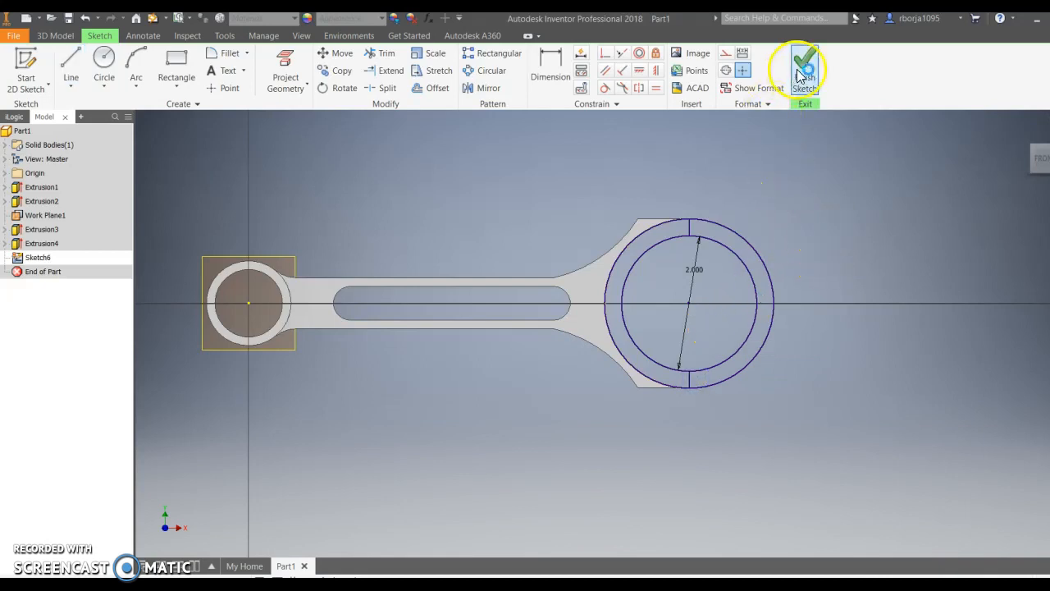
# - Trim the outward-facing halves of both circles to leave a closed half-ring profile at the arm's end, and finish the sketch
pyautogui.click(387, 54)
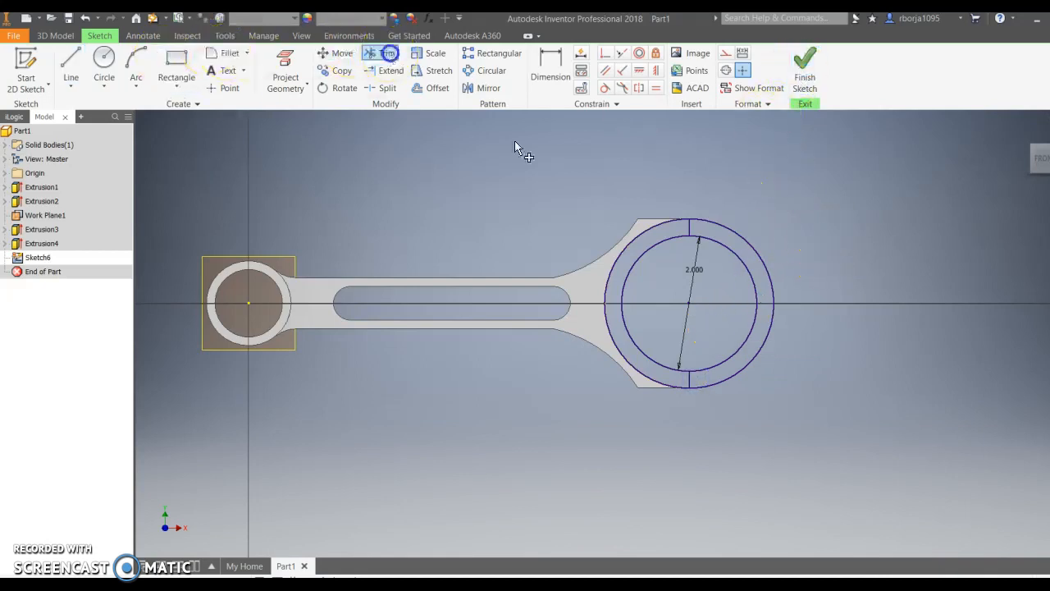
pyautogui.click(701, 219)
pyautogui.click(709, 236)
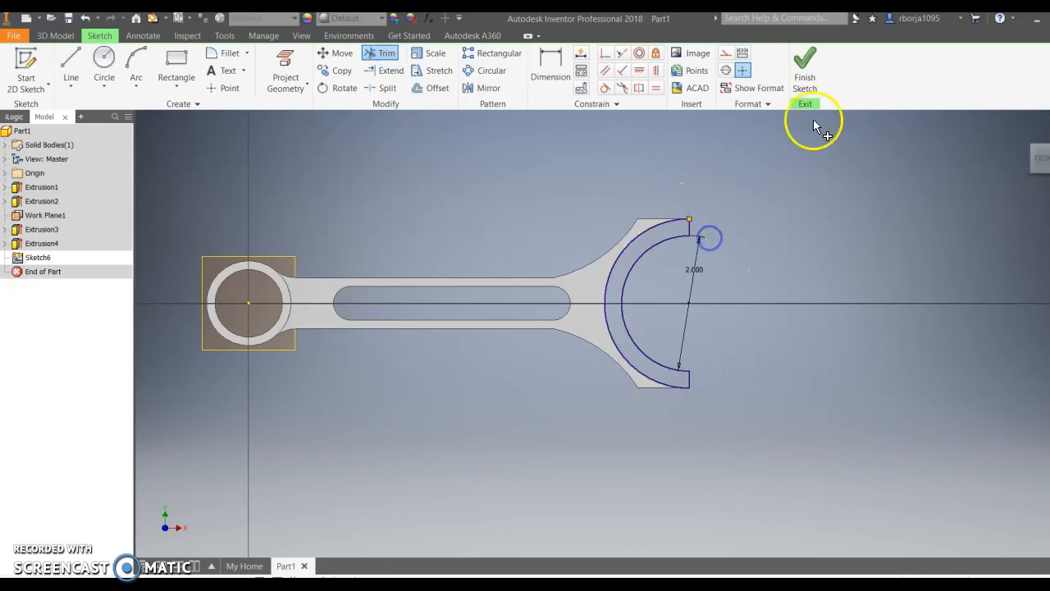
pyautogui.click(803, 67)
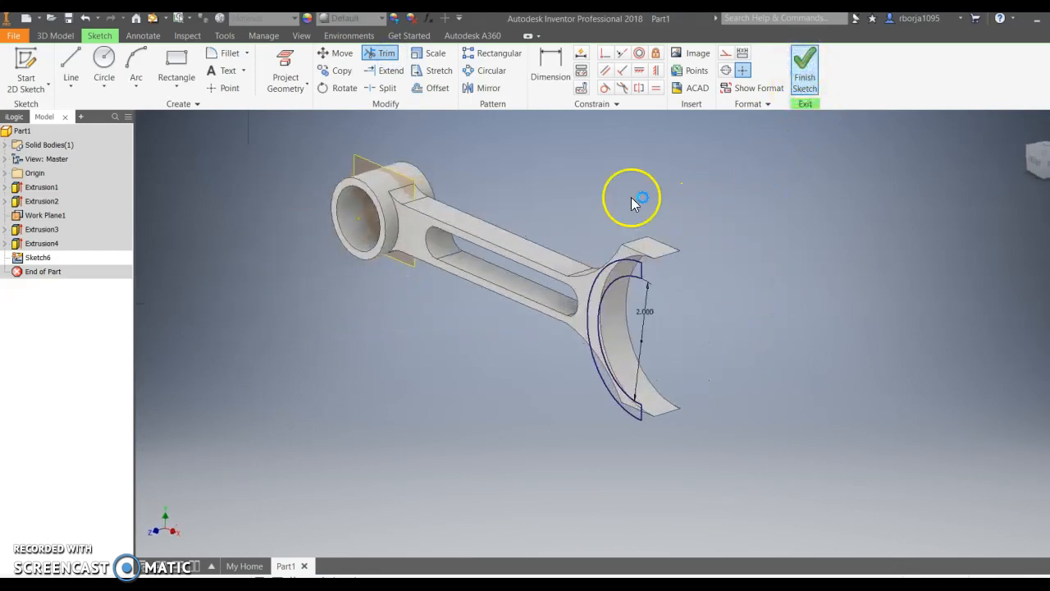
# - Extrude the half-ring profile 1 in in the reversed direction, through the arm's thickness
pyautogui.press('e')
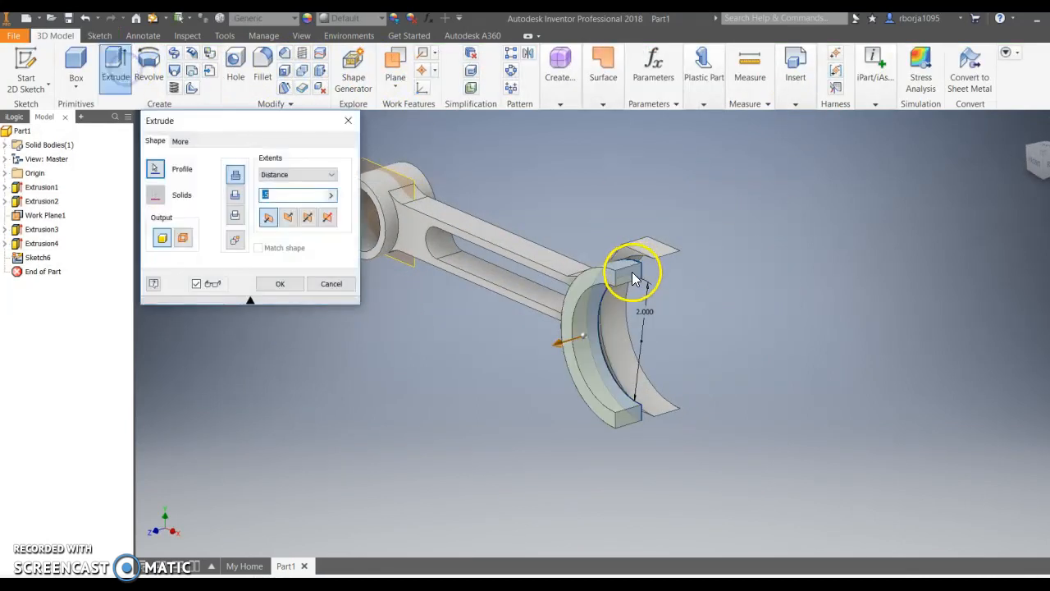
pyautogui.click(292, 217)
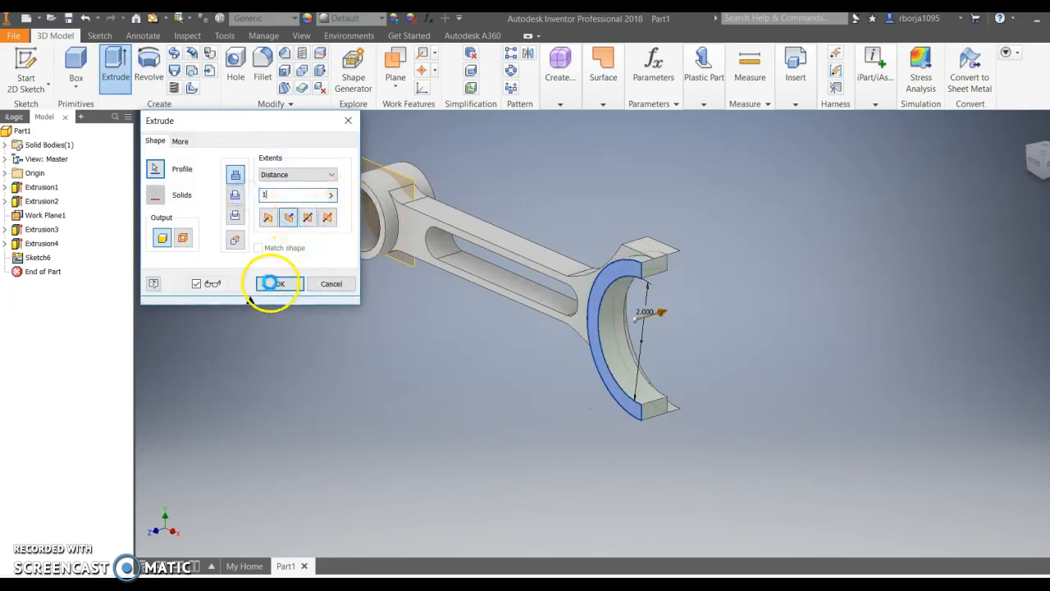
pyautogui.click(276, 284)
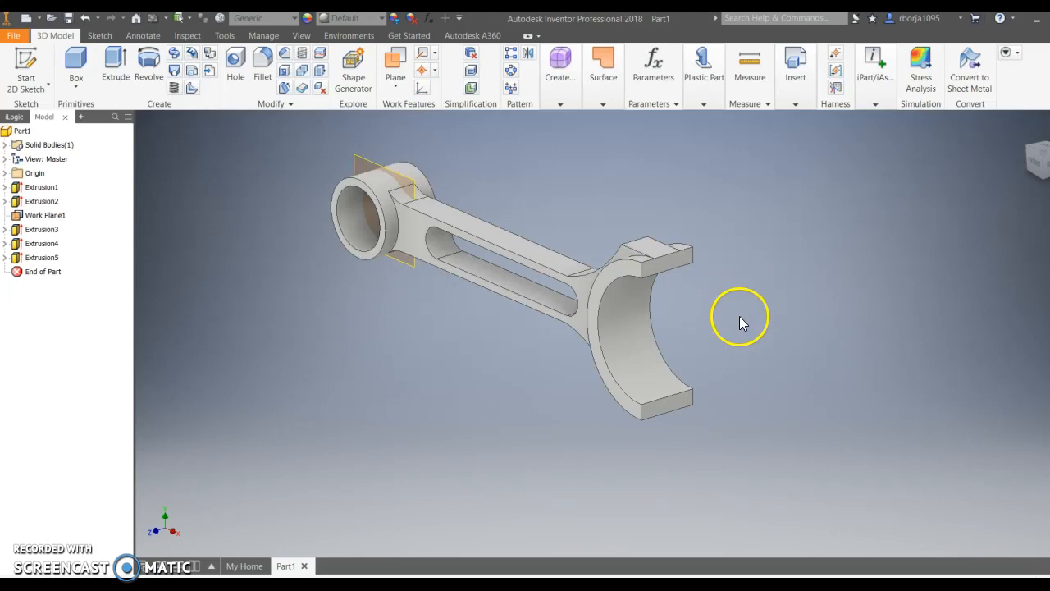
# - In a new sketch on the half ring's end faces, draw a 0.5 in horizontal line along the upper edge from its corner
pyautogui.click(26, 66)
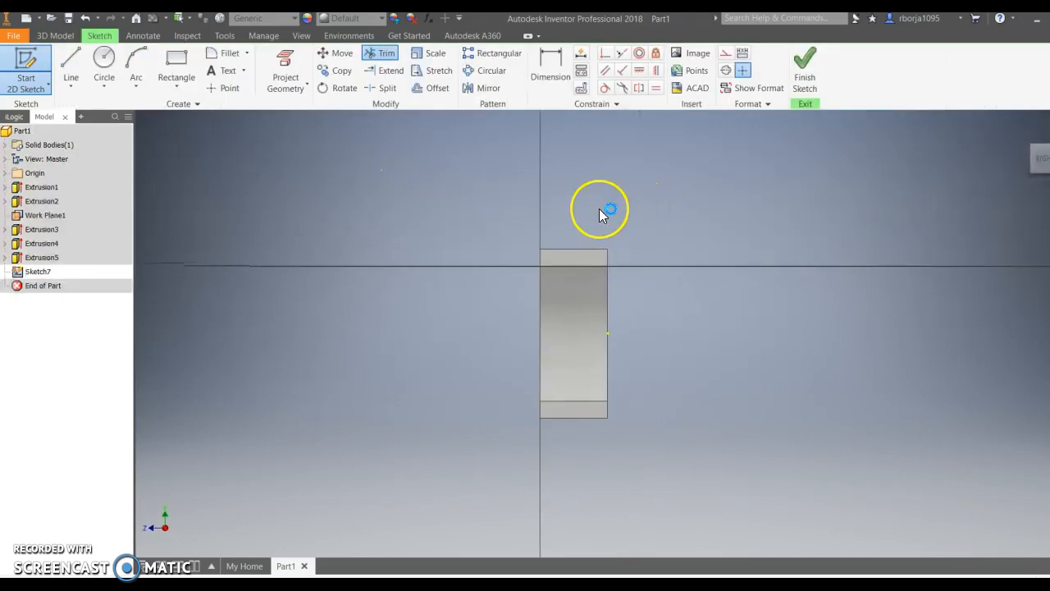
pyautogui.click(609, 225)
pyautogui.click(70, 86)
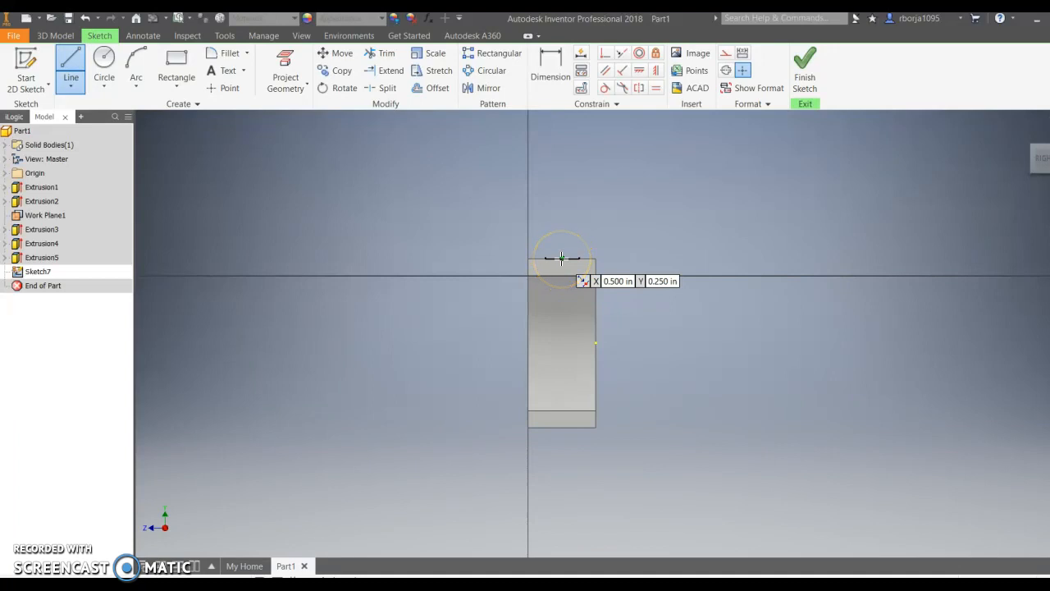
pyautogui.scroll(5, 561, 258)
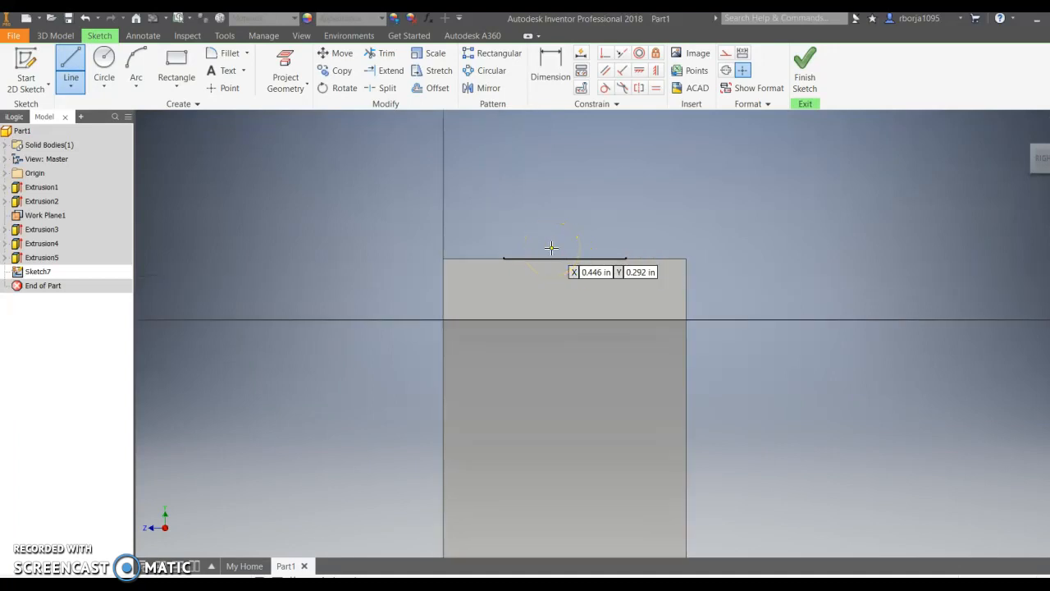
pyautogui.click(571, 260)
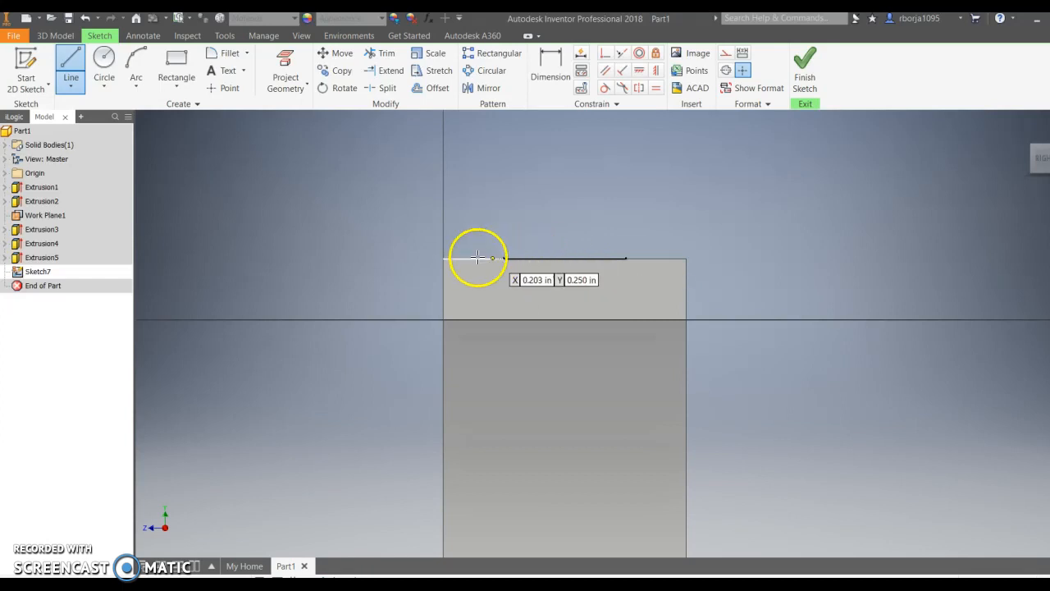
pyautogui.click(444, 259)
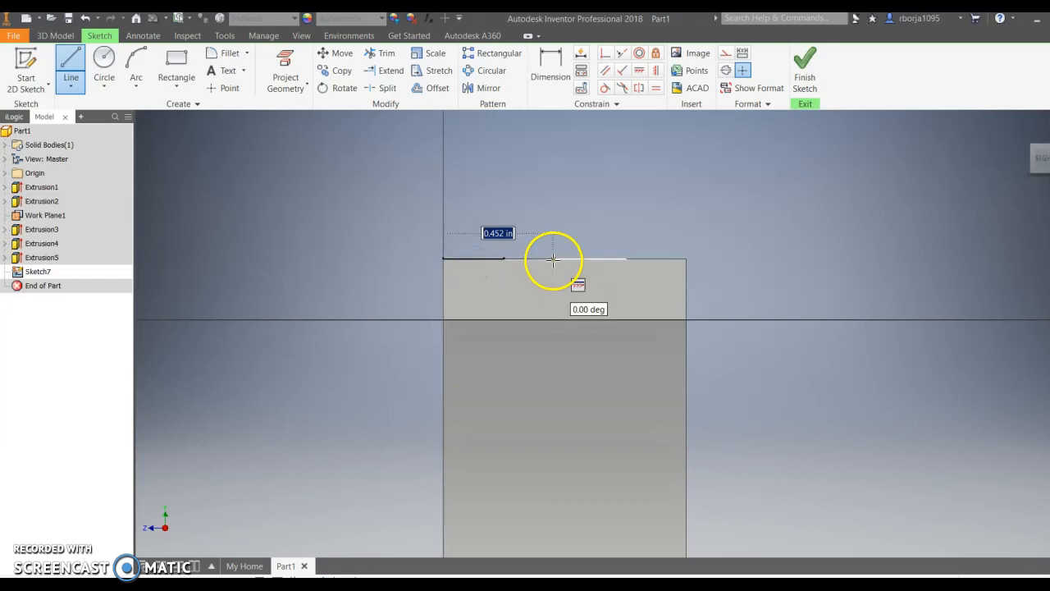
pyautogui.click(553, 259)
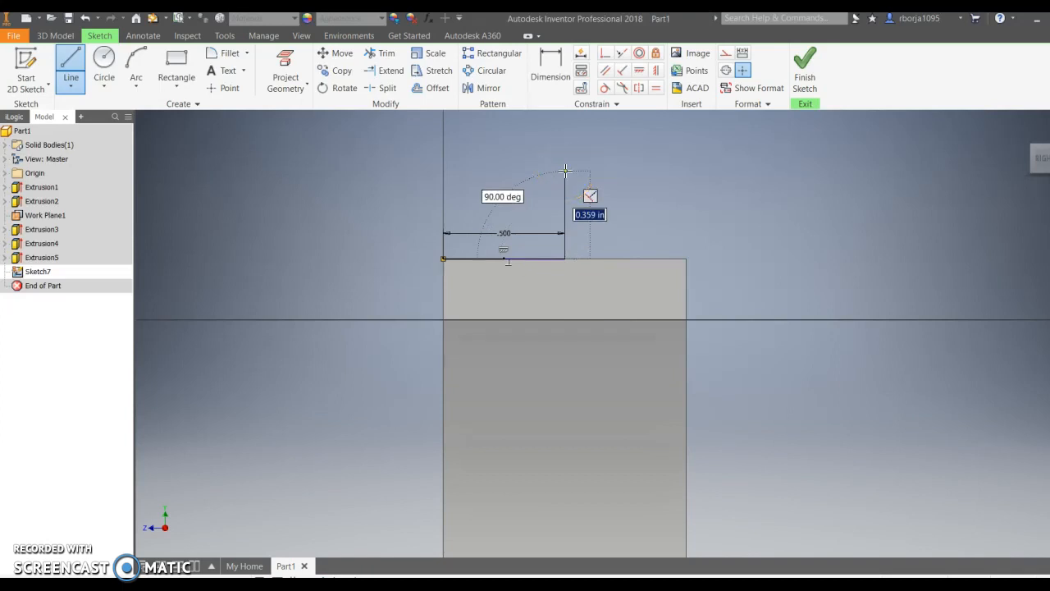
# - Draw a 0.25 in vertical line upward from the end of the 0.5 in line
pyautogui.scroll(-3, 565, 171)
pyautogui.scroll(3, 574, 188)
pyautogui.scroll(-3, 604, 256)
pyautogui.moveTo(604, 264); pyautogui.dragTo(617, 169, button='middle')
pyautogui.moveTo(717, 263)
pyautogui.mouseDown(button='middle')
pyautogui.moveTo(649, 218)
pyautogui.moveTo(639, 370)
pyautogui.mouseUp(button='middle')
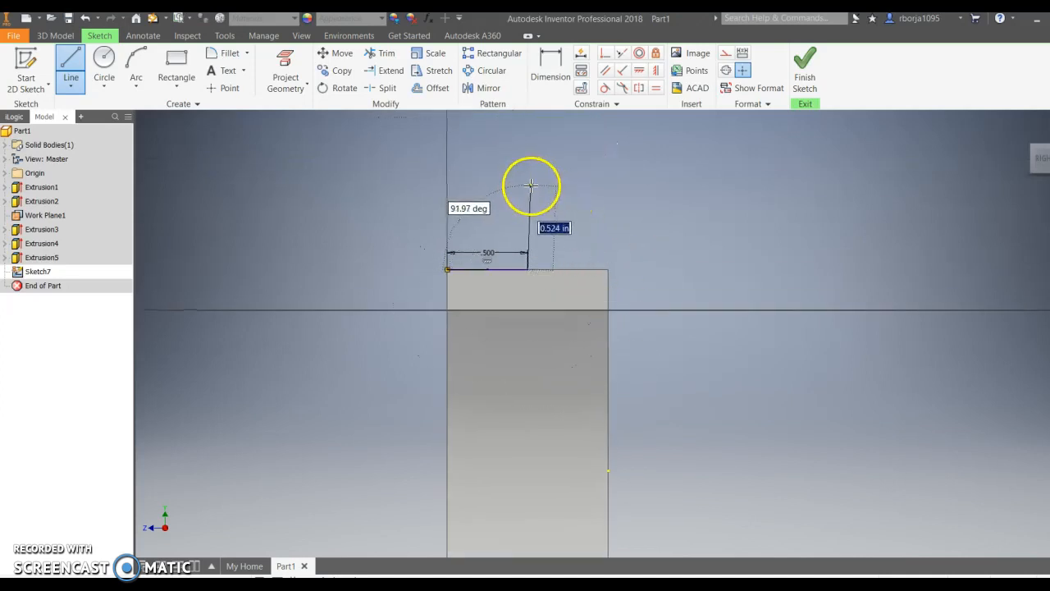
pyautogui.write('.25')
pyautogui.press('Return')
pyautogui.press('Escape')
# - Draw concentric 0.25 in and 0.5 in diameter circles centred on the vertical line's upper end
pyautogui.click(101, 58)
pyautogui.click(527, 230)
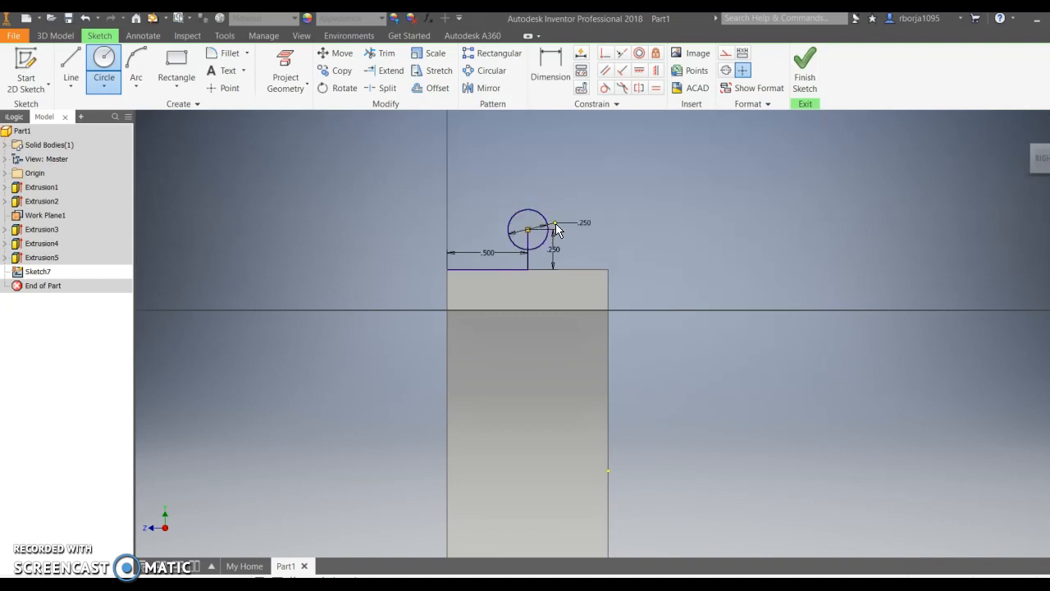
pyautogui.click(100, 53)
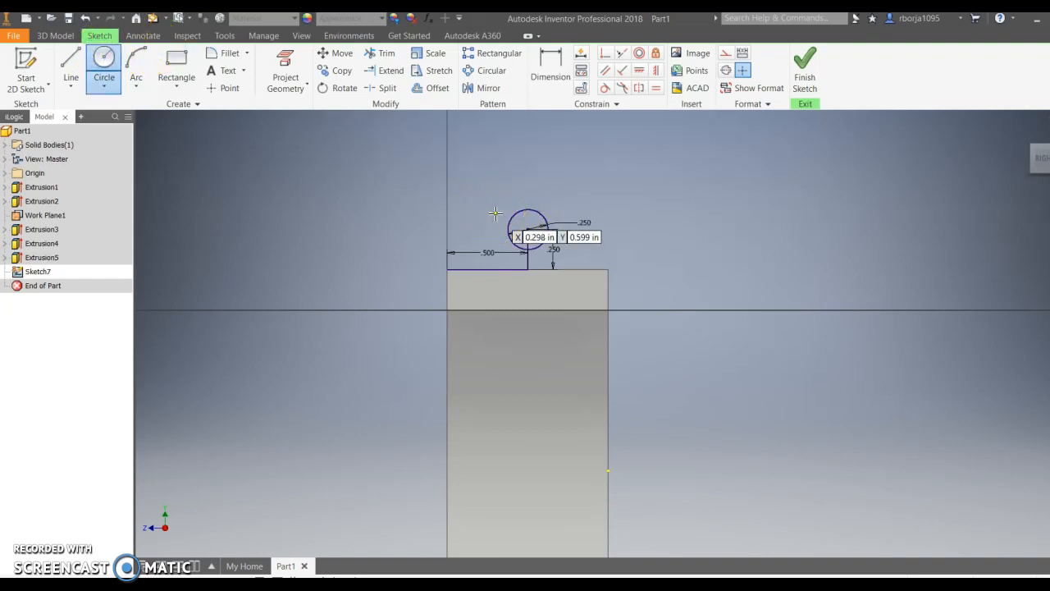
pyautogui.press('Escape')
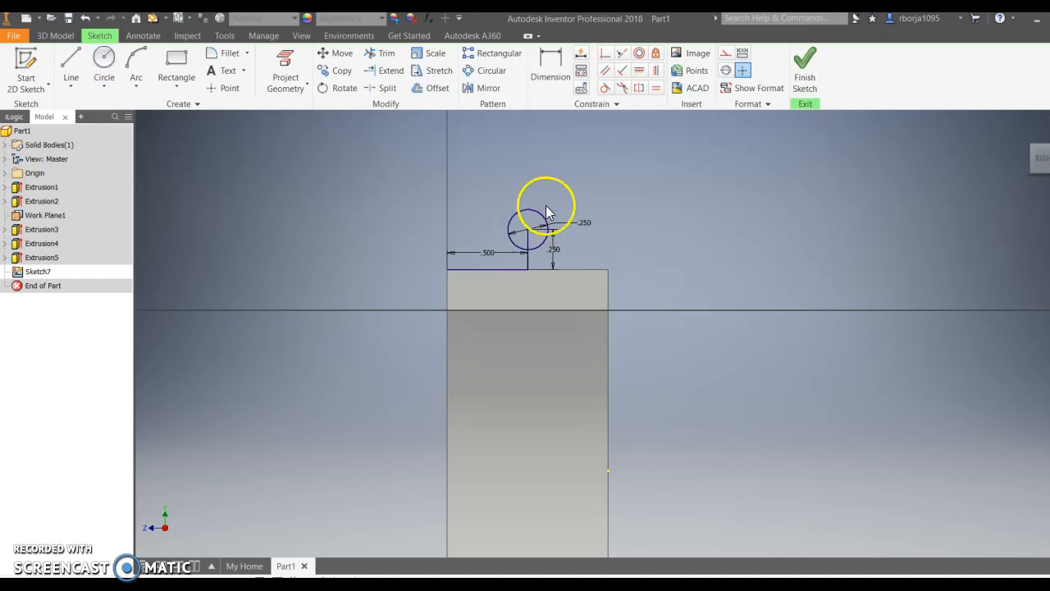
pyautogui.click(103, 58)
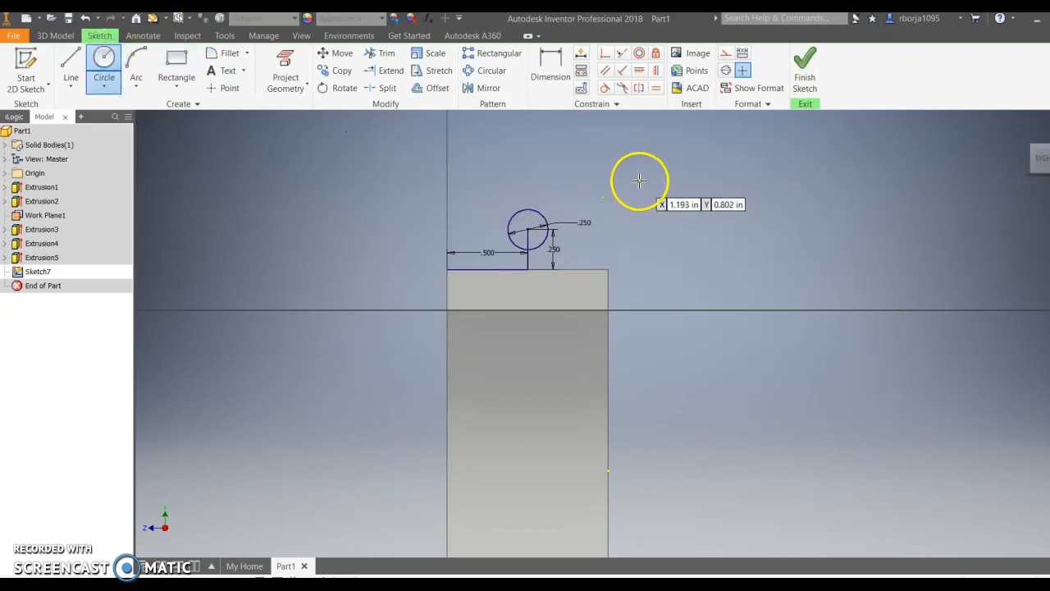
pyautogui.click(528, 230)
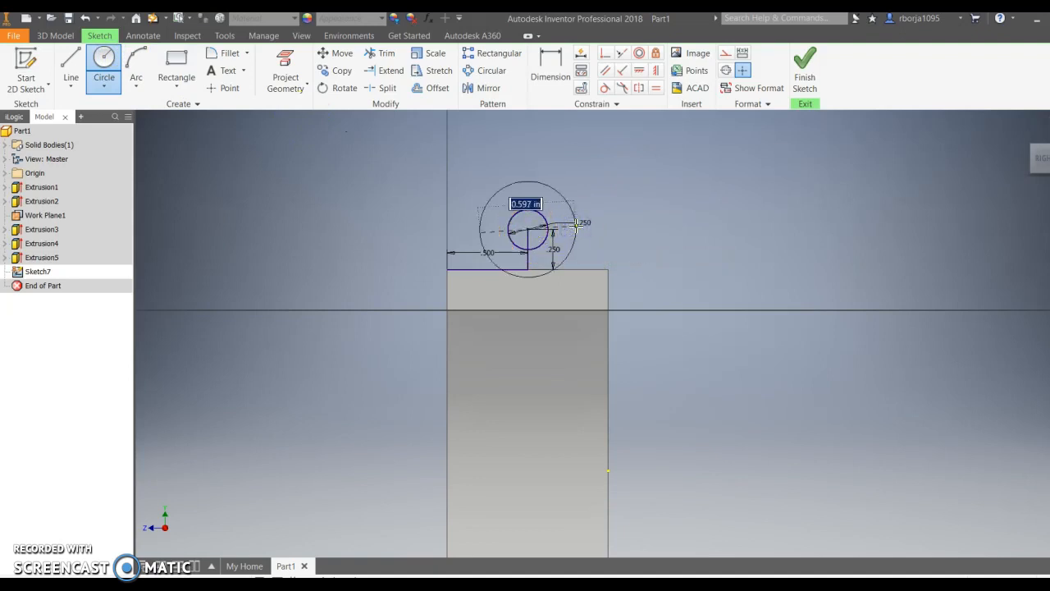
pyautogui.press('Return')
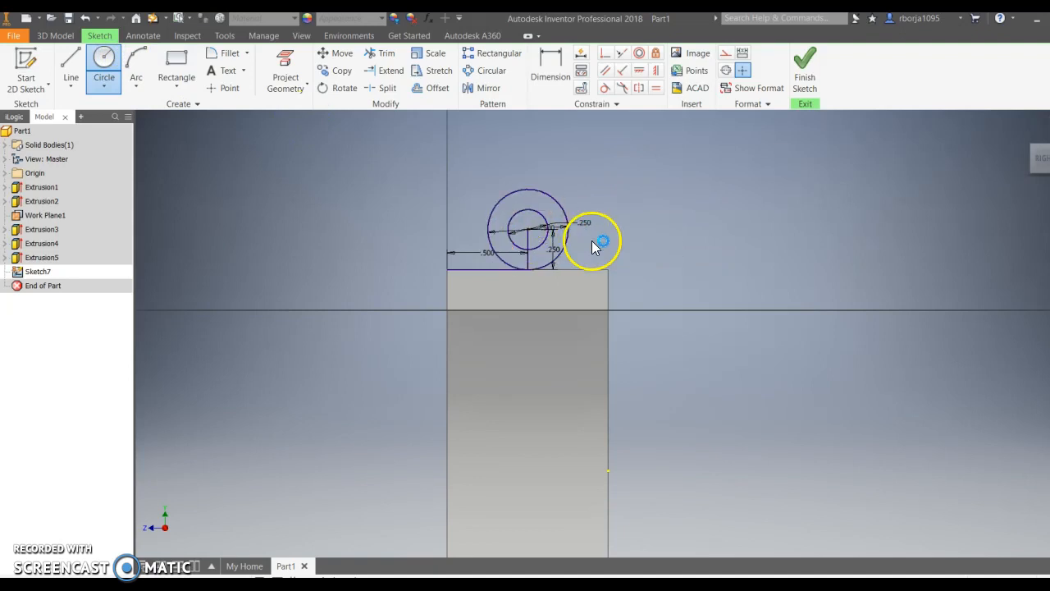
# - Draw vertical lines from both sides of the 0.5 in circle down to the half ring's upper edge
pyautogui.click(70, 67)
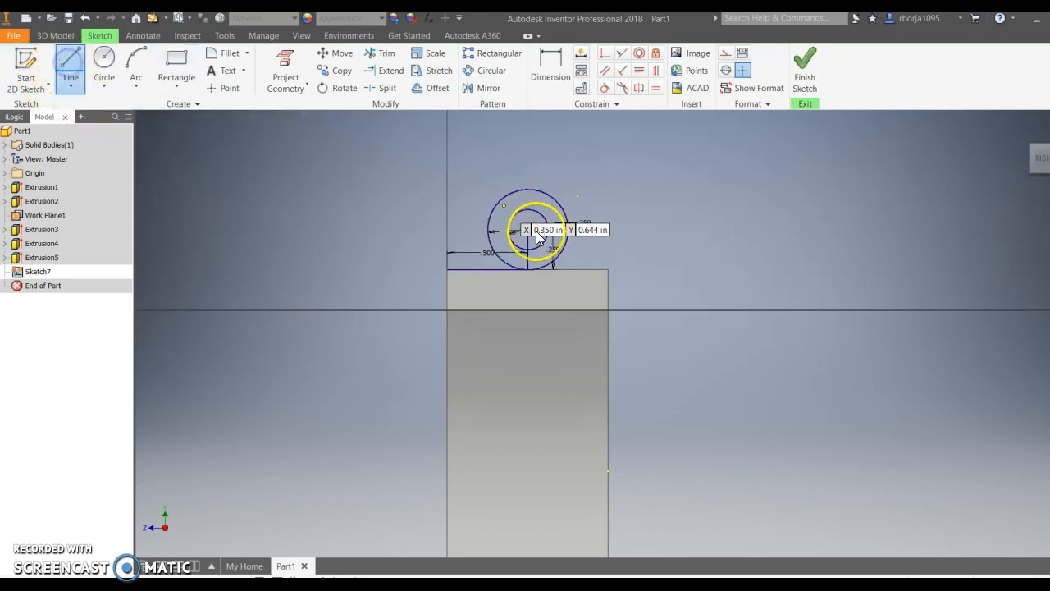
pyautogui.click(489, 230)
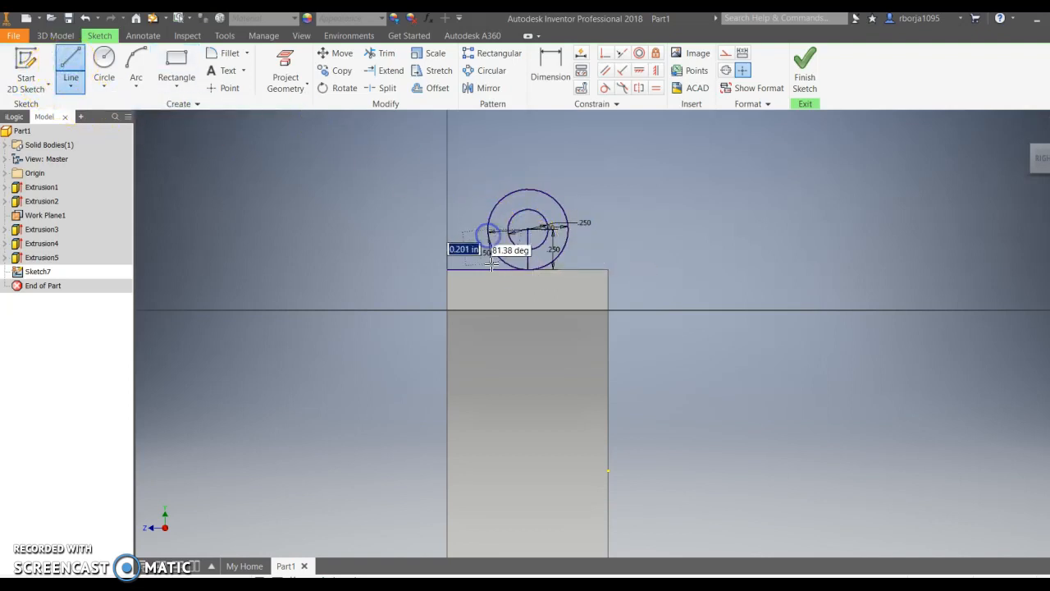
pyautogui.click(488, 269)
pyautogui.rightClick(526, 255)
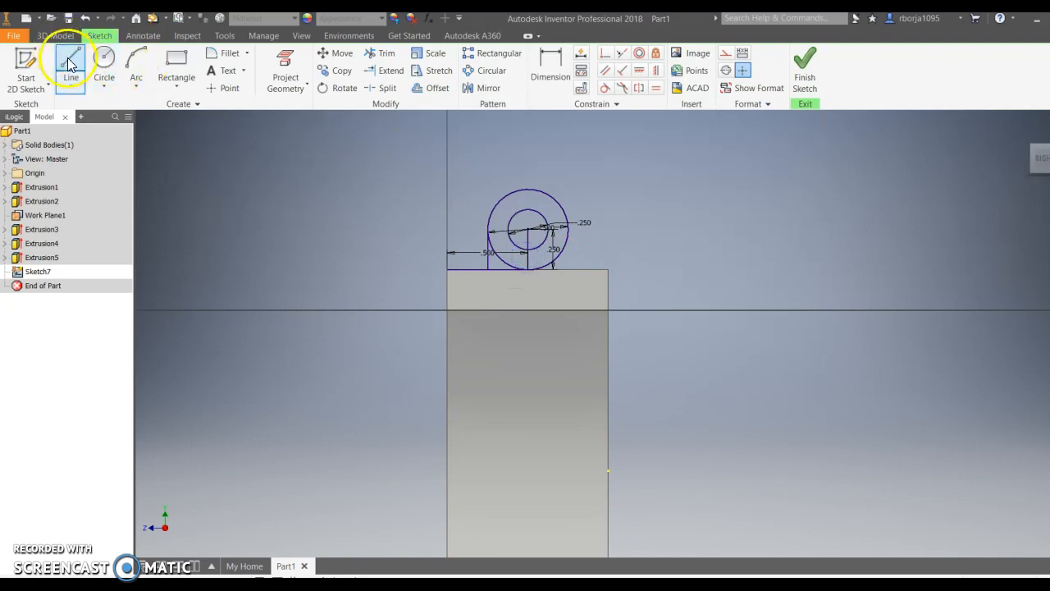
pyautogui.click(569, 232)
pyautogui.click(569, 272)
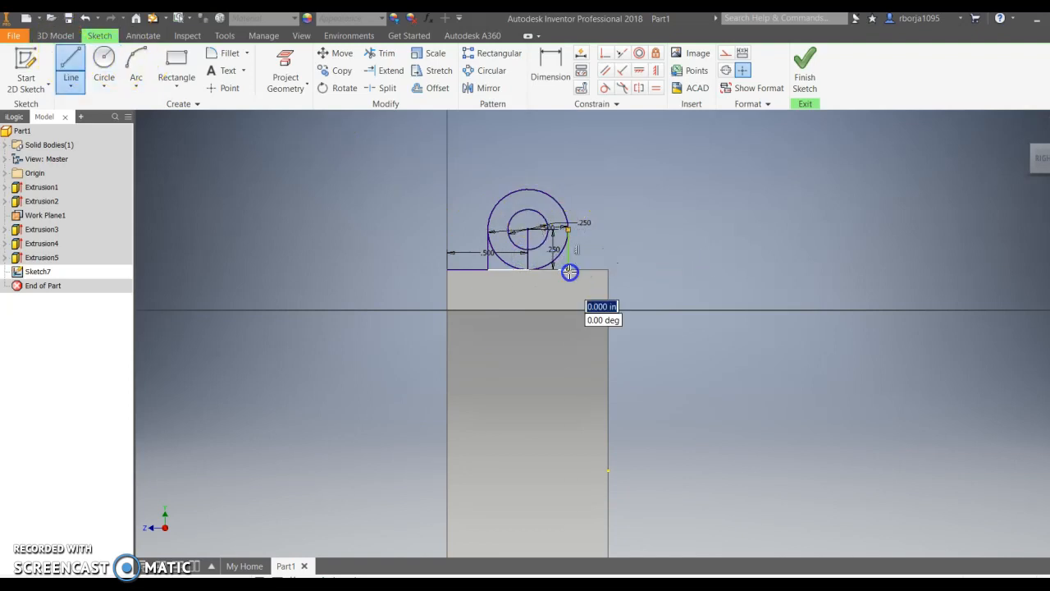
pyautogui.press('Escape')
# - Delete the horizontal sketch line on the upper edge and try to trim the lower arc of the 0.5 in circle
pyautogui.rightClick(513, 260)
pyautogui.click(503, 219)
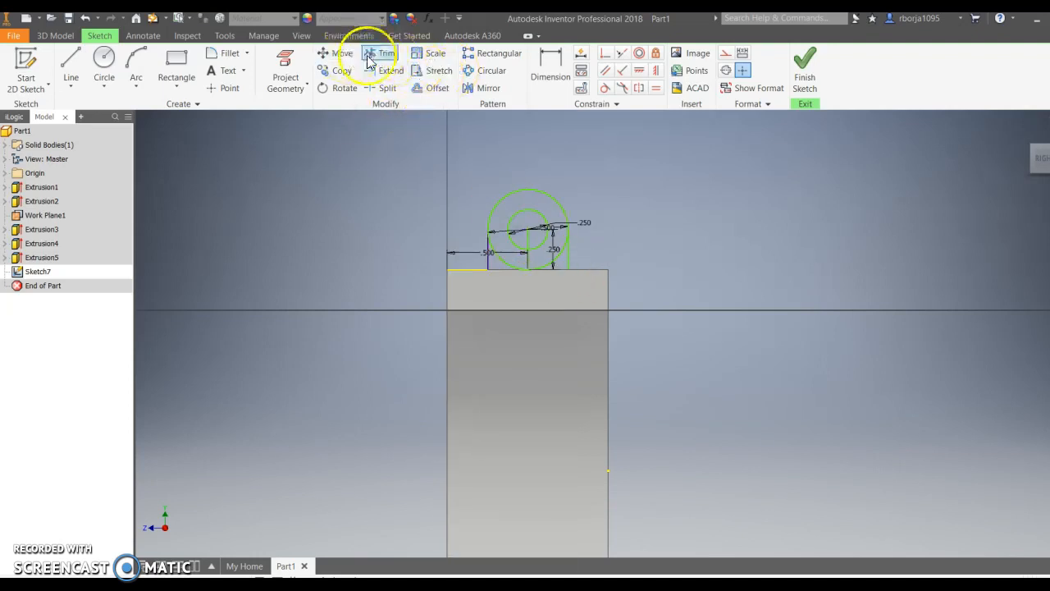
pyautogui.click(551, 260)
pyautogui.click(263, 170)
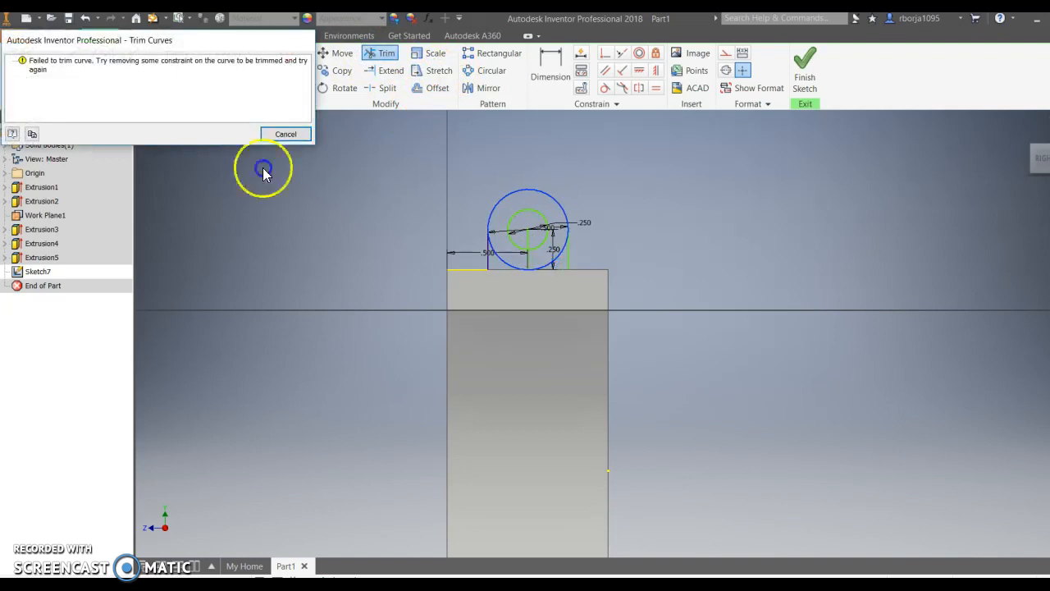
pyautogui.click(283, 135)
# - Draw a horizontal line across the outer circle's diameter and try again to trim its lower arc
pyautogui.click(71, 66)
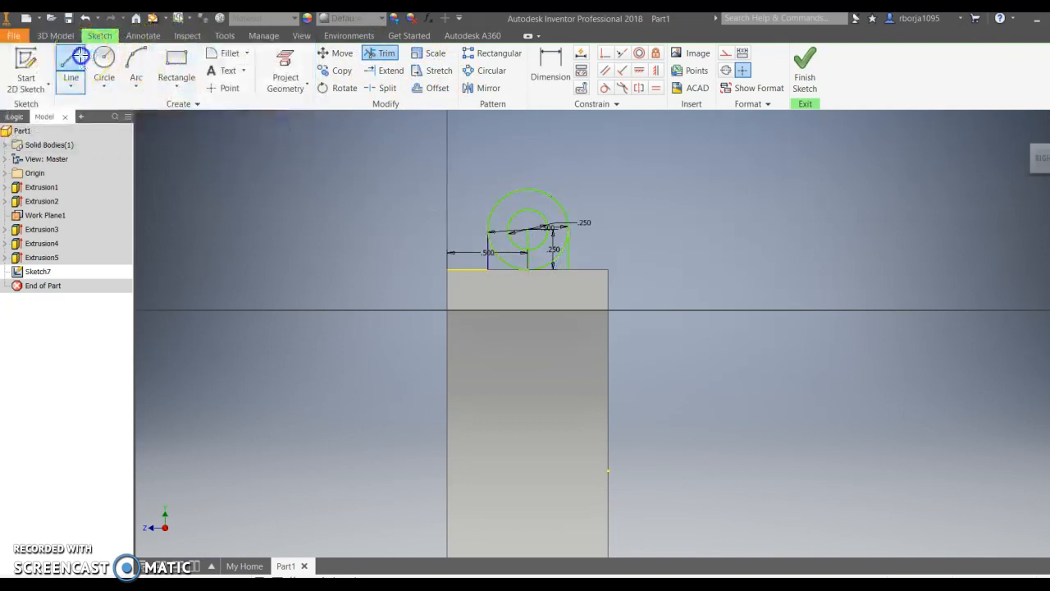
pyautogui.click(488, 231)
pyautogui.click(567, 229)
pyautogui.click(379, 53)
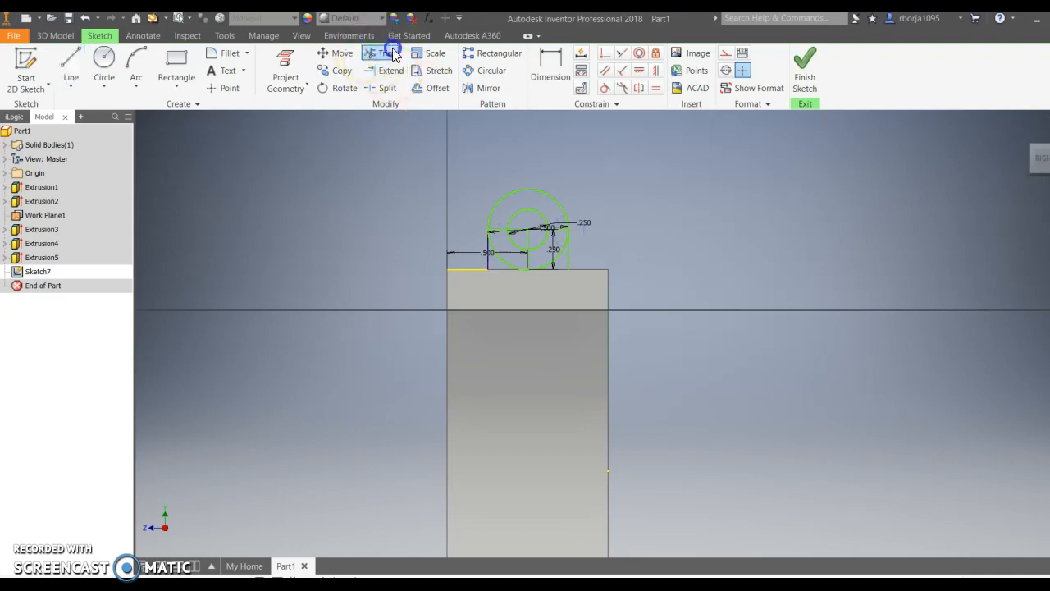
pyautogui.click(503, 258)
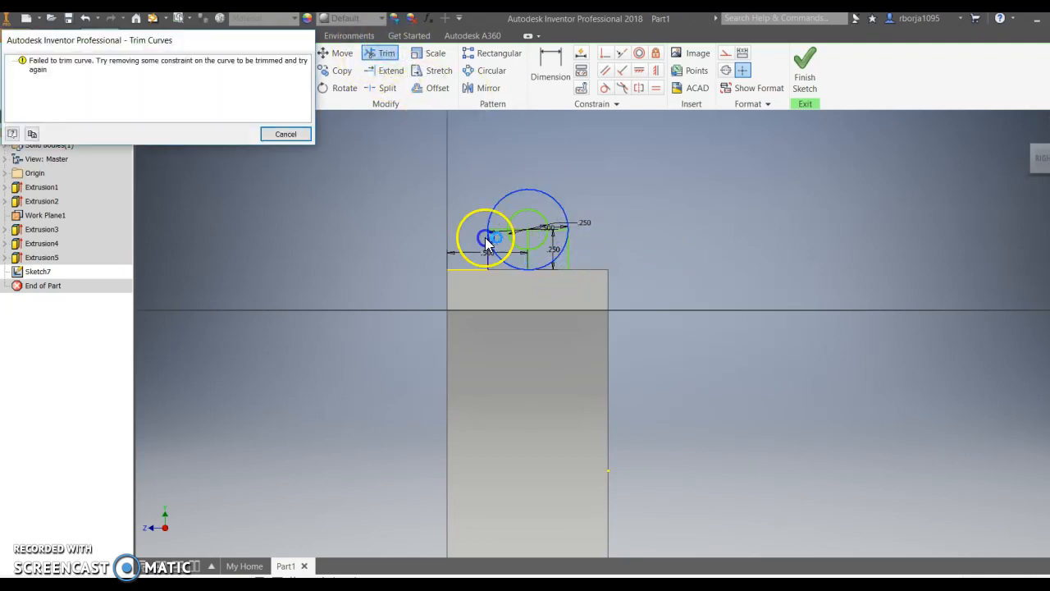
pyautogui.click(294, 135)
# - Delete the horizontal and vertical position dimensions and the diameter dimensions of both circles
pyautogui.scroll(5, 545, 225)
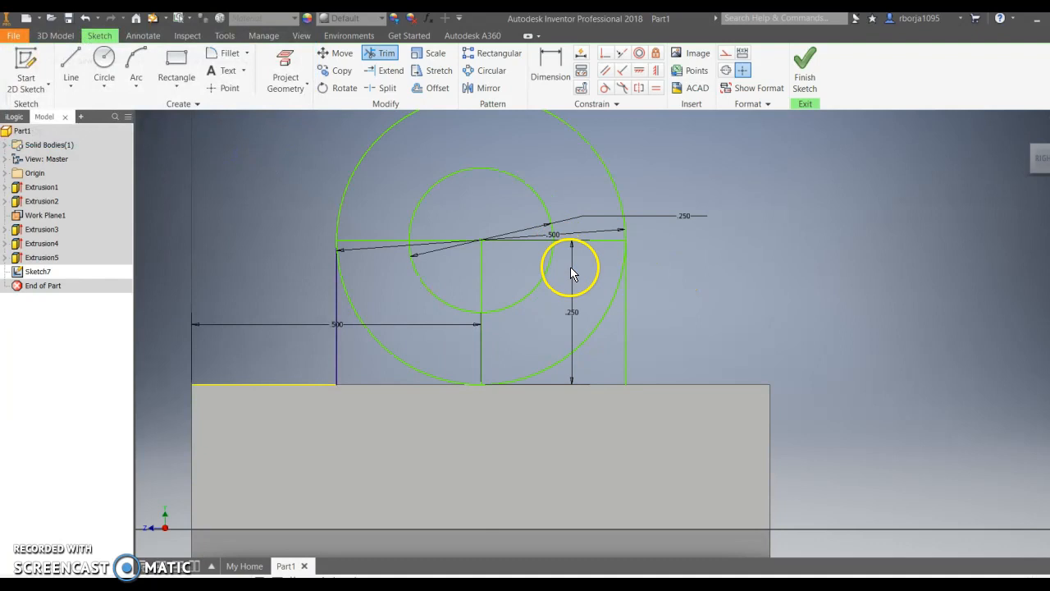
pyautogui.rightClick(572, 269)
pyautogui.rightClick(571, 269)
pyautogui.click(570, 226)
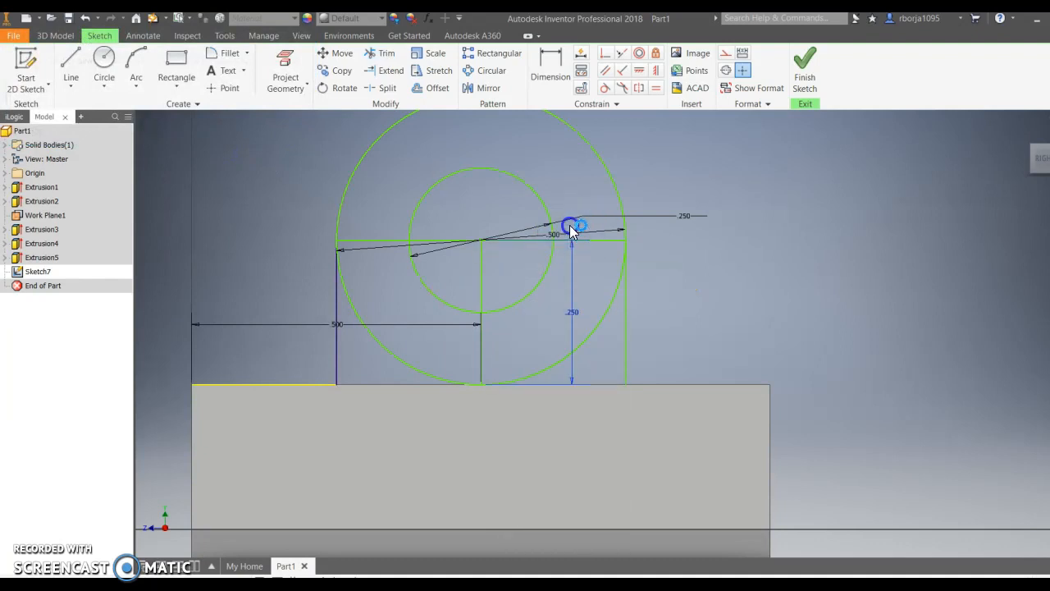
pyautogui.rightClick(385, 332)
pyautogui.click(381, 288)
pyautogui.rightClick(589, 215)
pyautogui.click(578, 181)
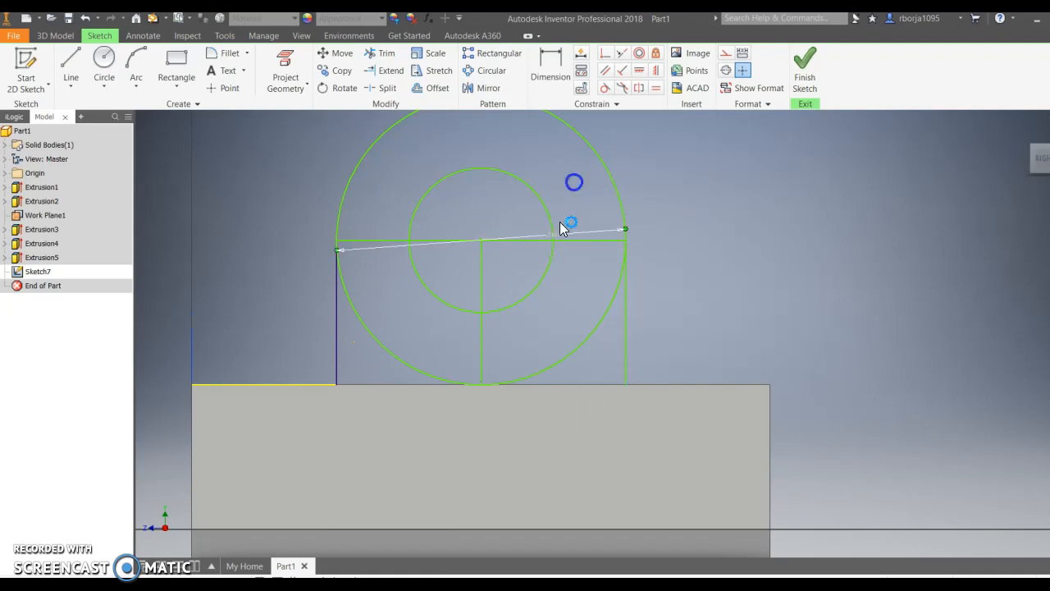
pyautogui.rightClick(565, 235)
pyautogui.click(570, 197)
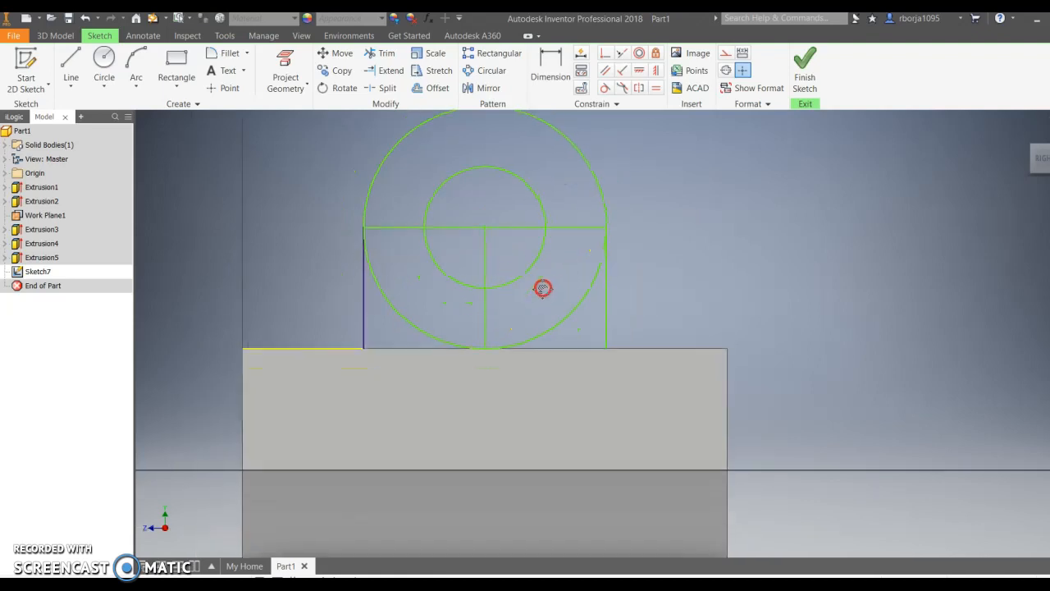
# - Delete the vertical line below the circles' center and trim the lower arc of the outer circle
pyautogui.scroll(2, 537, 283)
pyautogui.click(429, 238)
pyautogui.rightClick(431, 240)
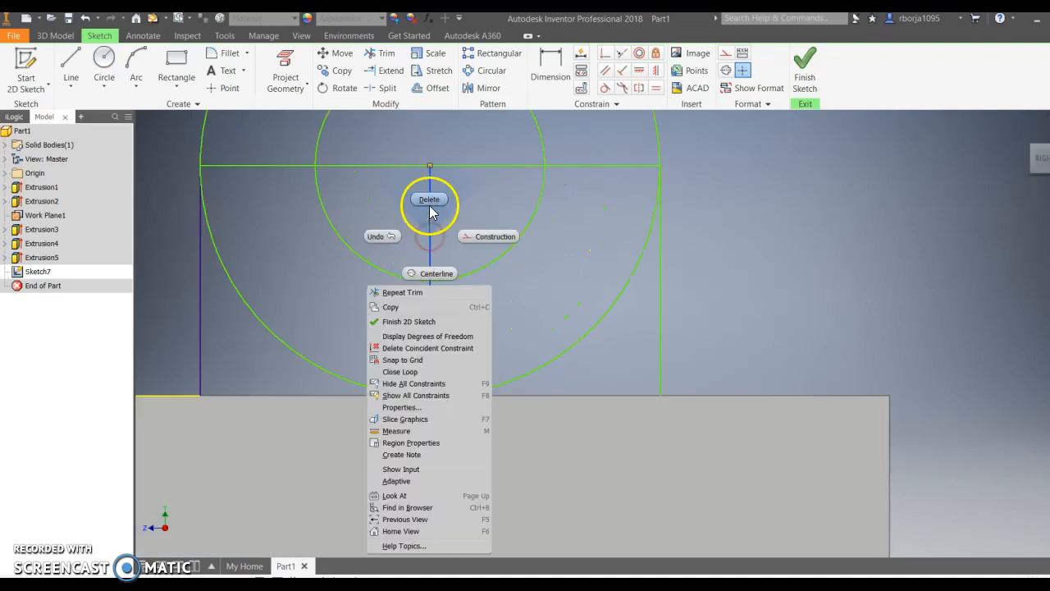
pyautogui.click(424, 203)
pyautogui.scroll(-2, 504, 246)
pyautogui.click(383, 52)
pyautogui.click(372, 264)
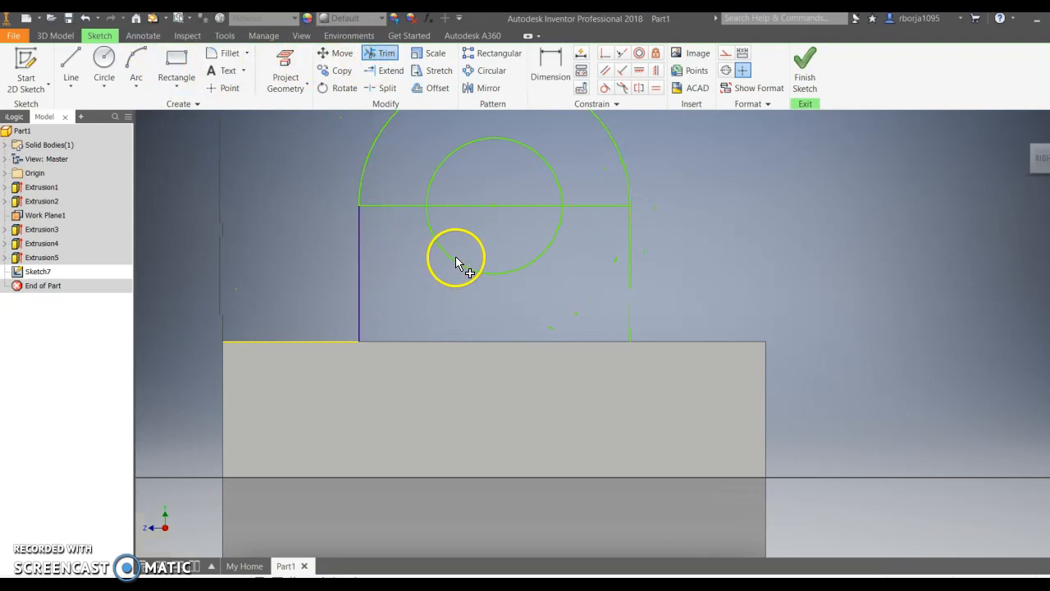
# - Delete the horizontal line across the circles and finish the lug sketch
pyautogui.rightClick(407, 209)
pyautogui.click(403, 166)
pyautogui.rightClick(575, 217)
pyautogui.scroll(-3, 515, 209)
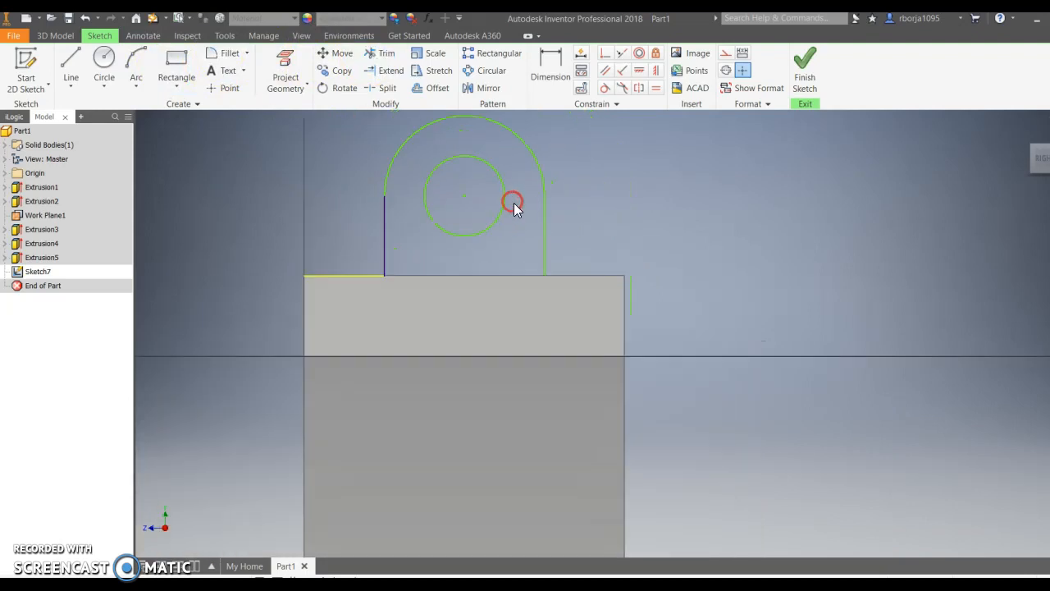
pyautogui.click(804, 64)
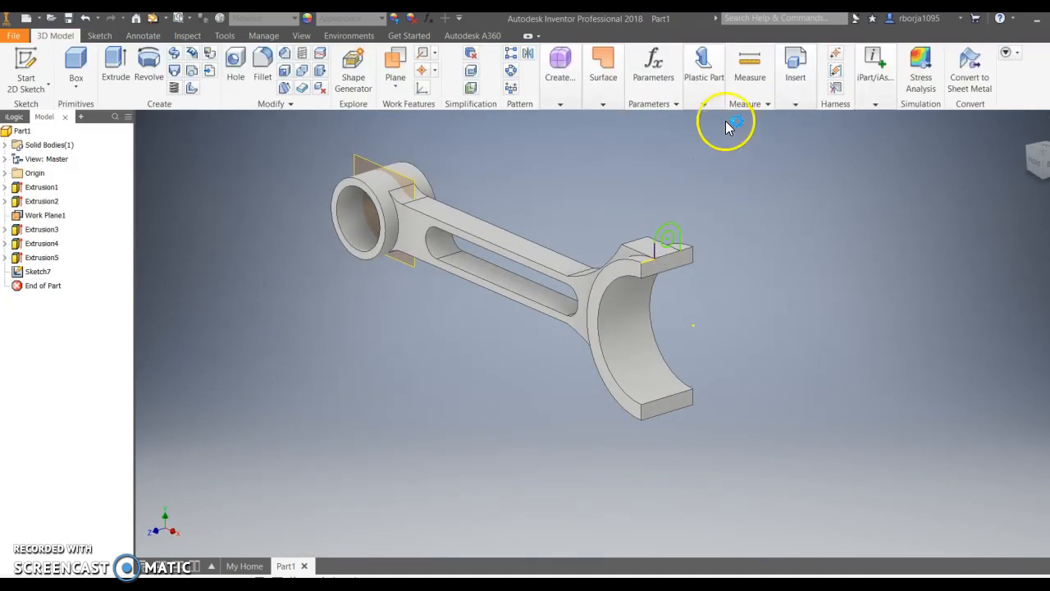
pyautogui.click(115, 67)
pyautogui.click(668, 232)
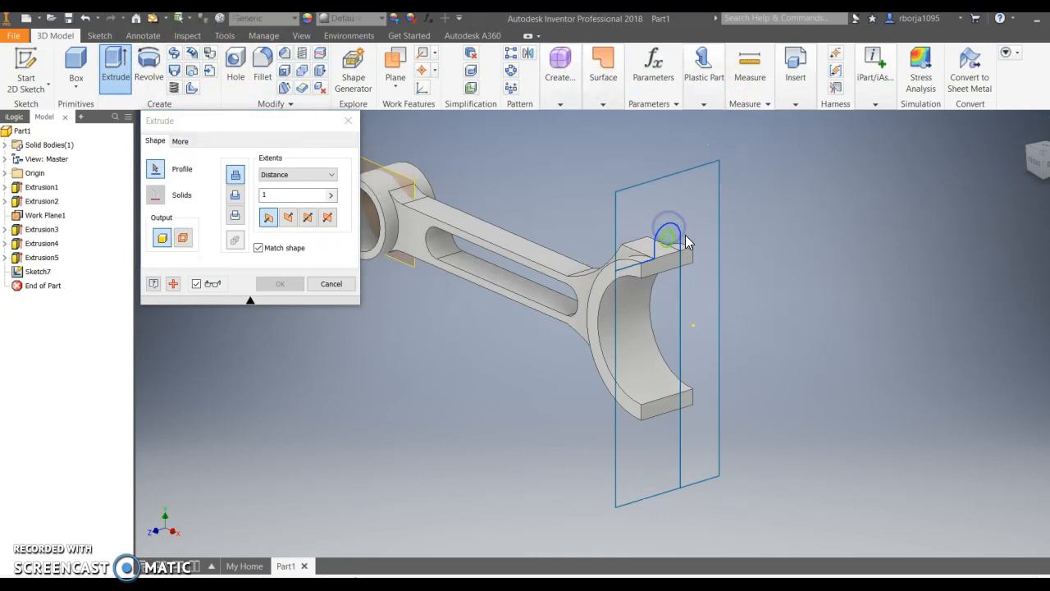
pyautogui.press('Escape')
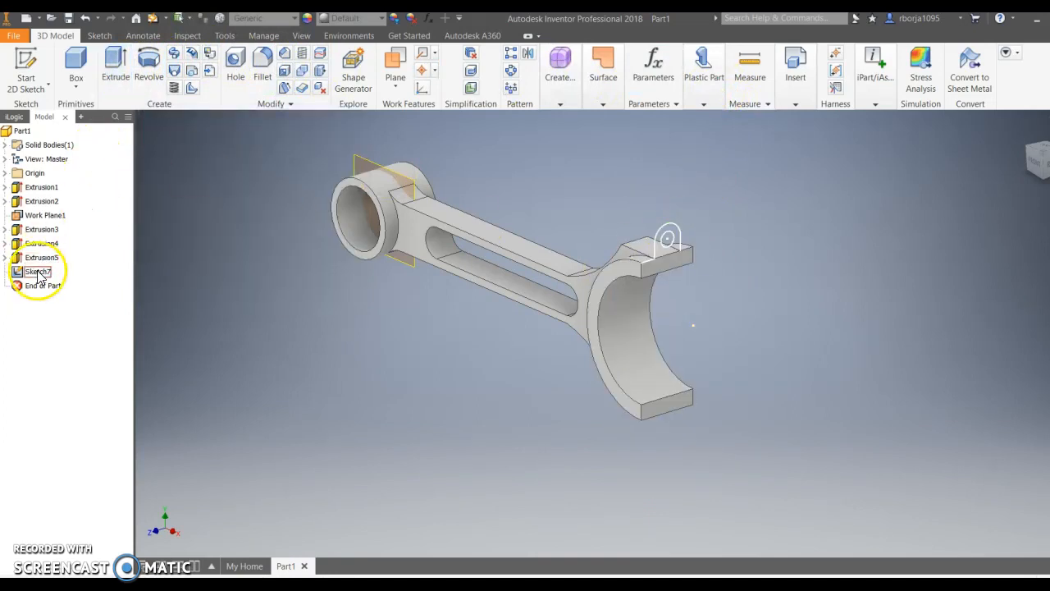
# - Reopen the lug sketch, close its profile with a horizontal line along the half ring's upper edge, and finish the sketch
pyautogui.rightClick(39, 271)
pyautogui.click(75, 314)
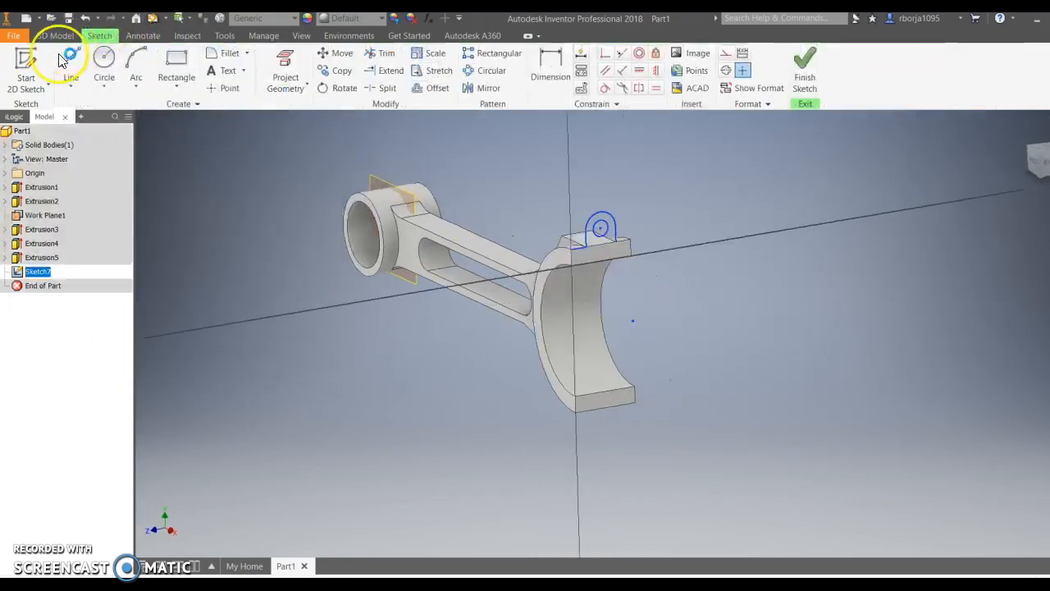
pyautogui.click(70, 65)
pyautogui.click(590, 309)
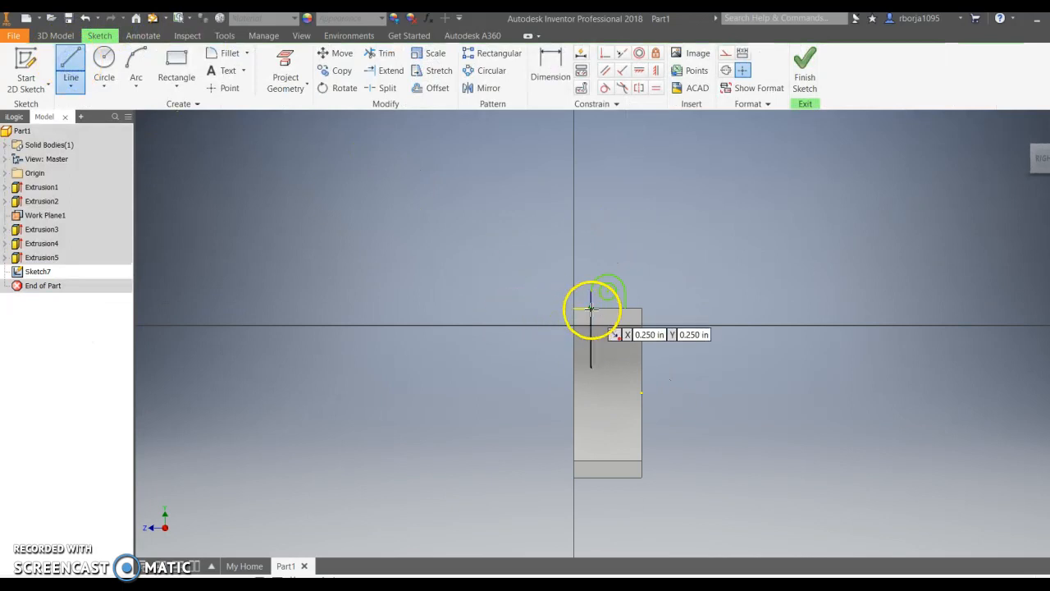
pyautogui.click(625, 309)
pyautogui.click(807, 63)
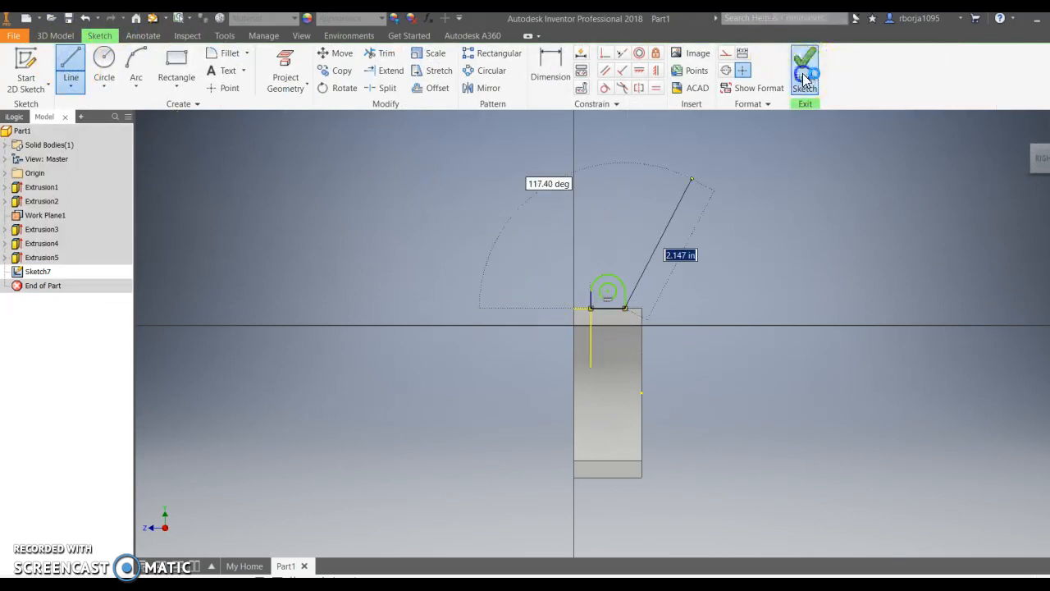
# - Extrude the lug profile around its hole 0.5 in in the reversed direction, back toward the arm
pyautogui.click(119, 62)
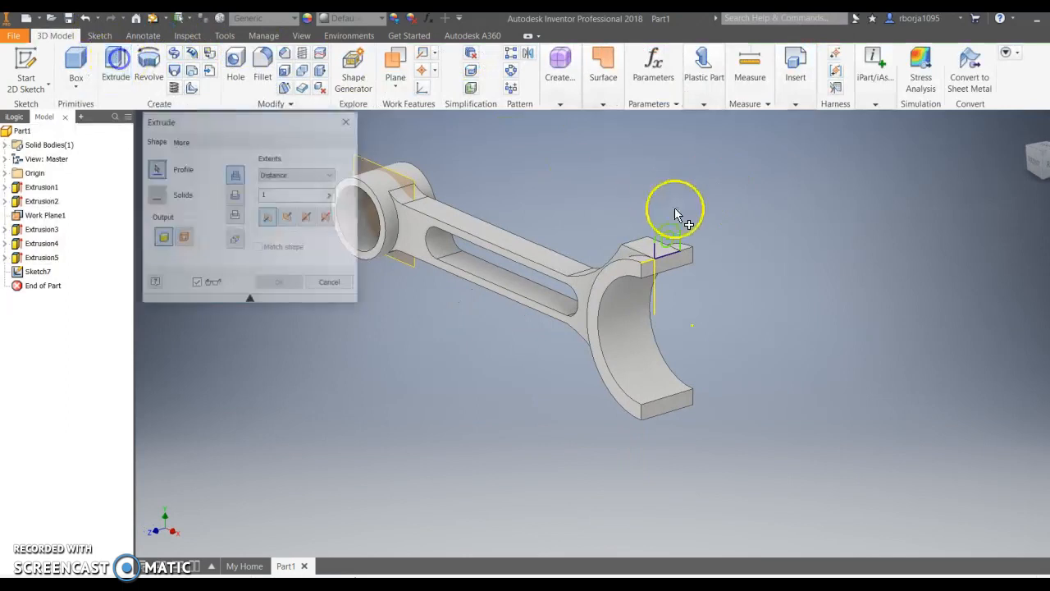
pyautogui.click(668, 235)
pyautogui.click(261, 191)
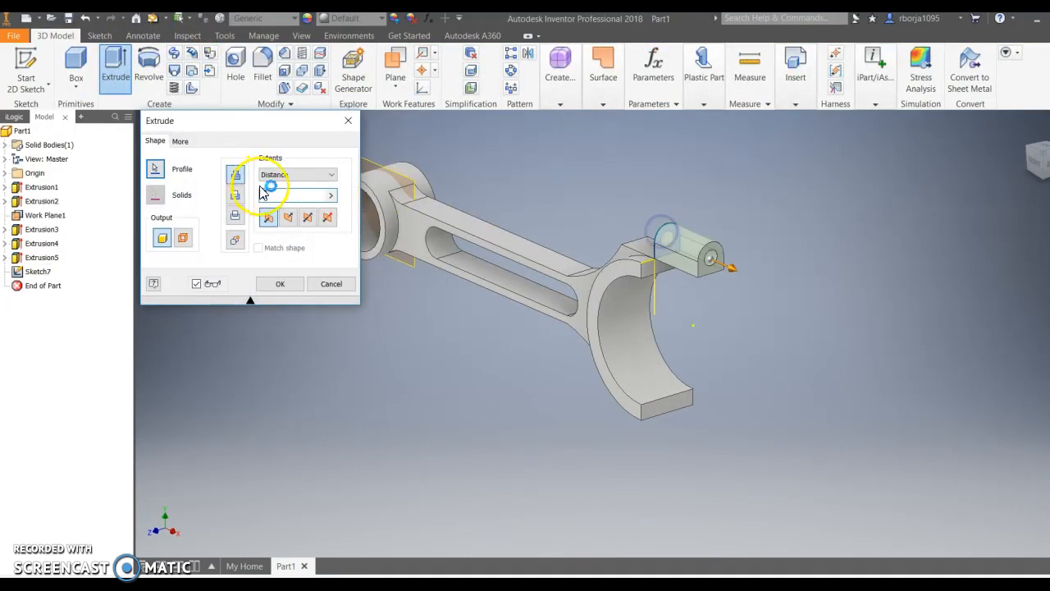
pyautogui.click(288, 218)
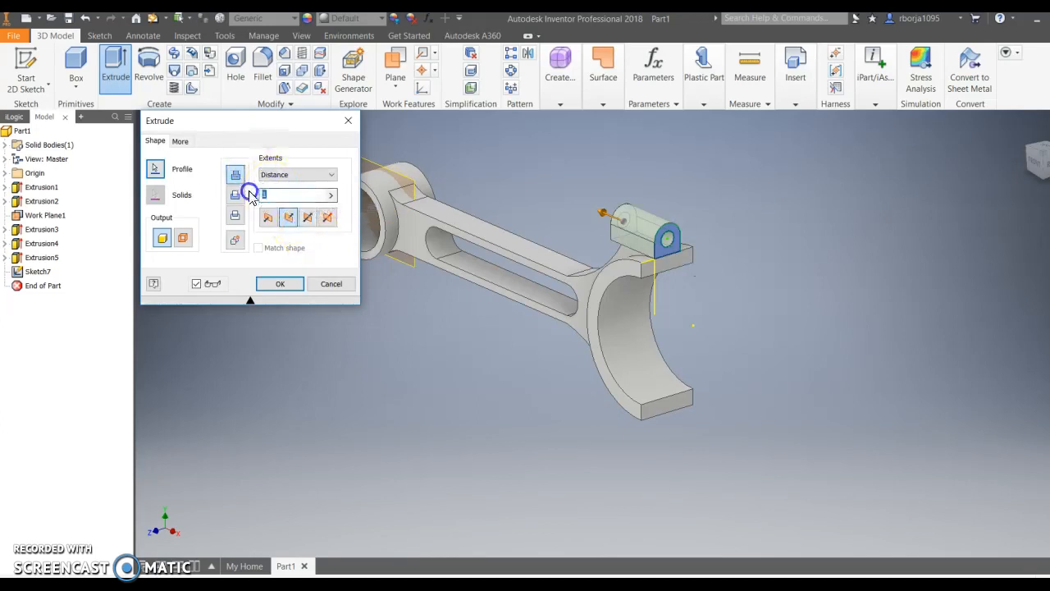
pyautogui.click(307, 218)
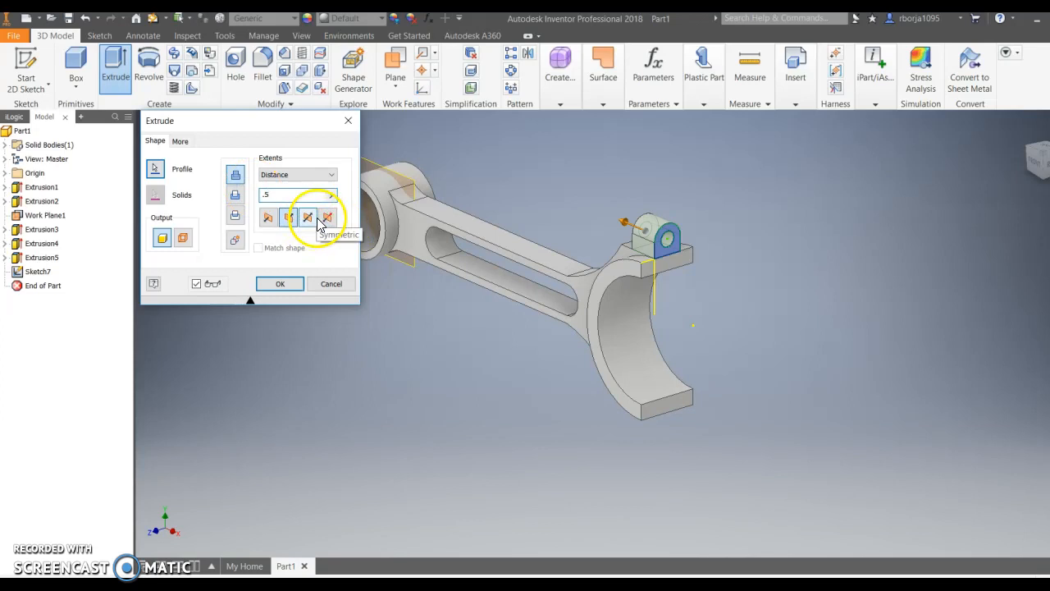
pyautogui.click(280, 283)
pyautogui.moveTo(504, 345)
pyautogui.keyDown('shift'); pyautogui.mouseDown(button='middle')
pyautogui.moveTo(458, 340)
pyautogui.moveTo(482, 347)
pyautogui.moveTo(459, 308)
pyautogui.mouseUp(button='middle'); pyautogui.keyUp('shift')
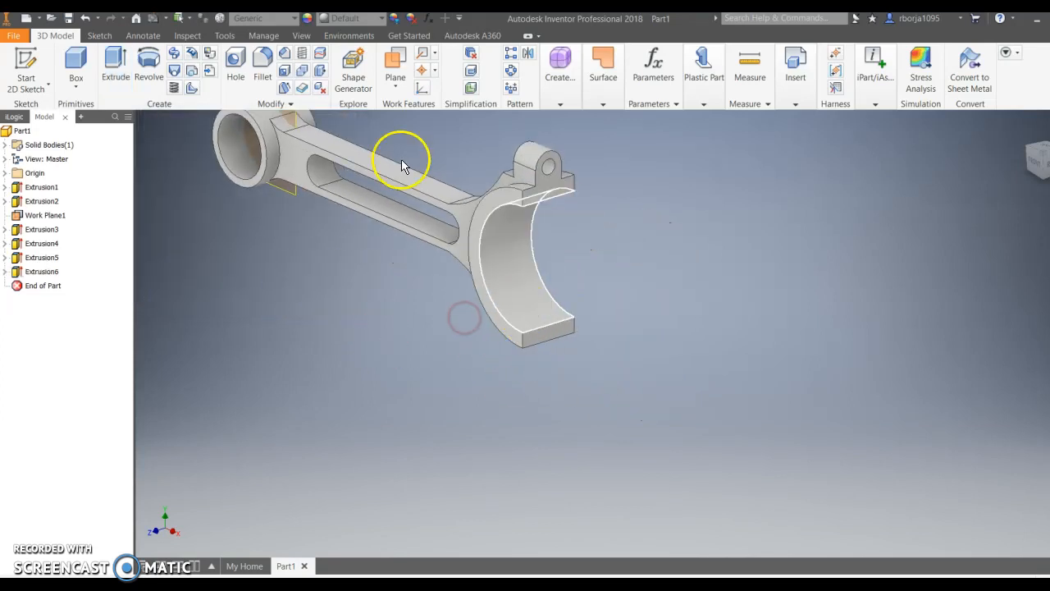
# - On the half ring's lower end face, sketch a 3 in line down from the lug hole's center and two concentric circles at its end, the outer 0.5 in
pyautogui.click(46, 60)
pyautogui.click(573, 328)
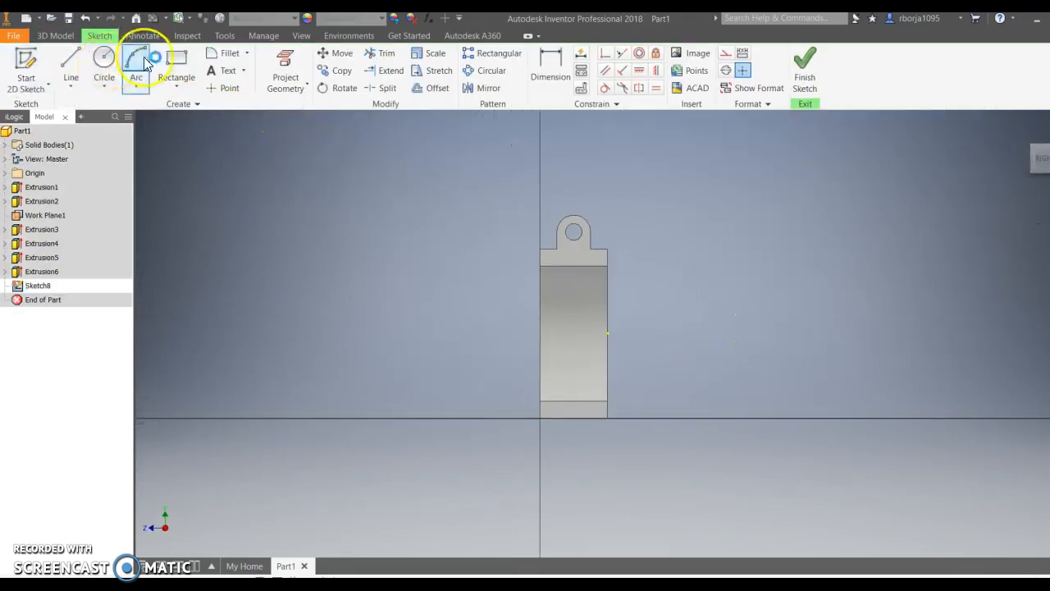
pyautogui.click(80, 55)
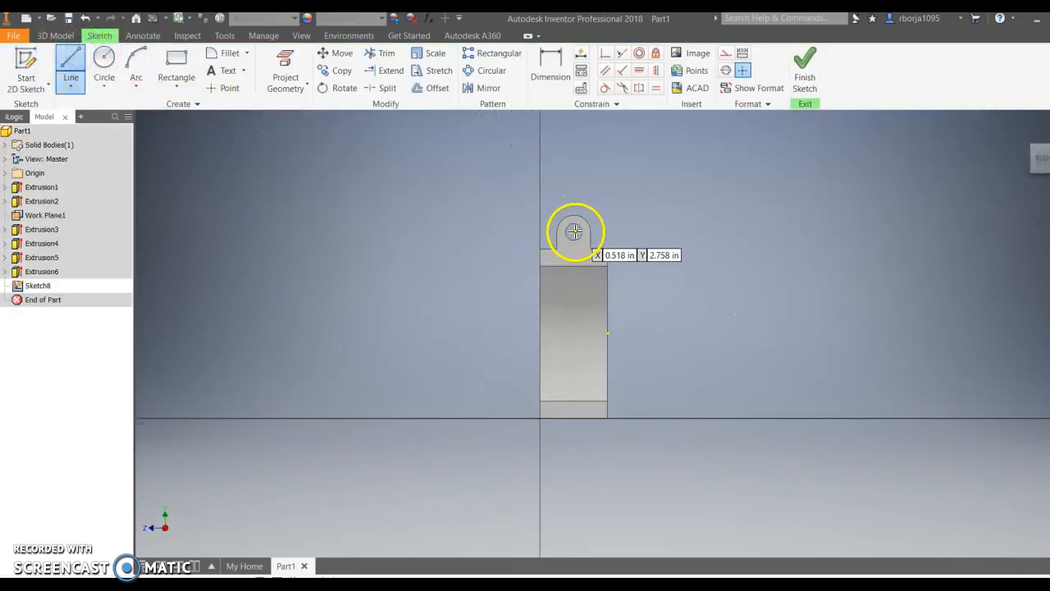
pyautogui.click(573, 231)
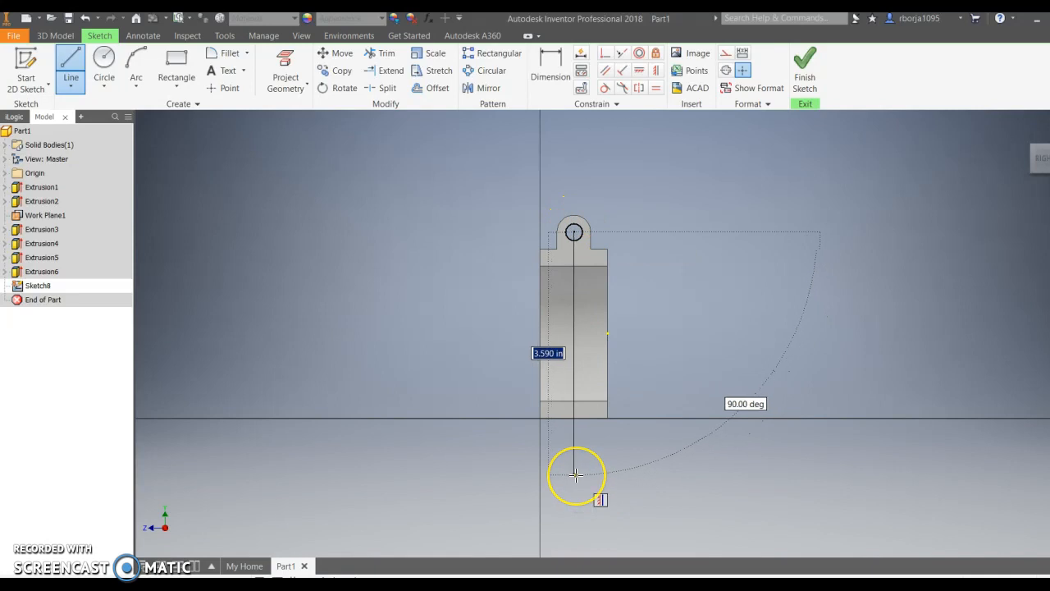
pyautogui.write('3')
pyautogui.press('Return')
pyautogui.click(104, 64)
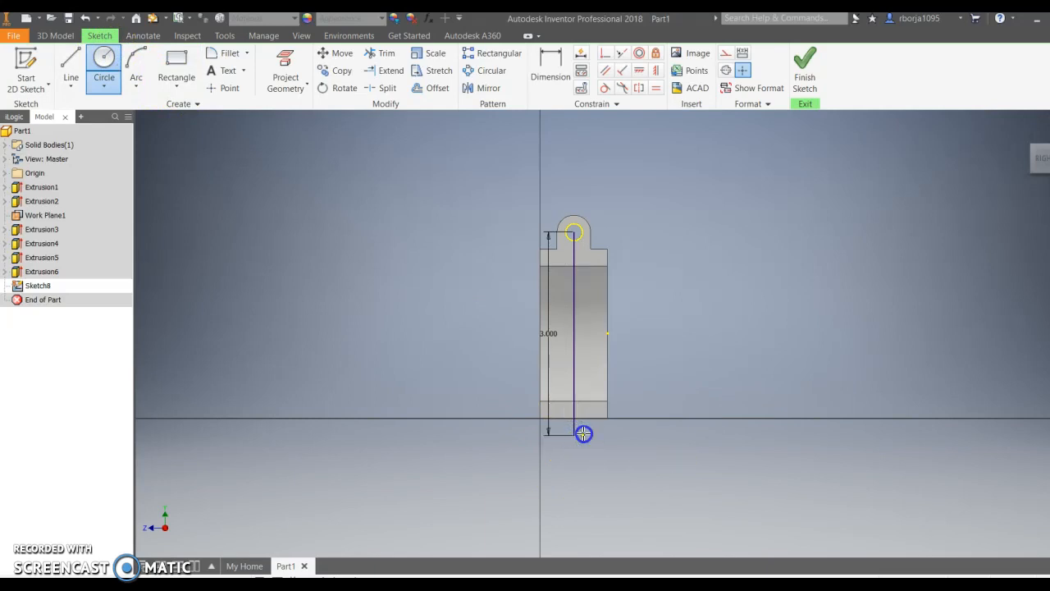
pyautogui.click(573, 435)
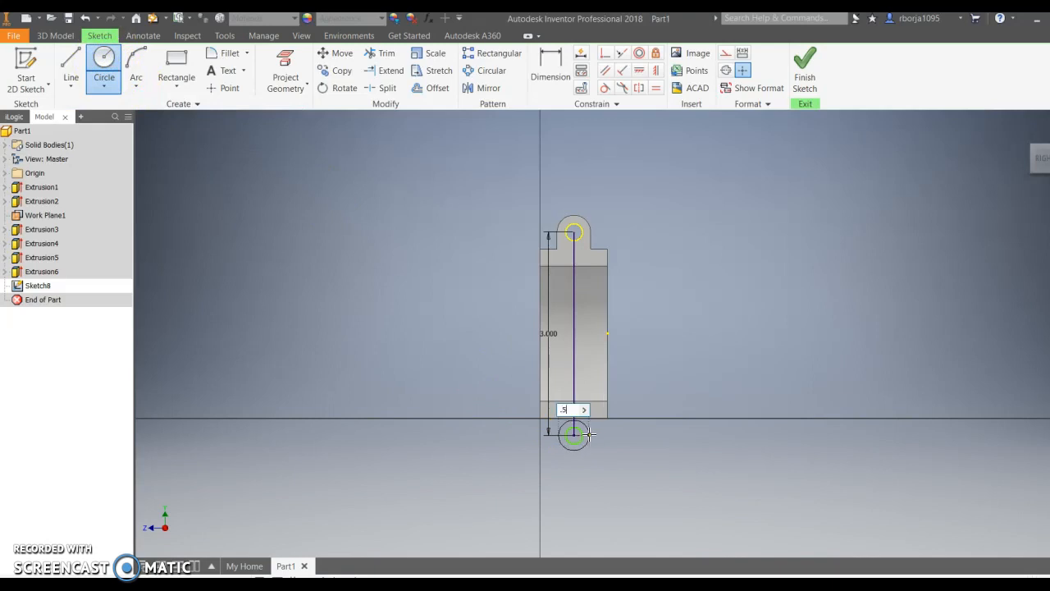
# - Draw vertical lines from both sides of the 0.5 in circle up to the half ring's lower edge
pyautogui.click(78, 62)
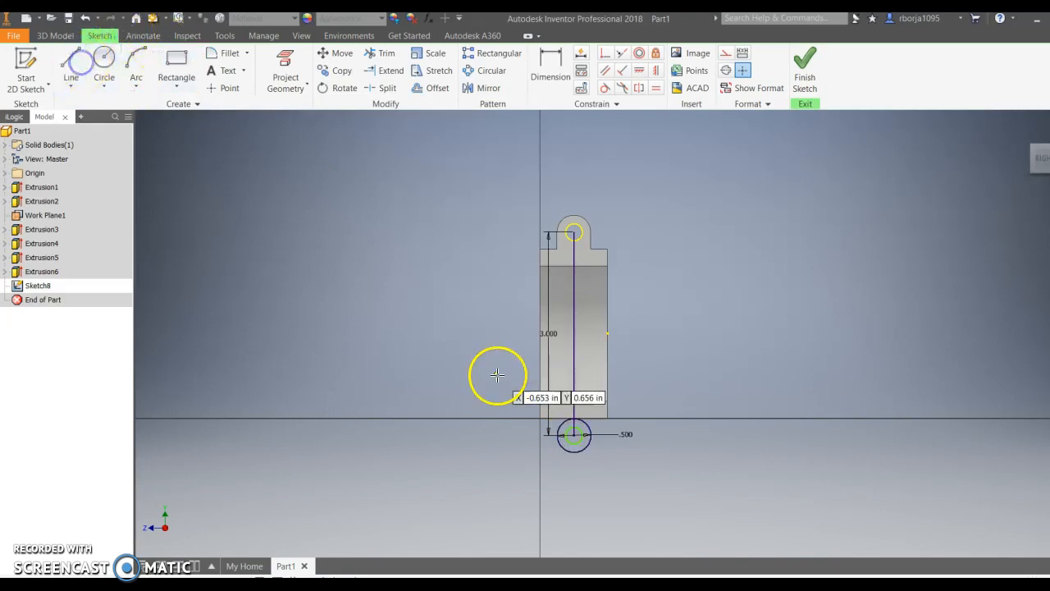
pyautogui.click(574, 425)
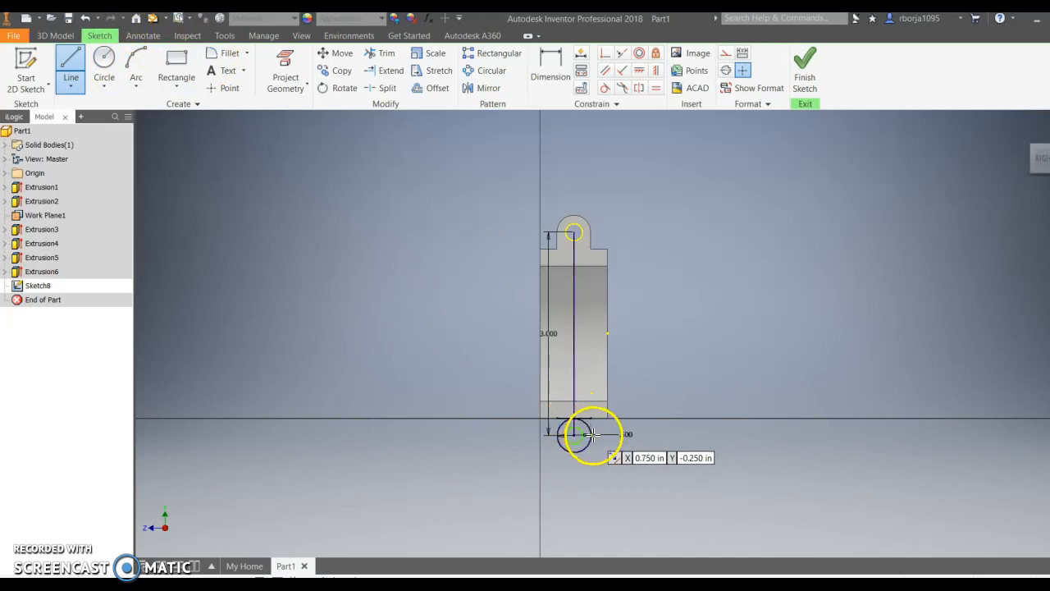
pyautogui.click(568, 405)
pyautogui.click(76, 48)
pyautogui.scroll(2, 535, 438)
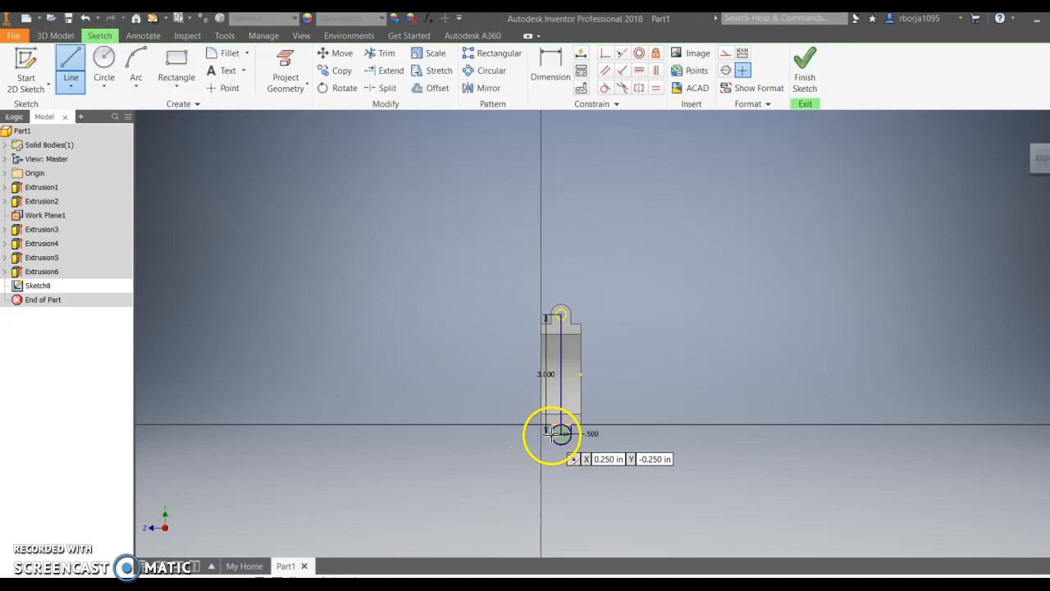
pyautogui.click(552, 435)
pyautogui.click(552, 424)
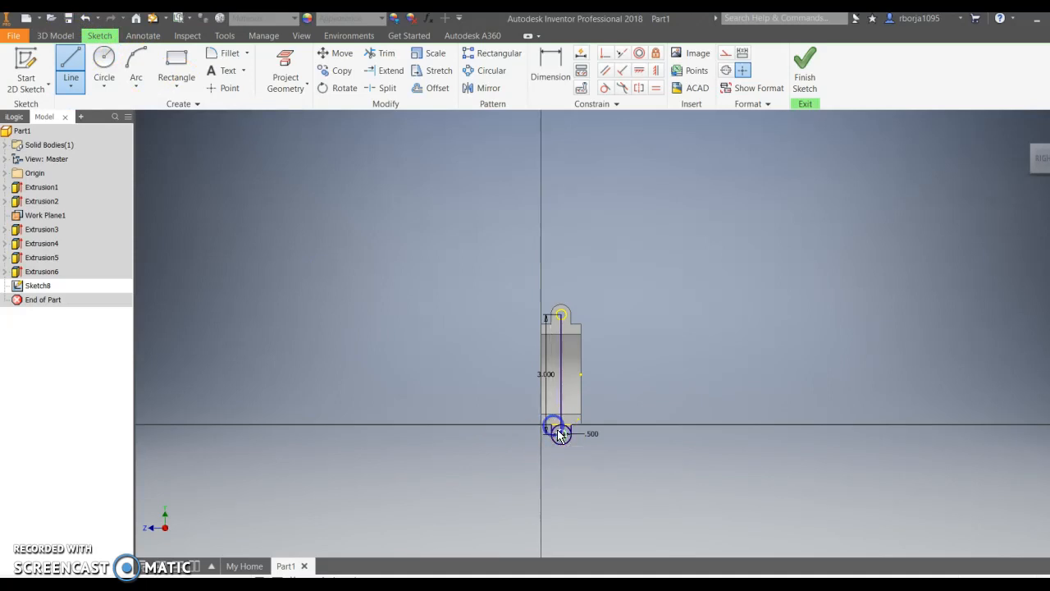
pyautogui.press('Escape')
# - Delete the 3 in vertical line and draw a horizontal line across the outer circle's diameter
pyautogui.scroll(-5, 555, 429)
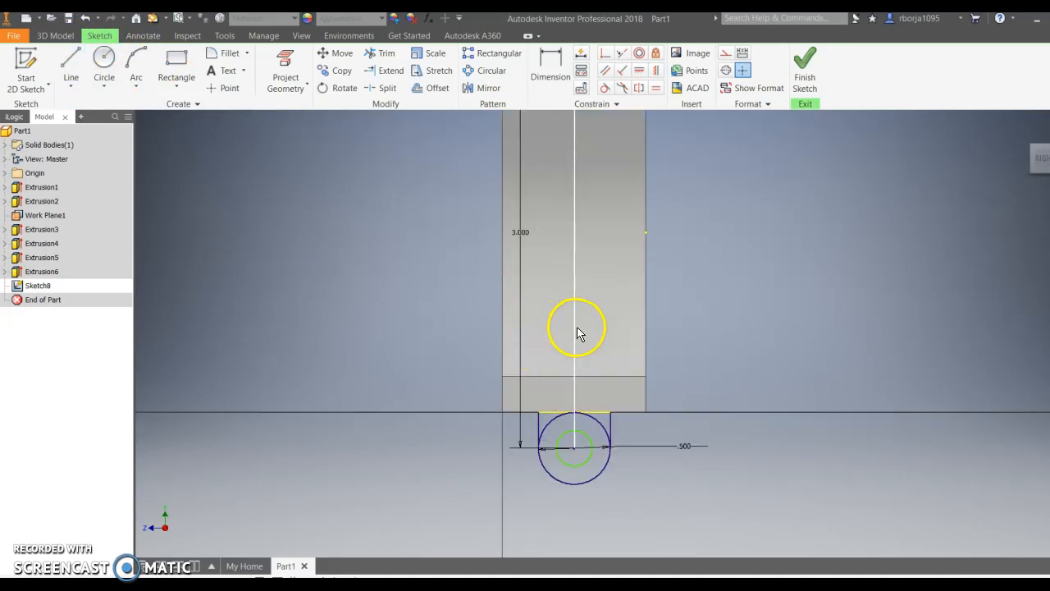
pyautogui.rightClick(578, 326)
pyautogui.click(579, 219)
pyautogui.click(71, 66)
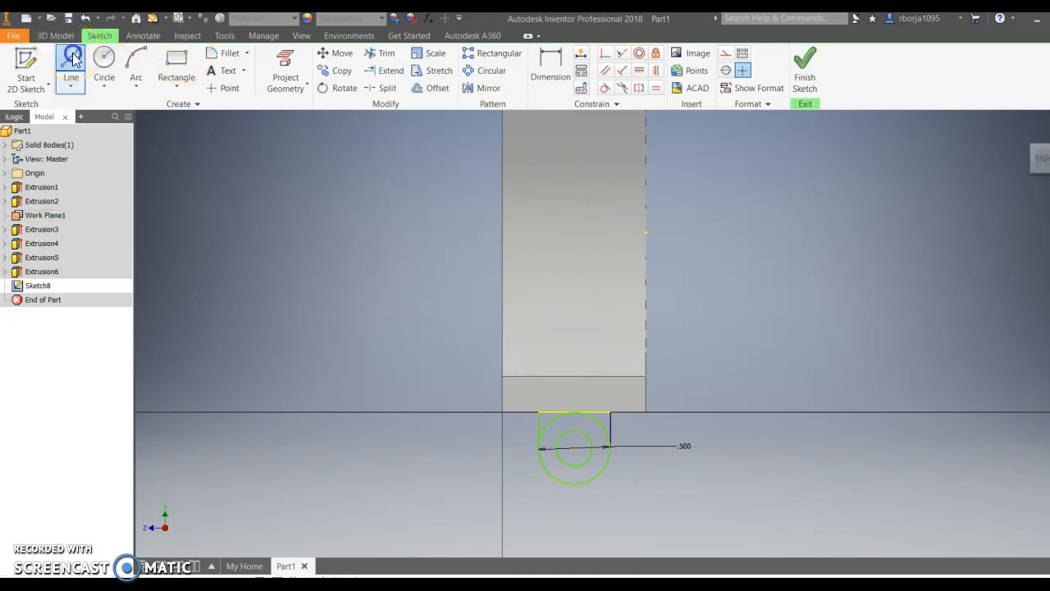
pyautogui.click(542, 447)
pyautogui.click(612, 447)
pyautogui.press('Escape')
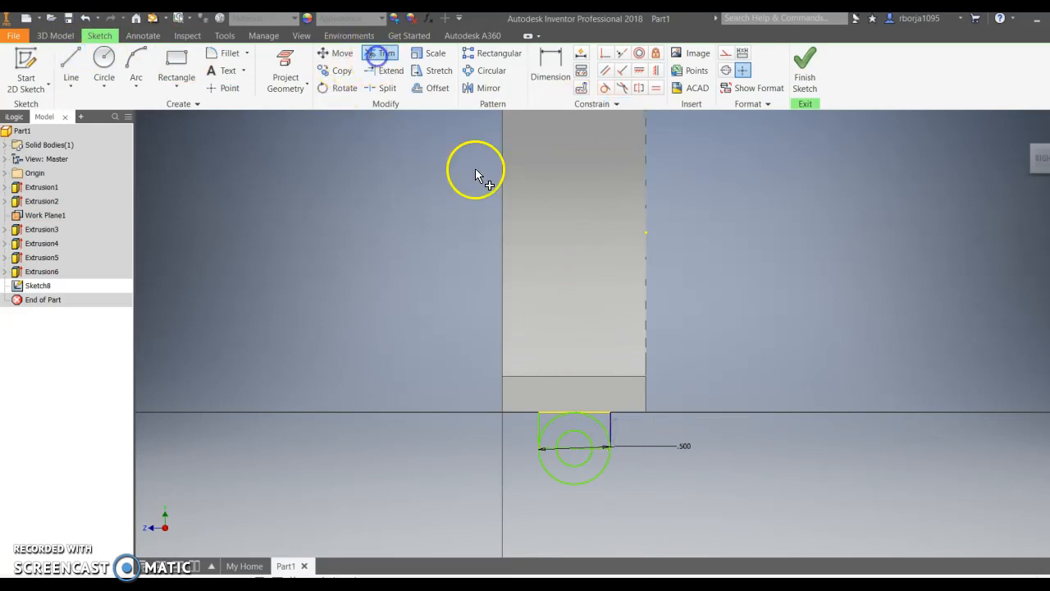
# - Delete the 0.5 in diameter dimension of the outer circle
pyautogui.scroll(2, 597, 435)
pyautogui.rightClick(604, 466)
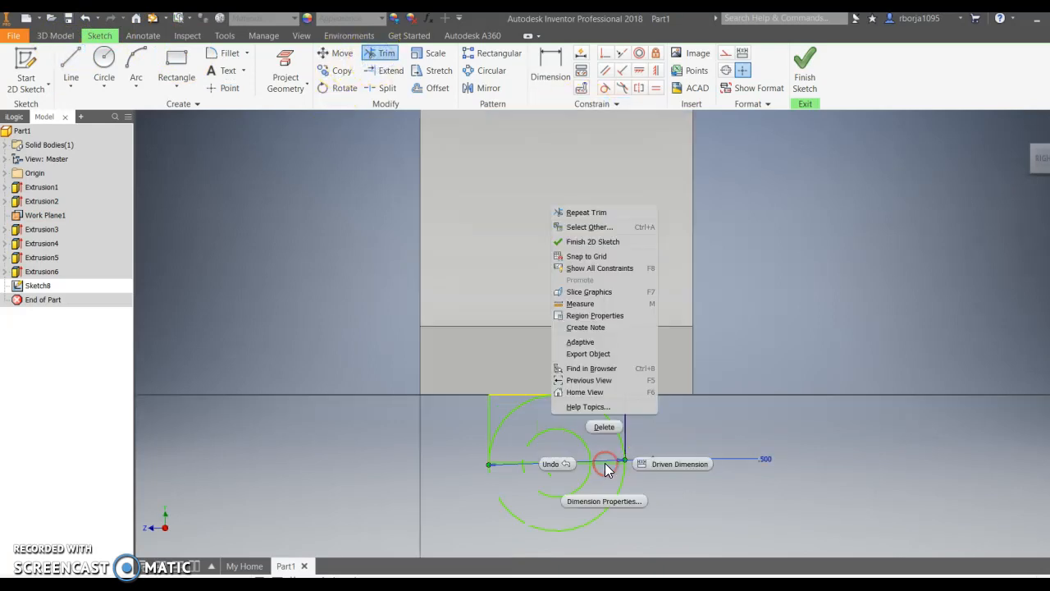
pyautogui.click(602, 463)
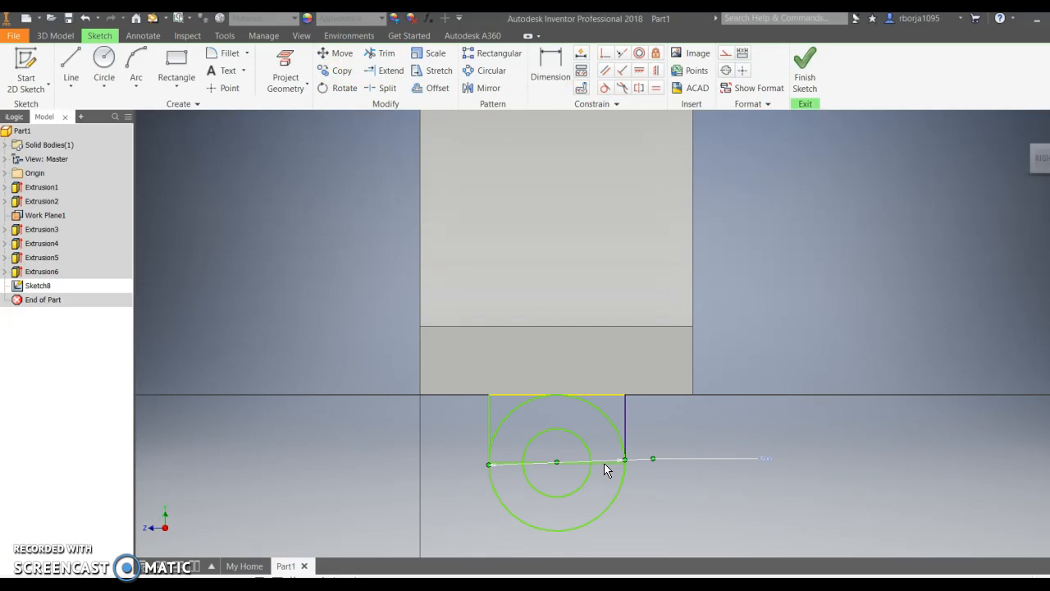
pyautogui.rightClick(606, 460)
pyautogui.click(605, 422)
pyautogui.rightClick(602, 463)
pyautogui.click(615, 476)
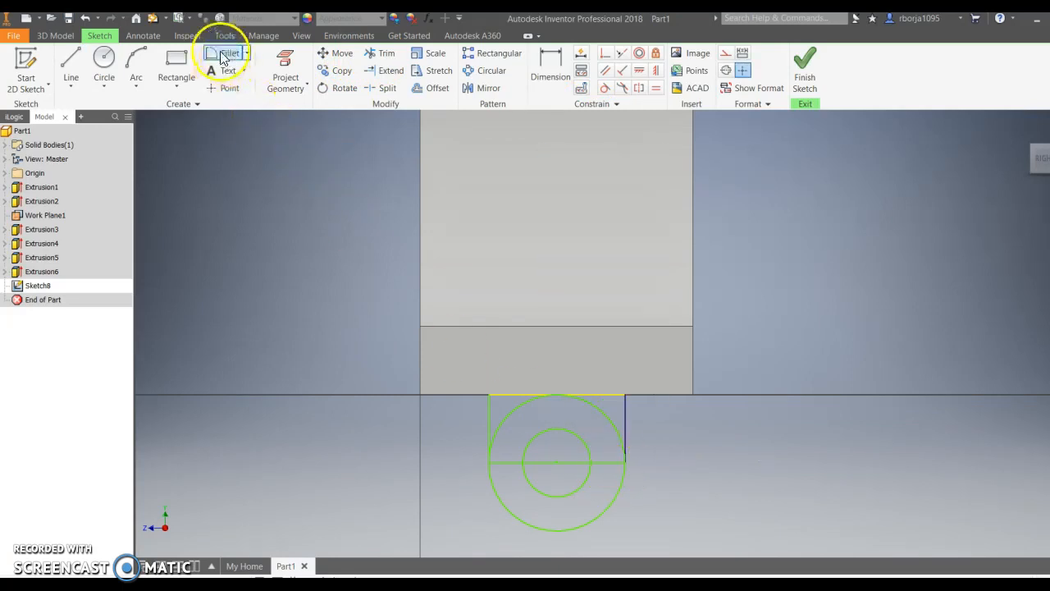
# - Trim the upper arc of the outer circle and delete the horizontal line across its diameter
pyautogui.click(380, 53)
pyautogui.click(591, 382)
pyautogui.click(604, 411)
pyautogui.click(528, 393)
pyautogui.rightClick(572, 461)
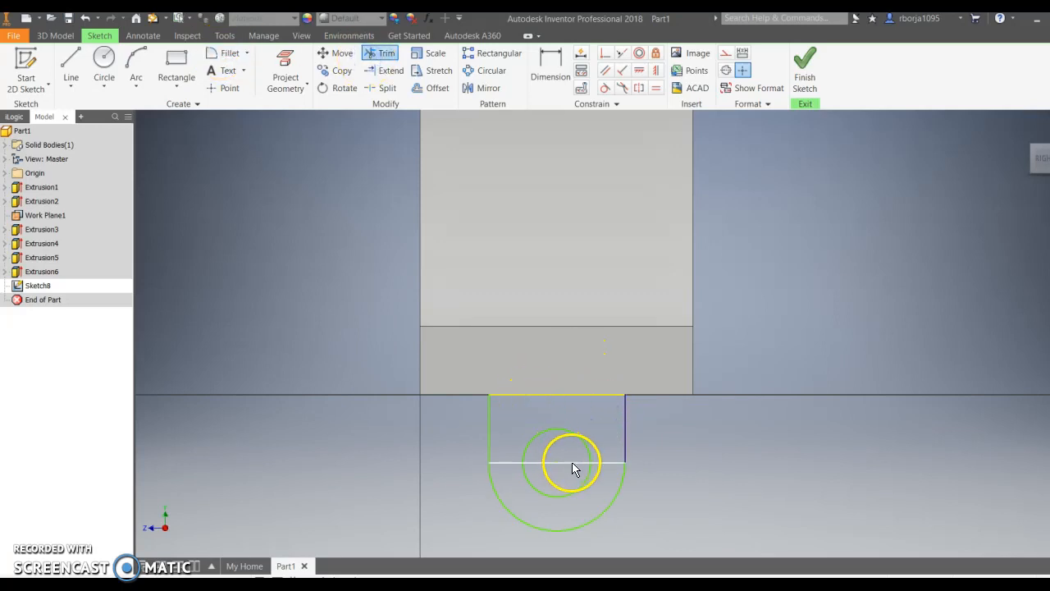
pyautogui.click(573, 442)
# - Finish the sketch and extrude the lower lug profile around its hole 0.5 in in the reversed direction
pyautogui.click(726, 72)
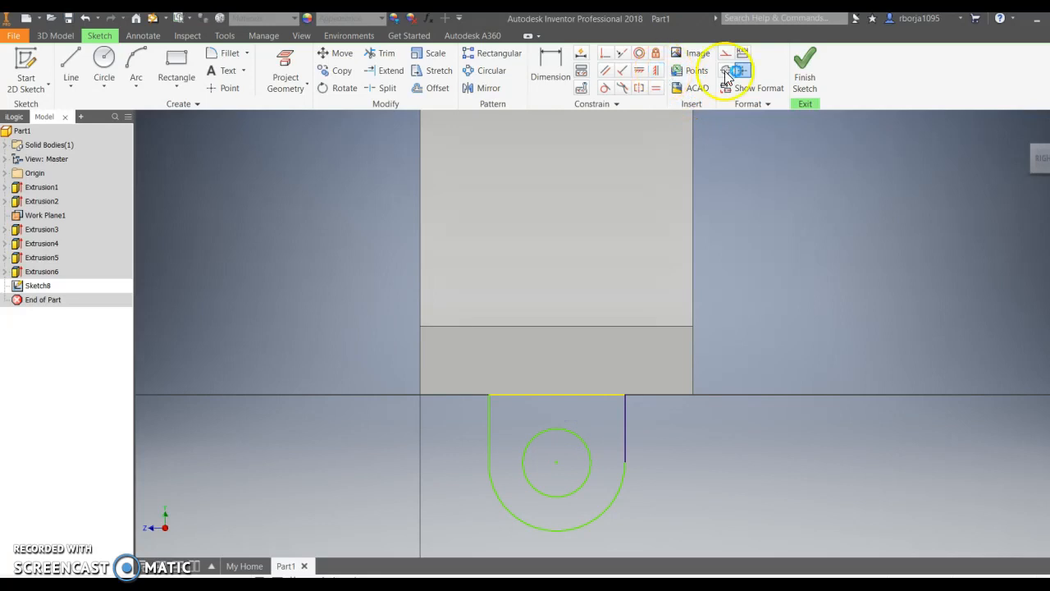
pyautogui.click(787, 68)
pyautogui.click(116, 66)
pyautogui.click(555, 351)
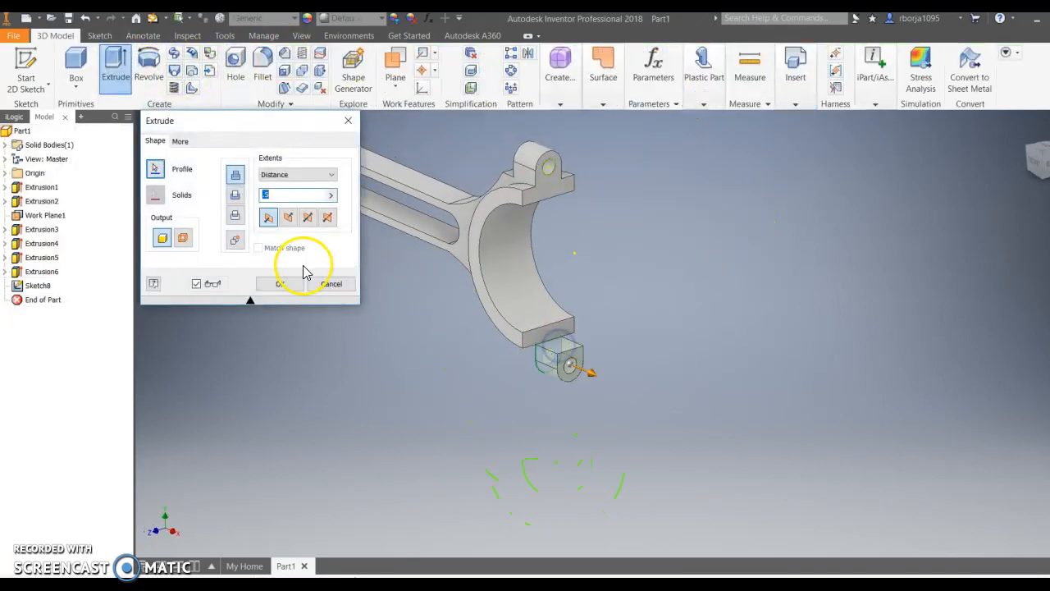
pyautogui.click(289, 216)
pyautogui.click(294, 278)
pyautogui.moveTo(396, 342); pyautogui.dragTo(486, 383, button='middle')
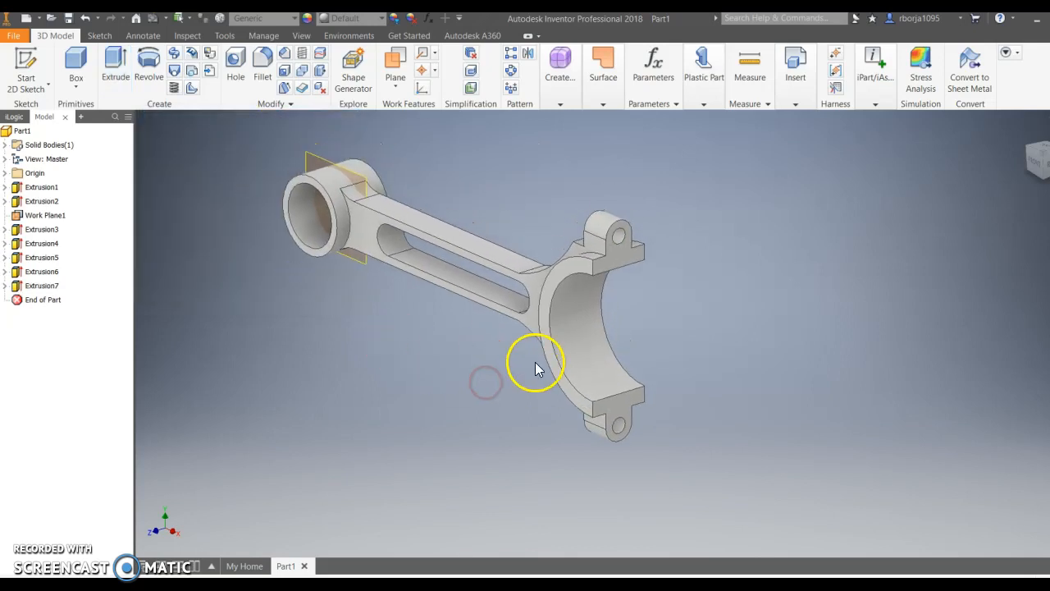